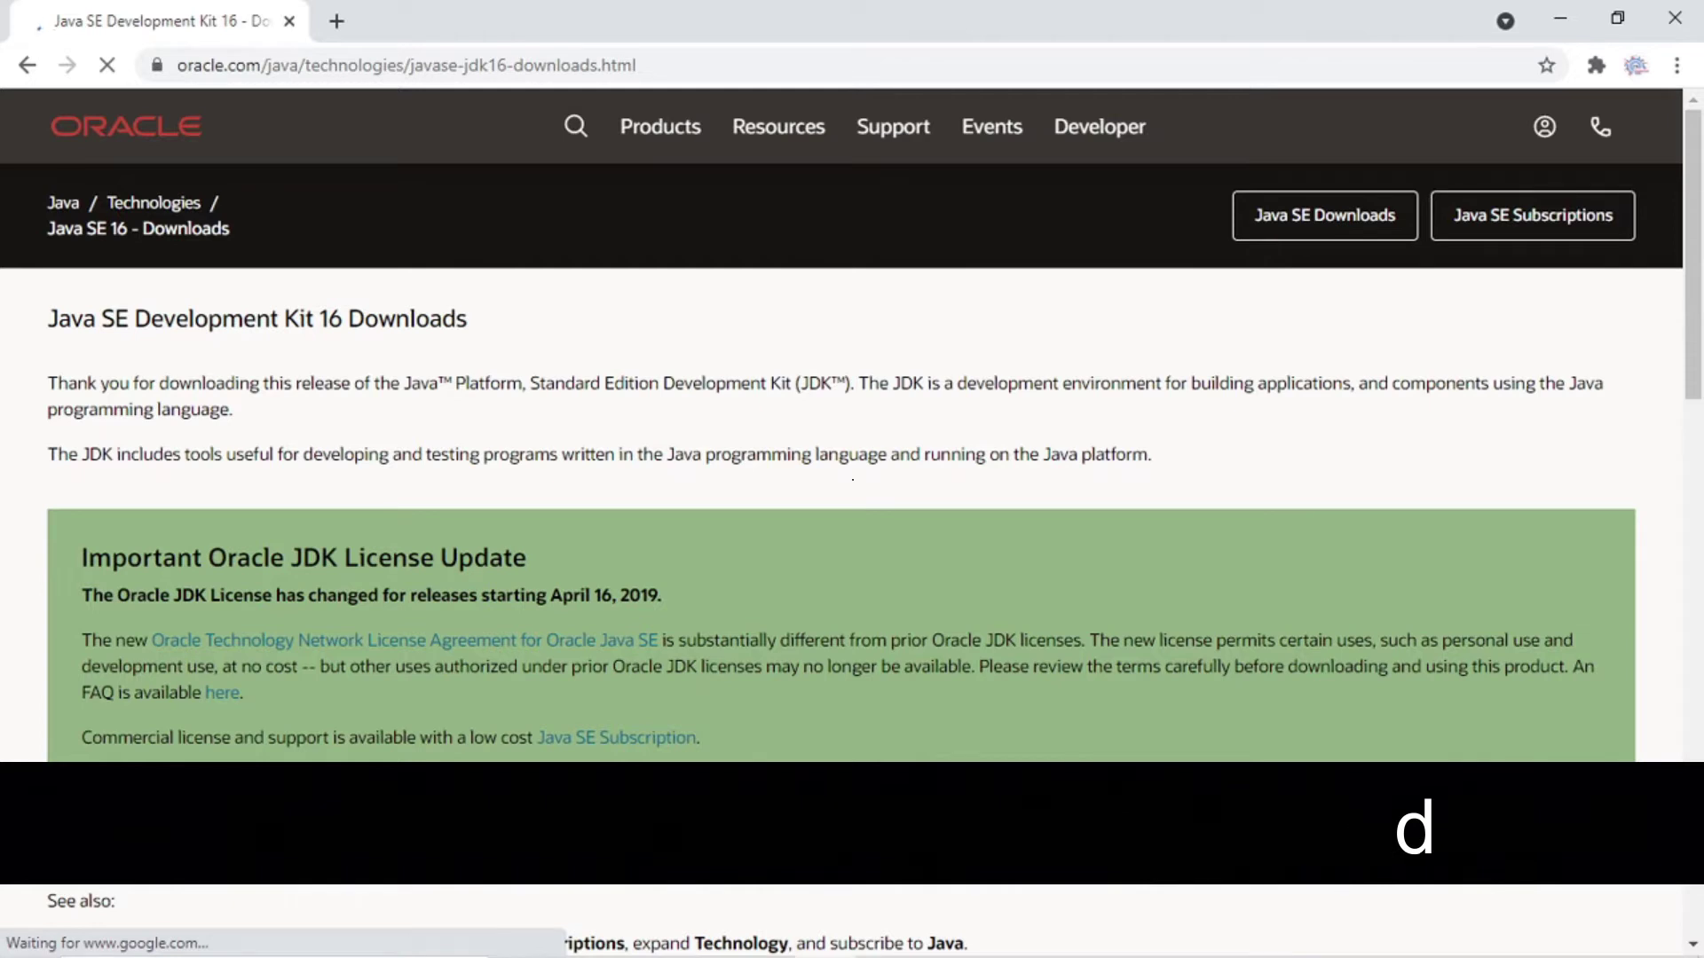
- Download the Windows x64 Installer jdk-16.0.1_windows-x64_bin.exe, accepting the Oracle Technology Network License Agreement
scroll(503, 801, down, 3)
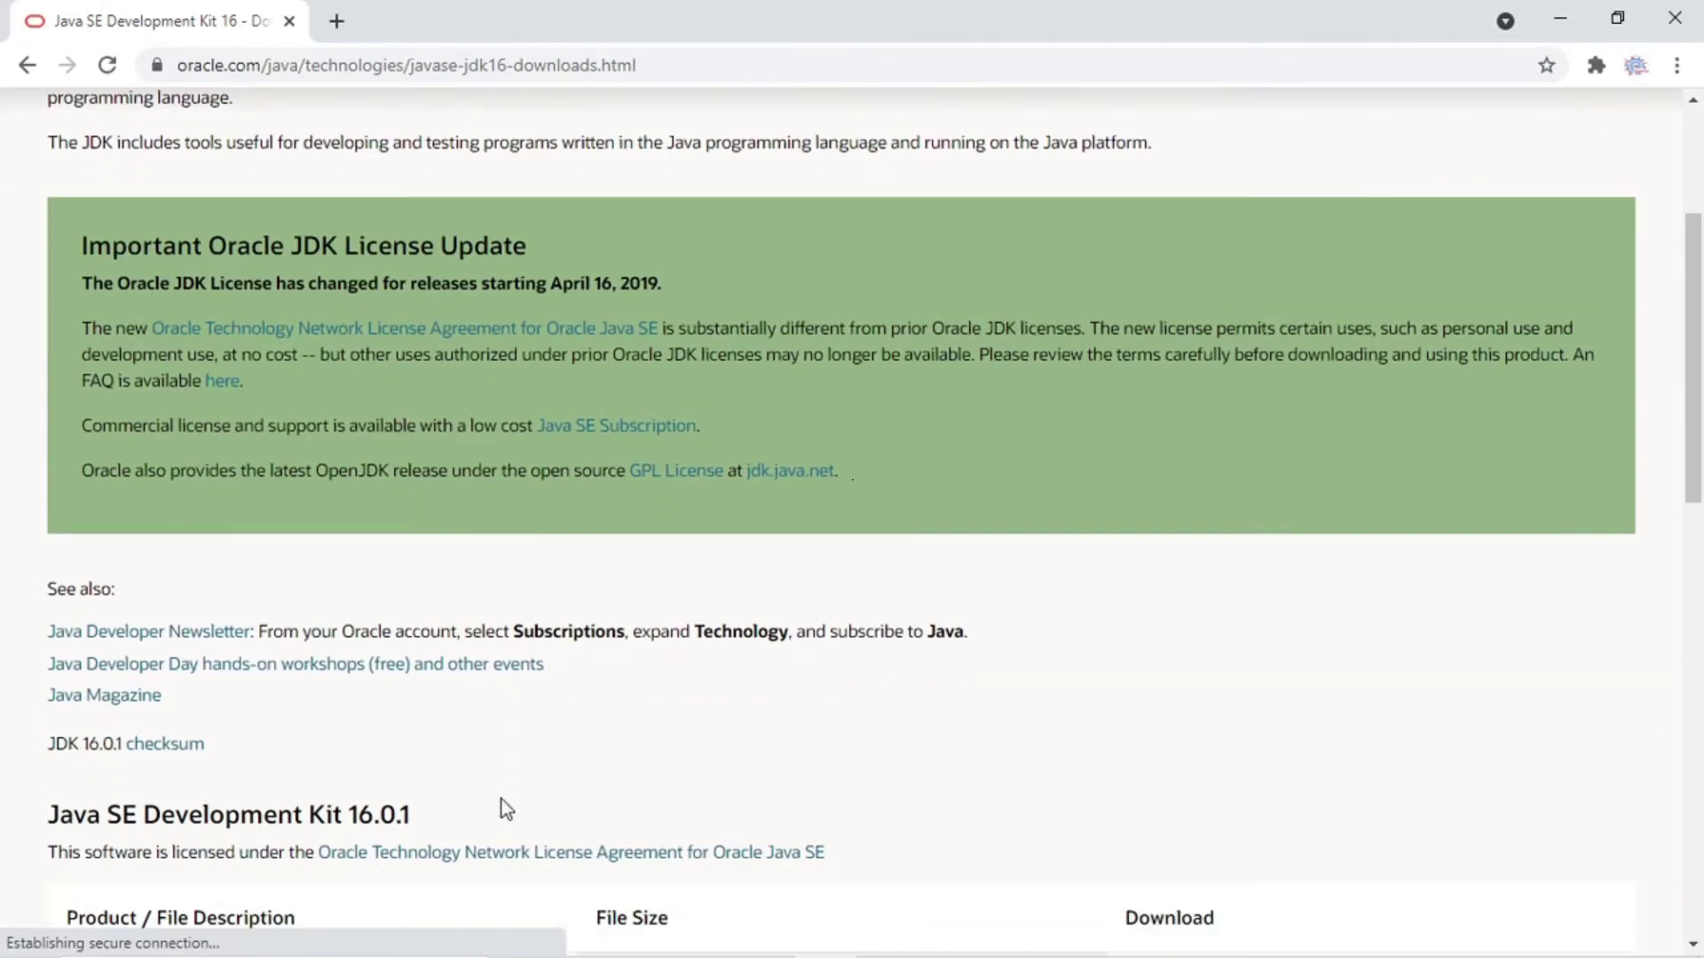
scroll(502, 803, down, 3)
scroll(502, 800, down, 1)
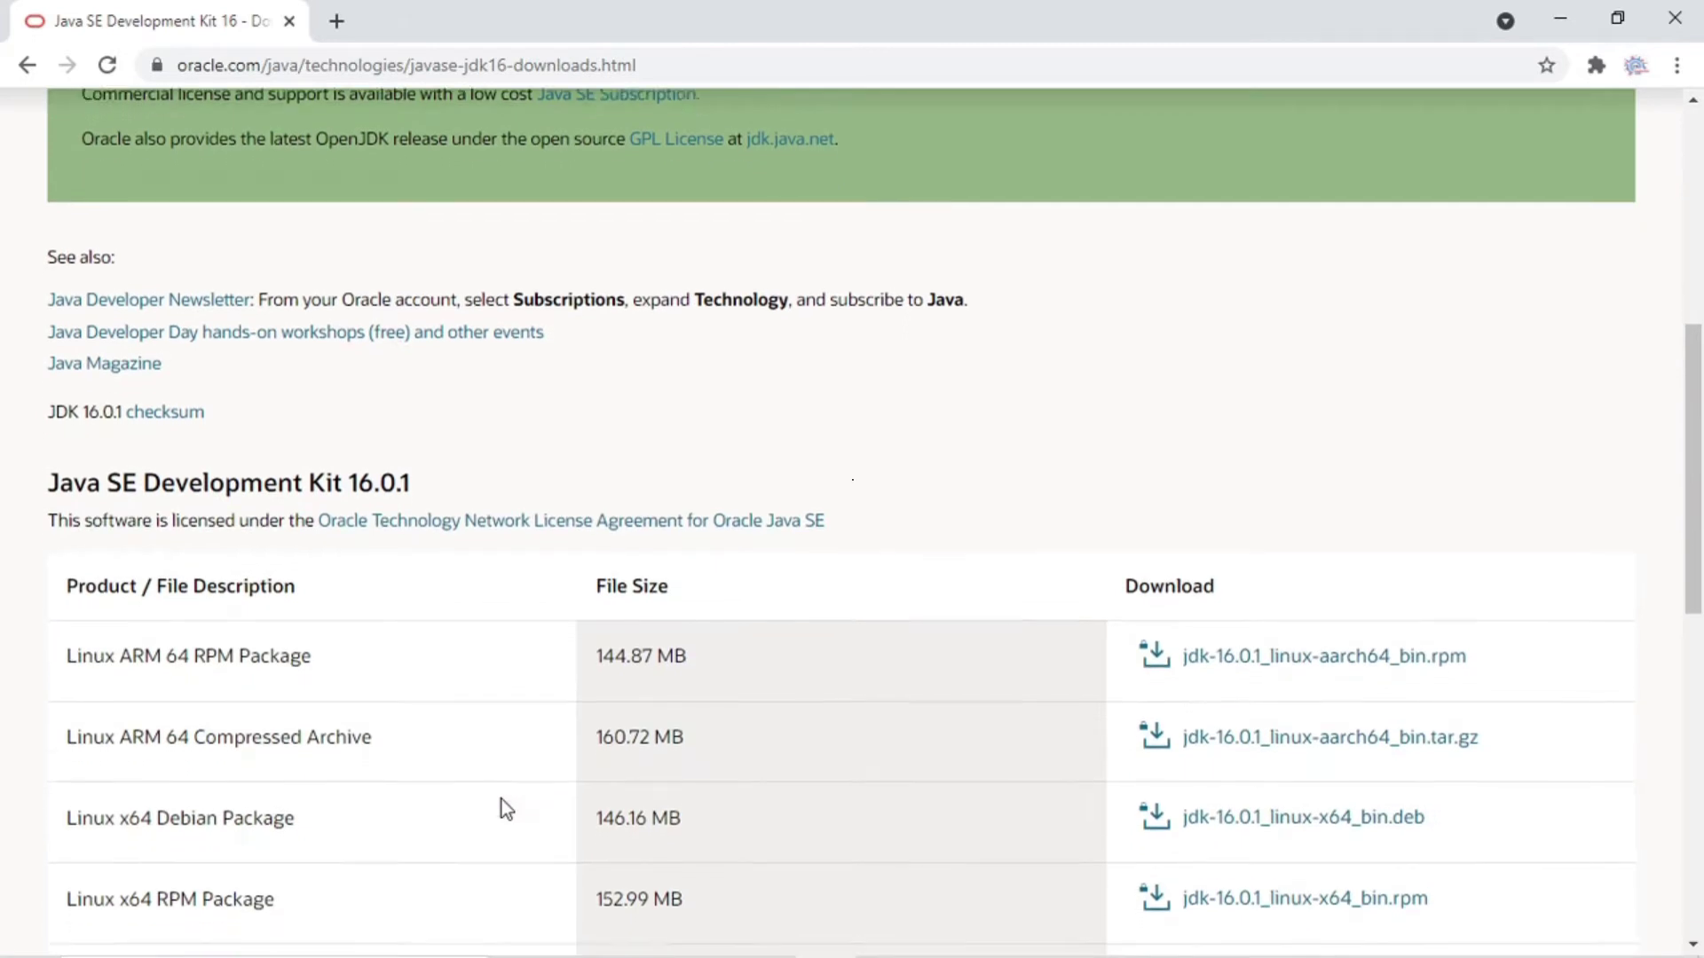
scroll(502, 801, down, 1)
scroll(577, 643, down, 3)
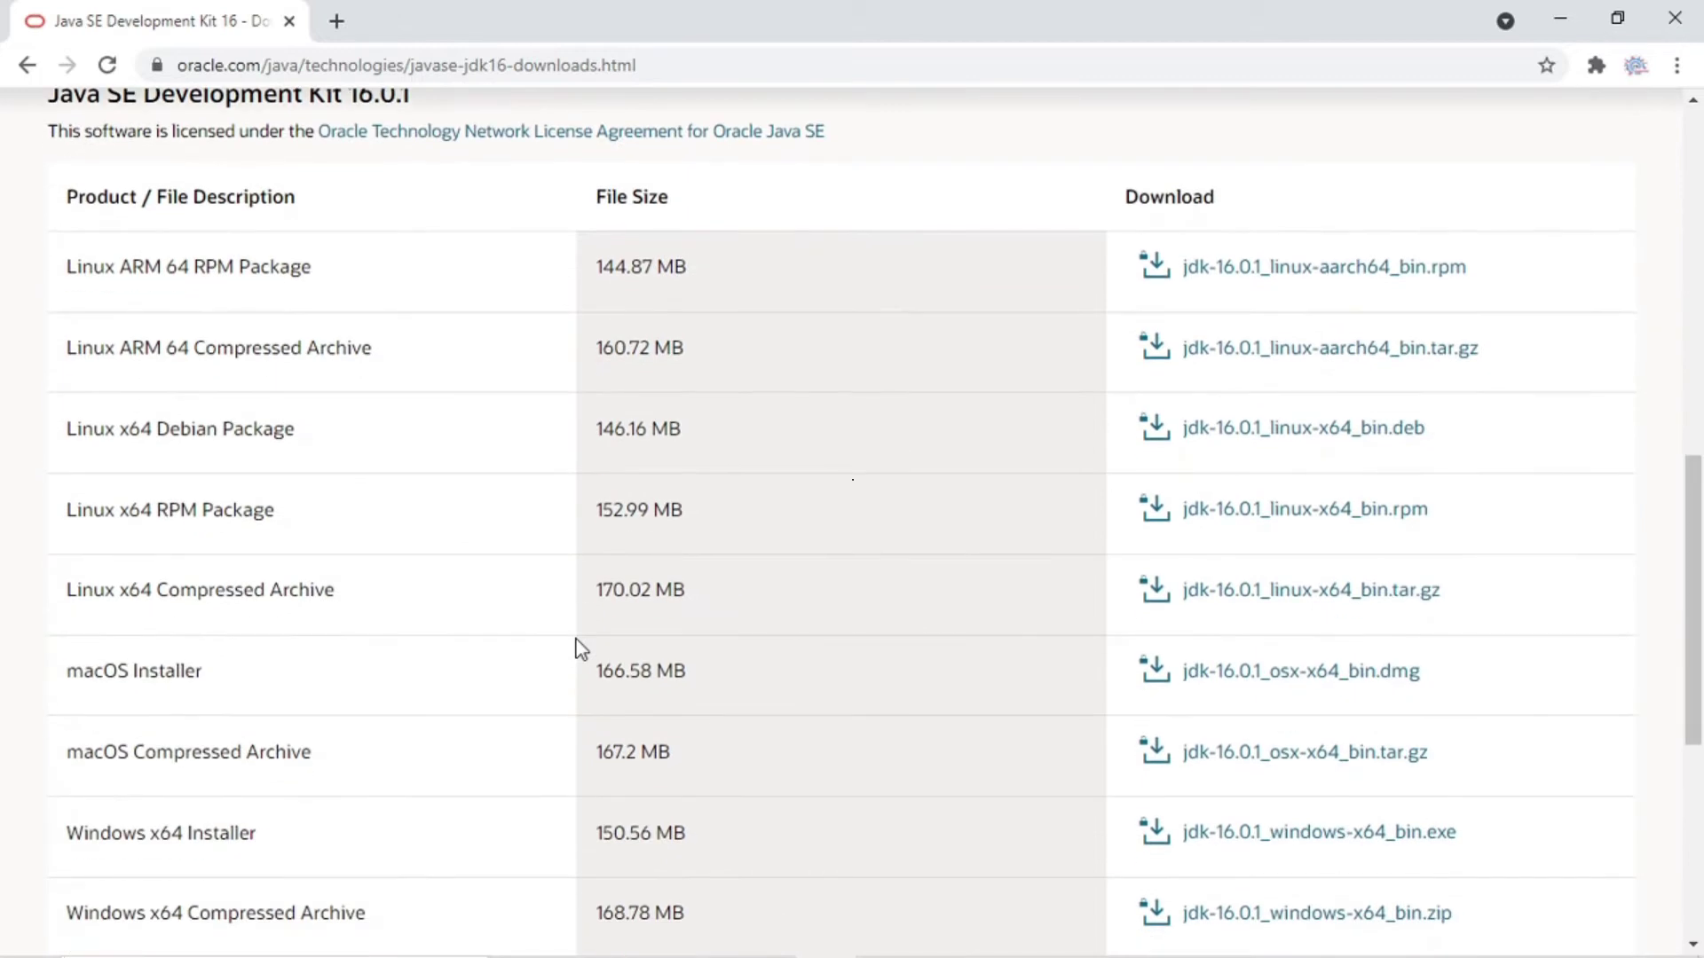
scroll(581, 648, down, 3)
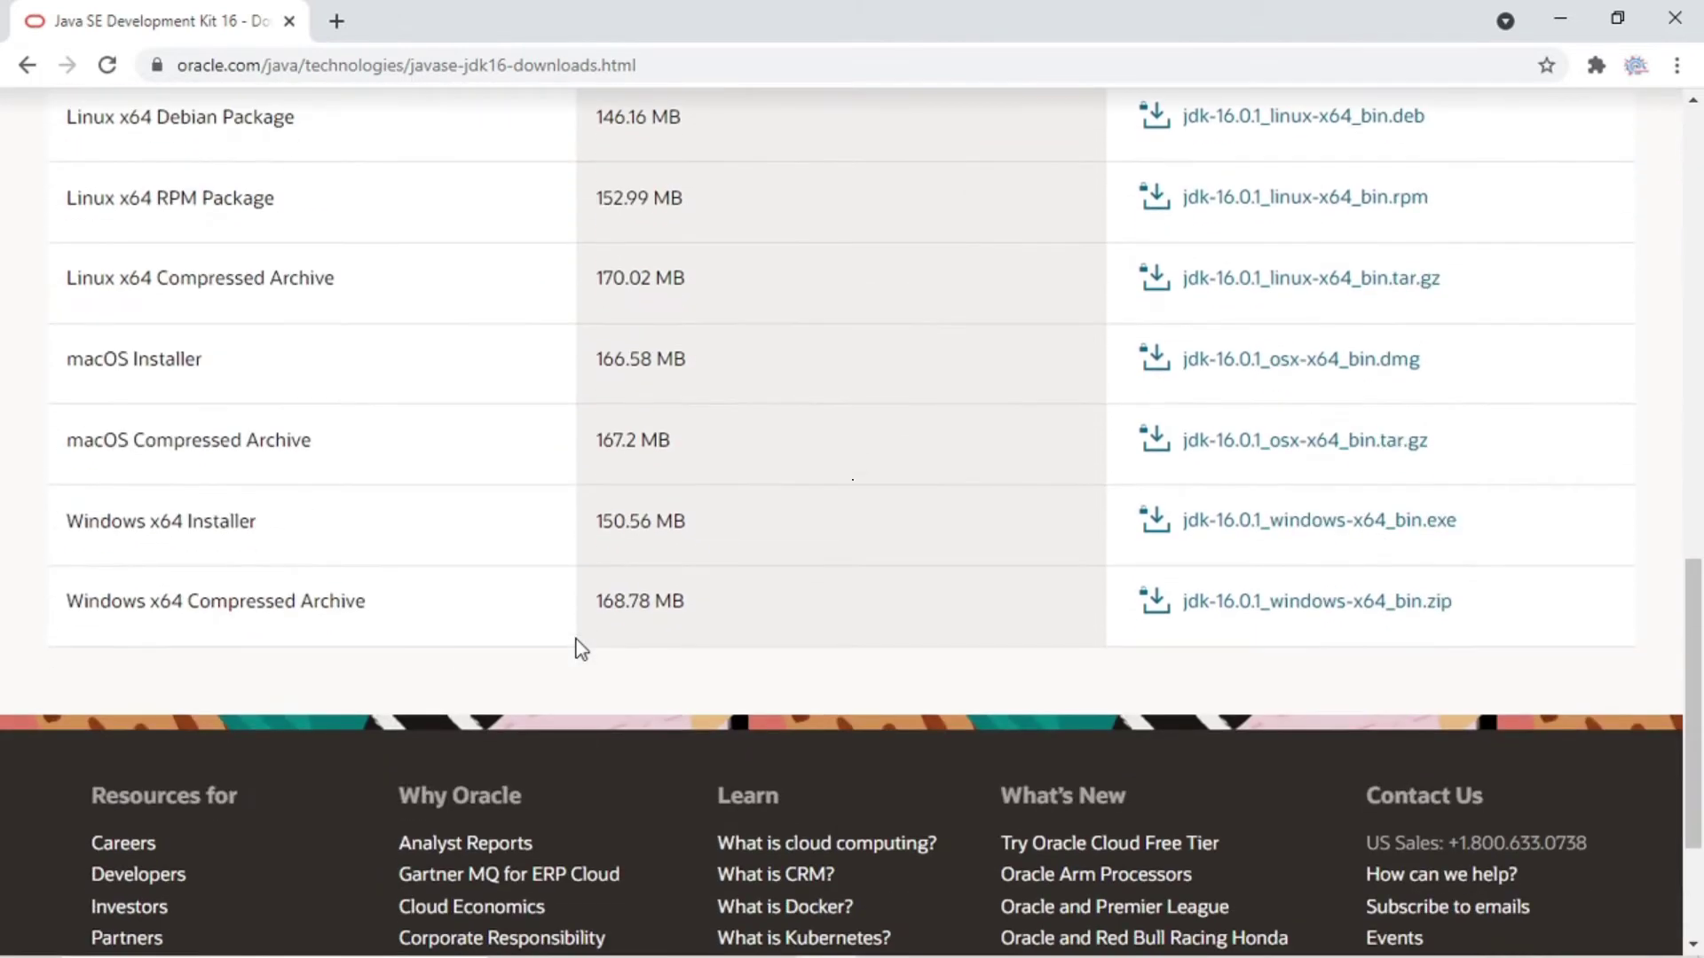
scroll(581, 649, down, 3)
scroll(575, 637, up, 2)
scroll(577, 644, up, 2)
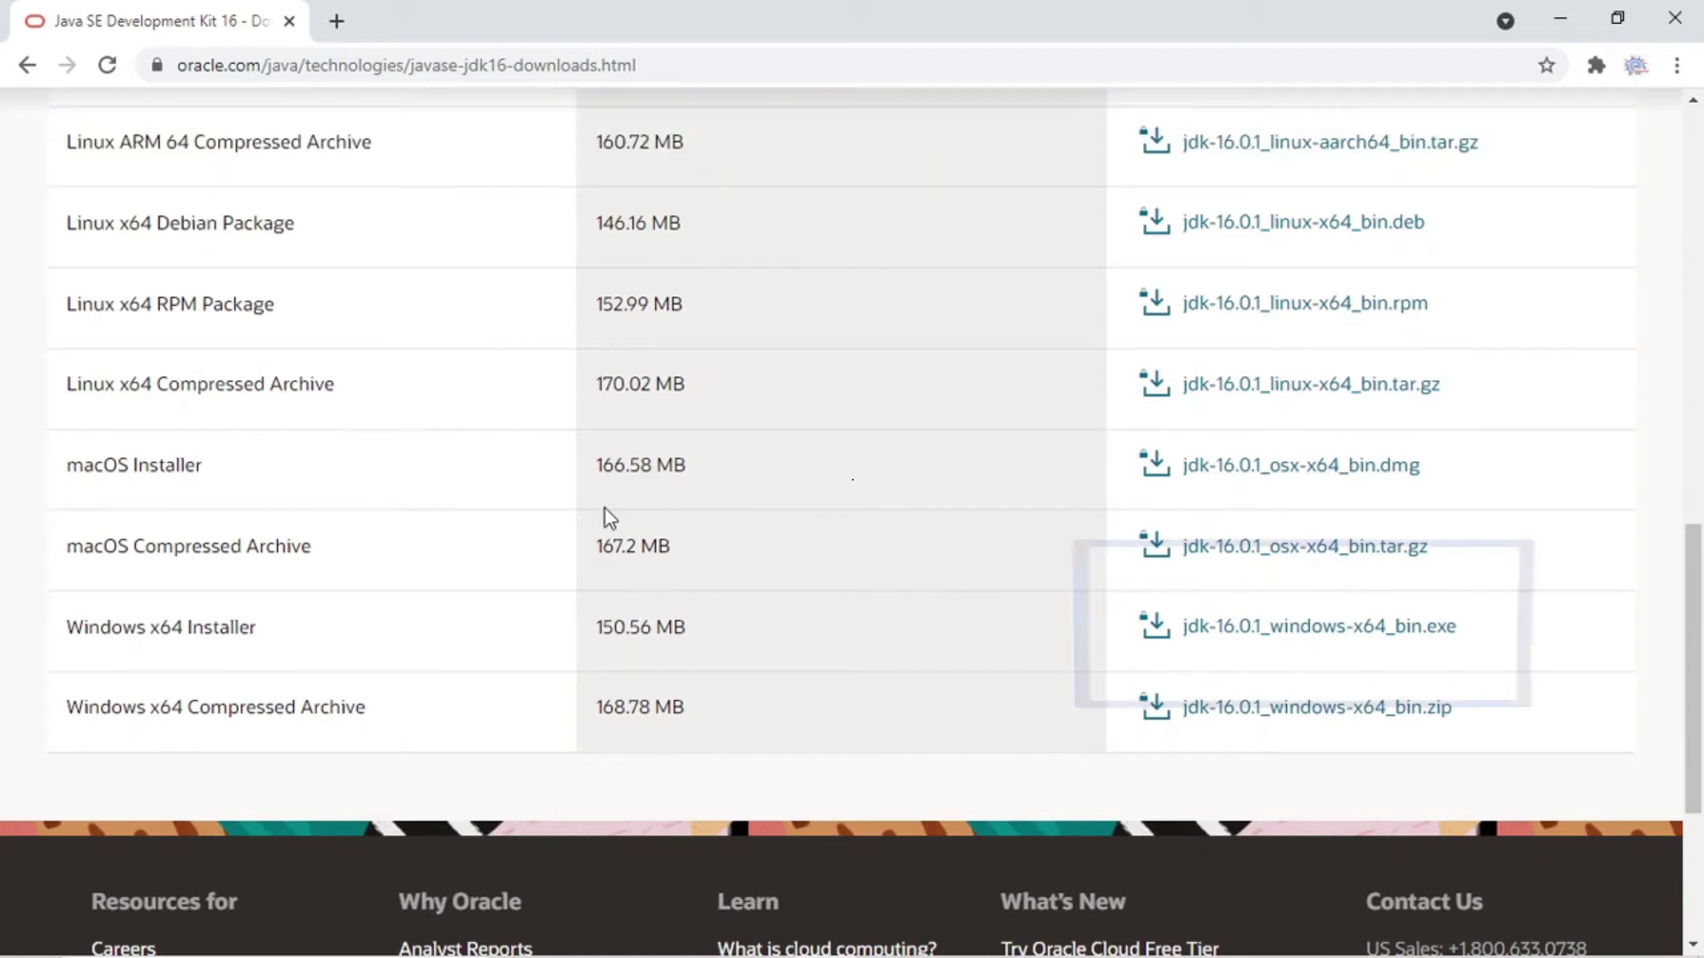
click(1382, 637)
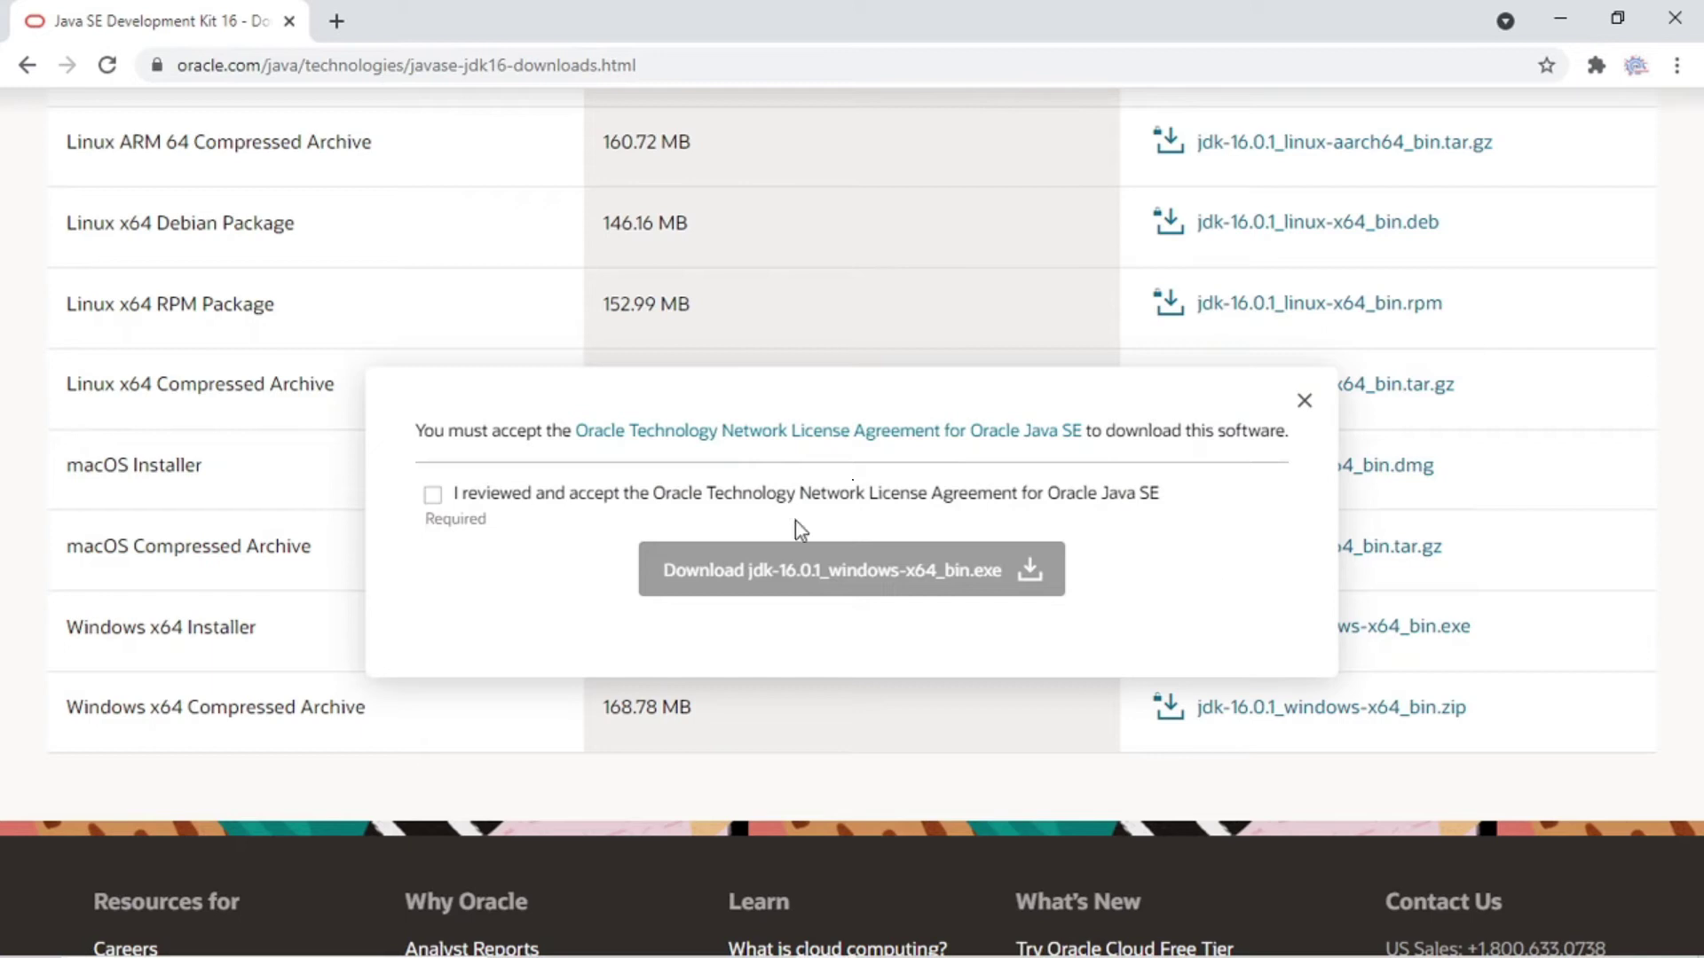
click(433, 503)
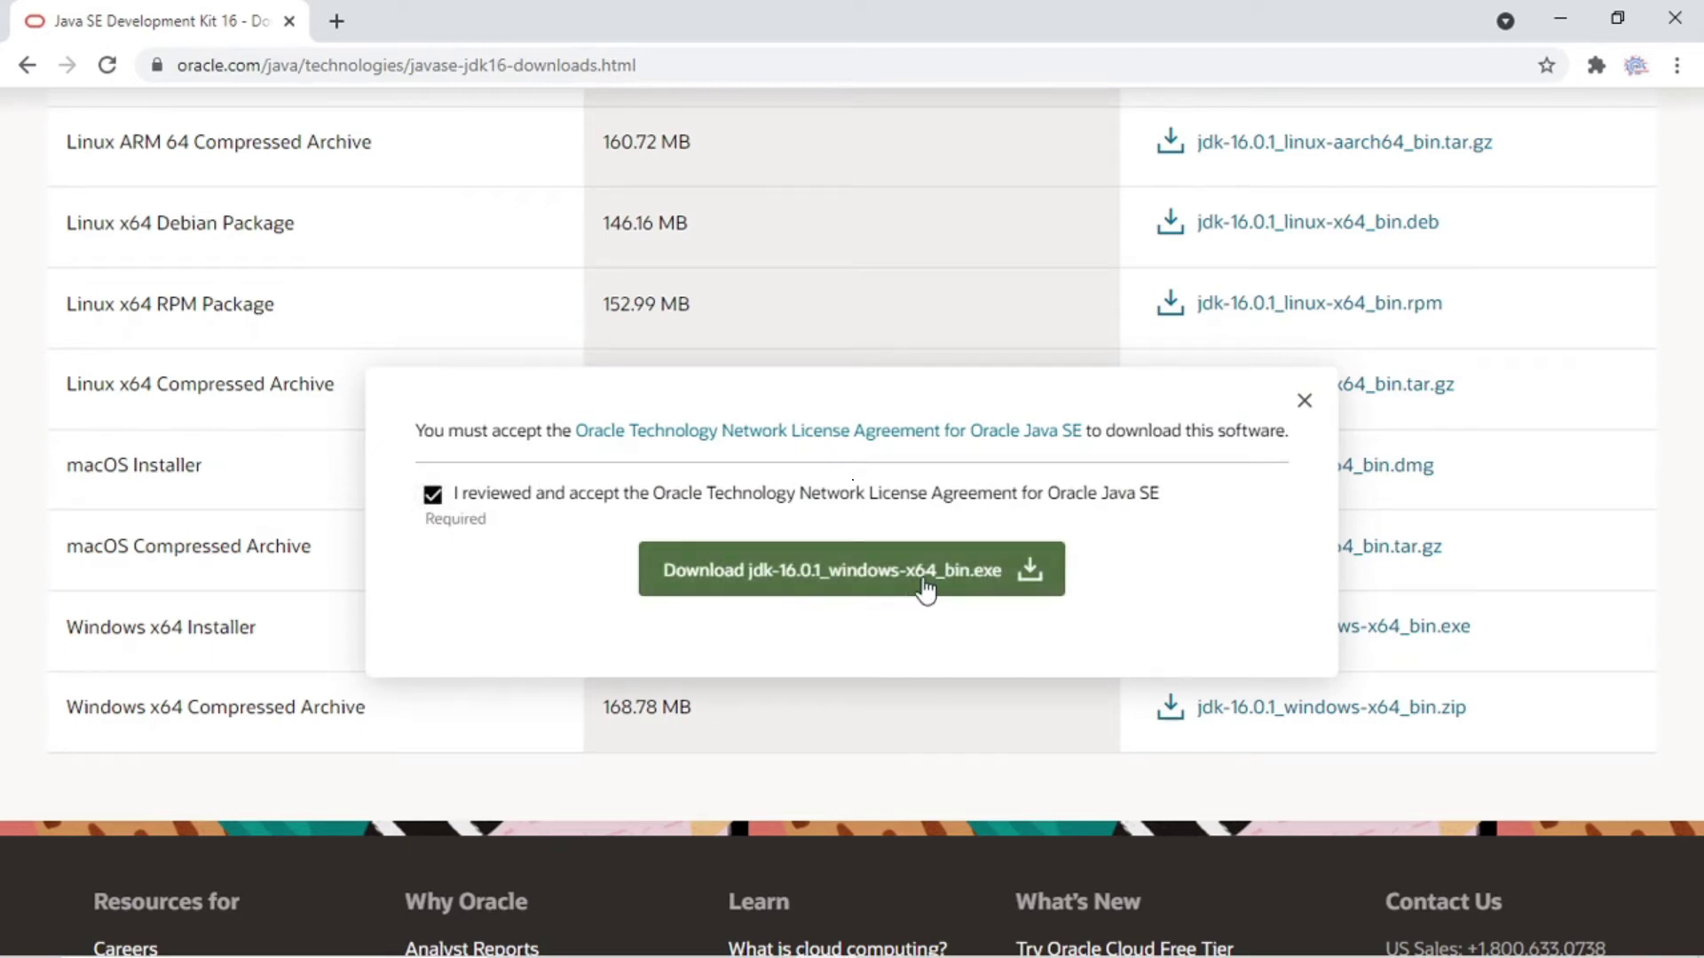
click(876, 585)
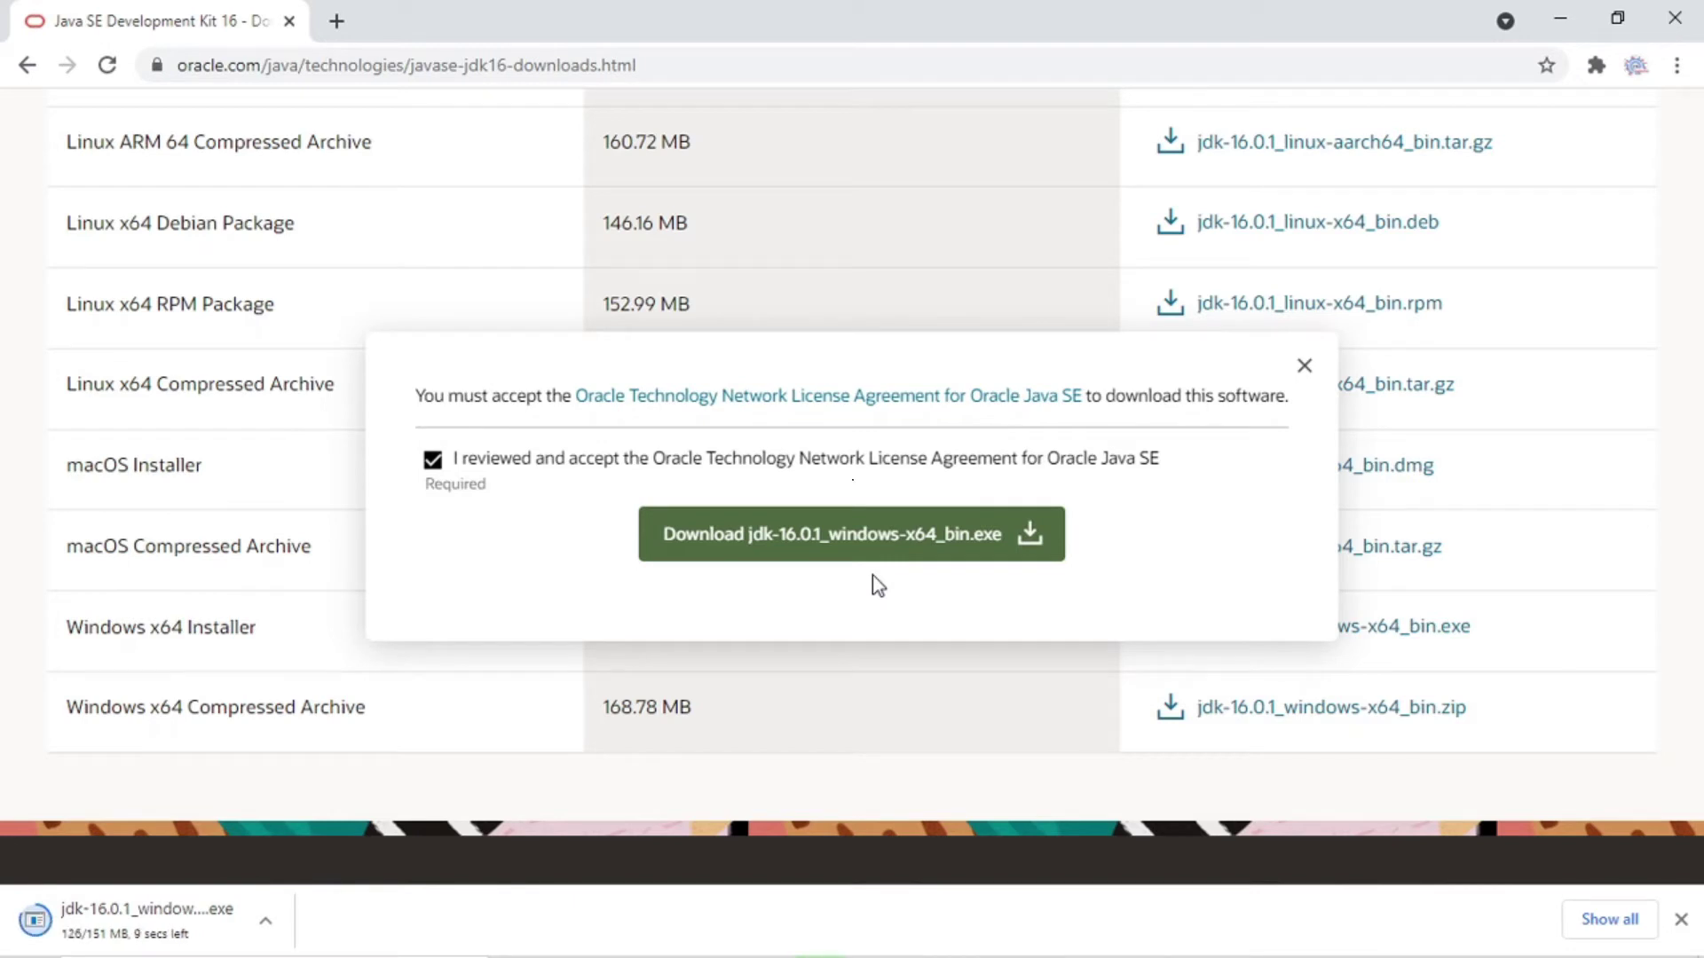
- Launch the downloaded JDK 16.0.1 installer and minimize the browser
click(265, 920)
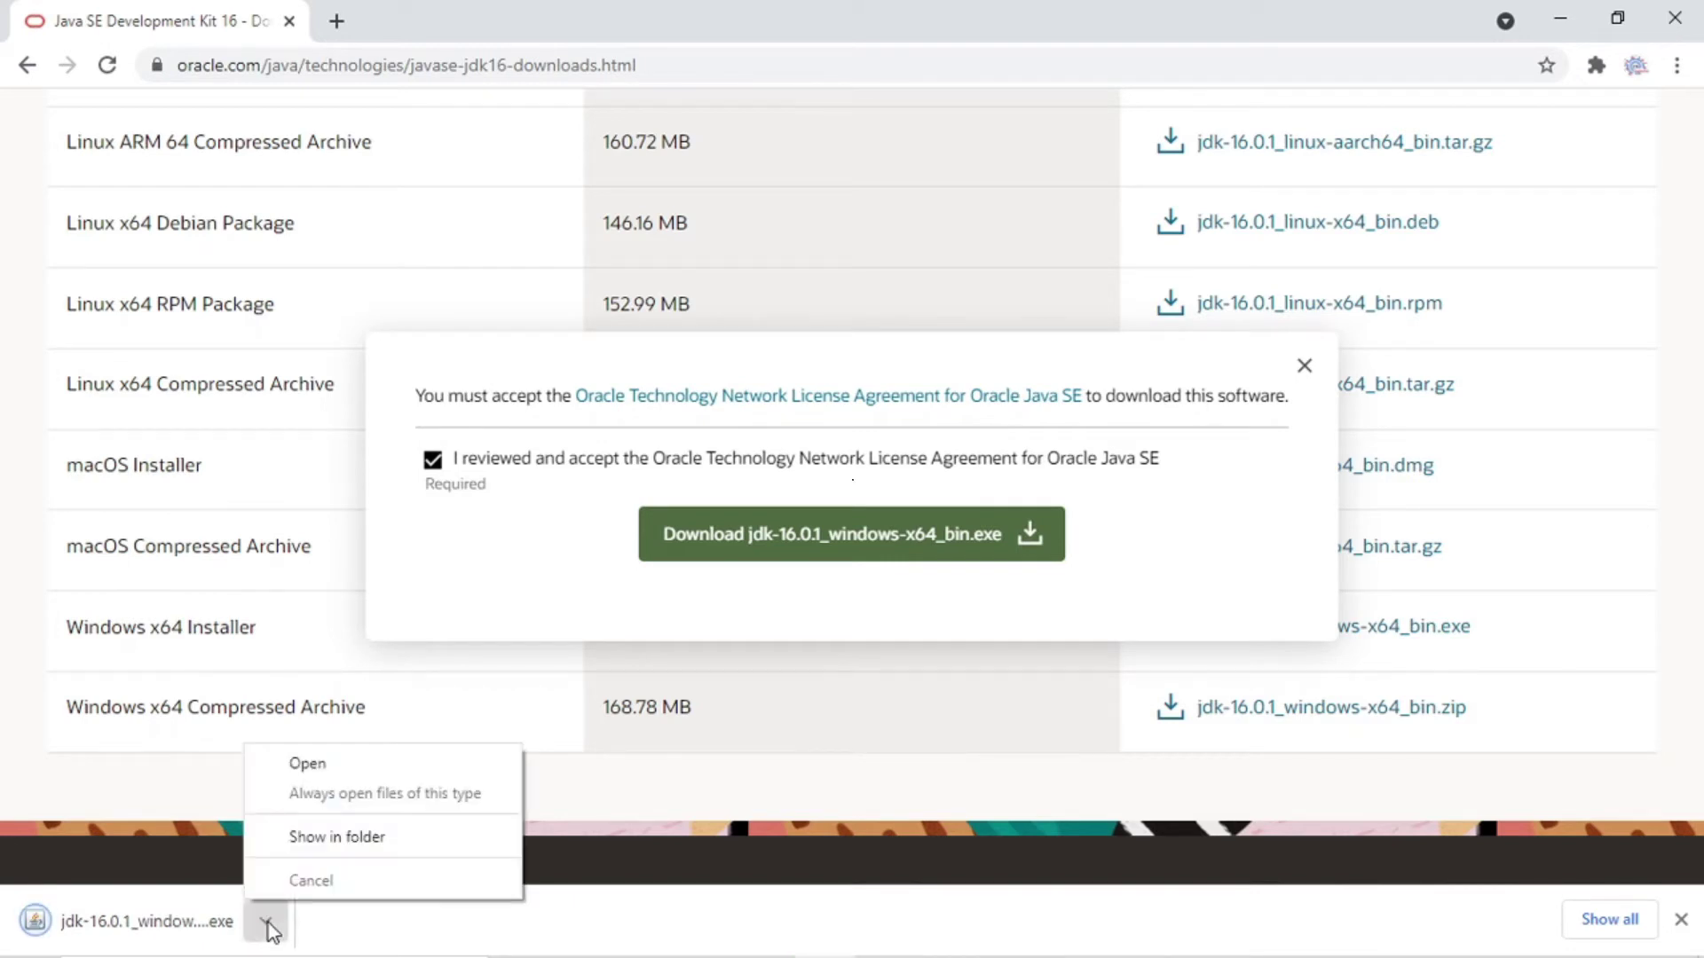
click(413, 765)
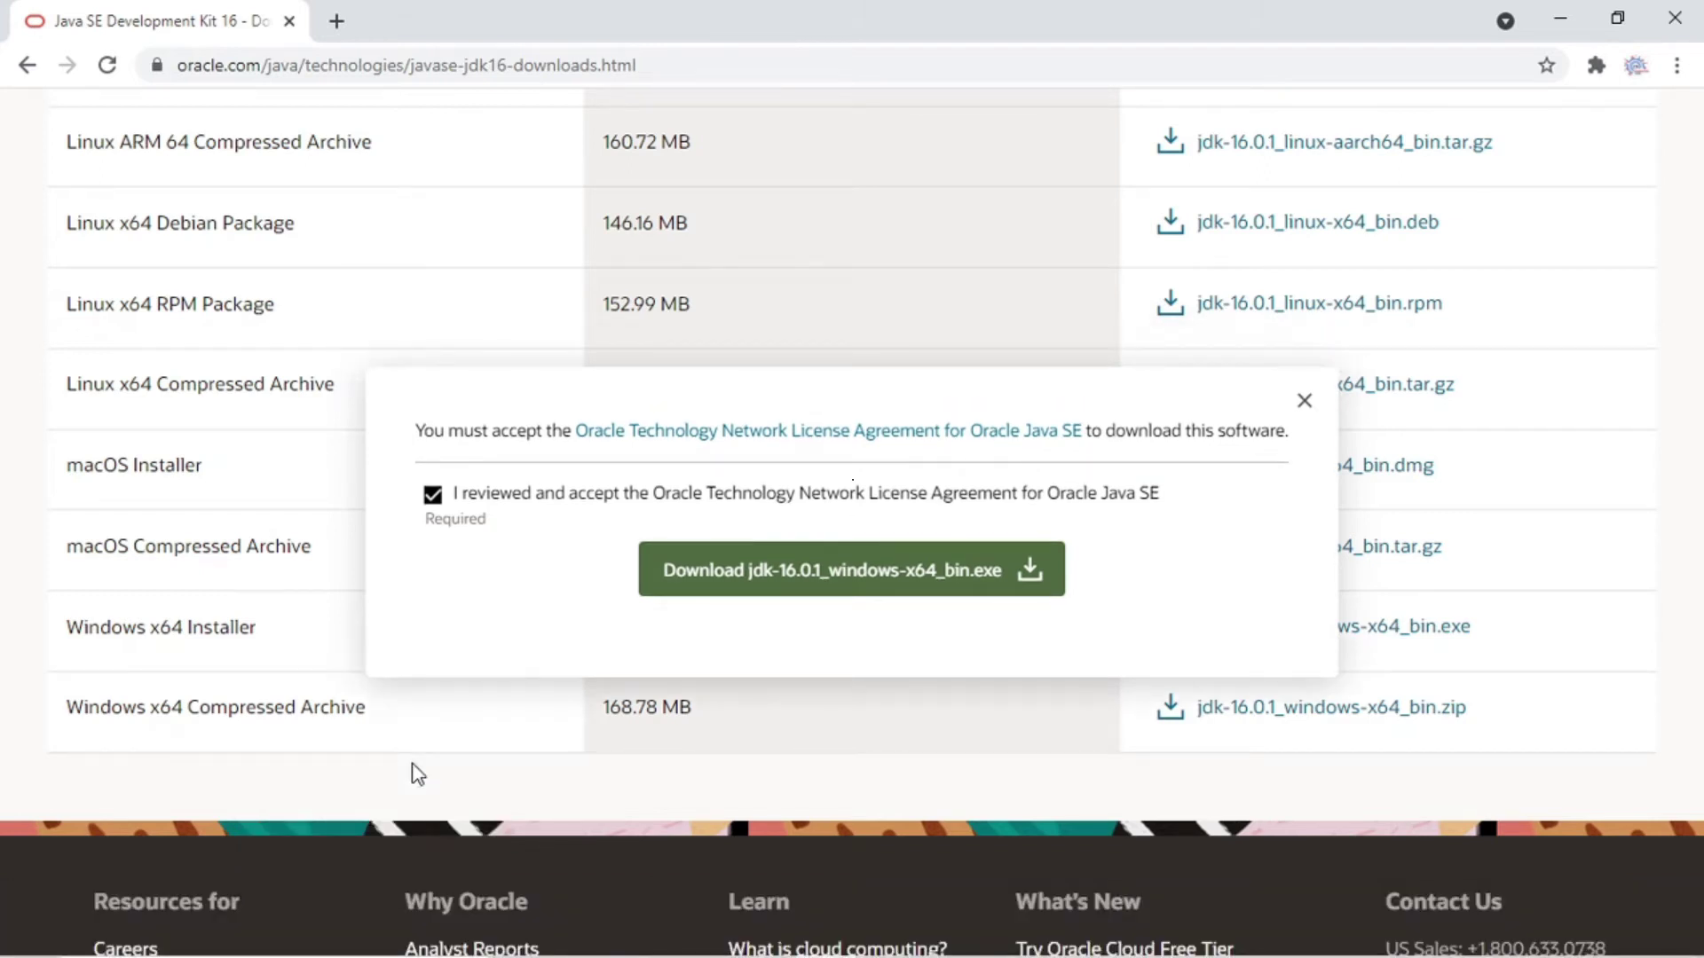
click(1560, 18)
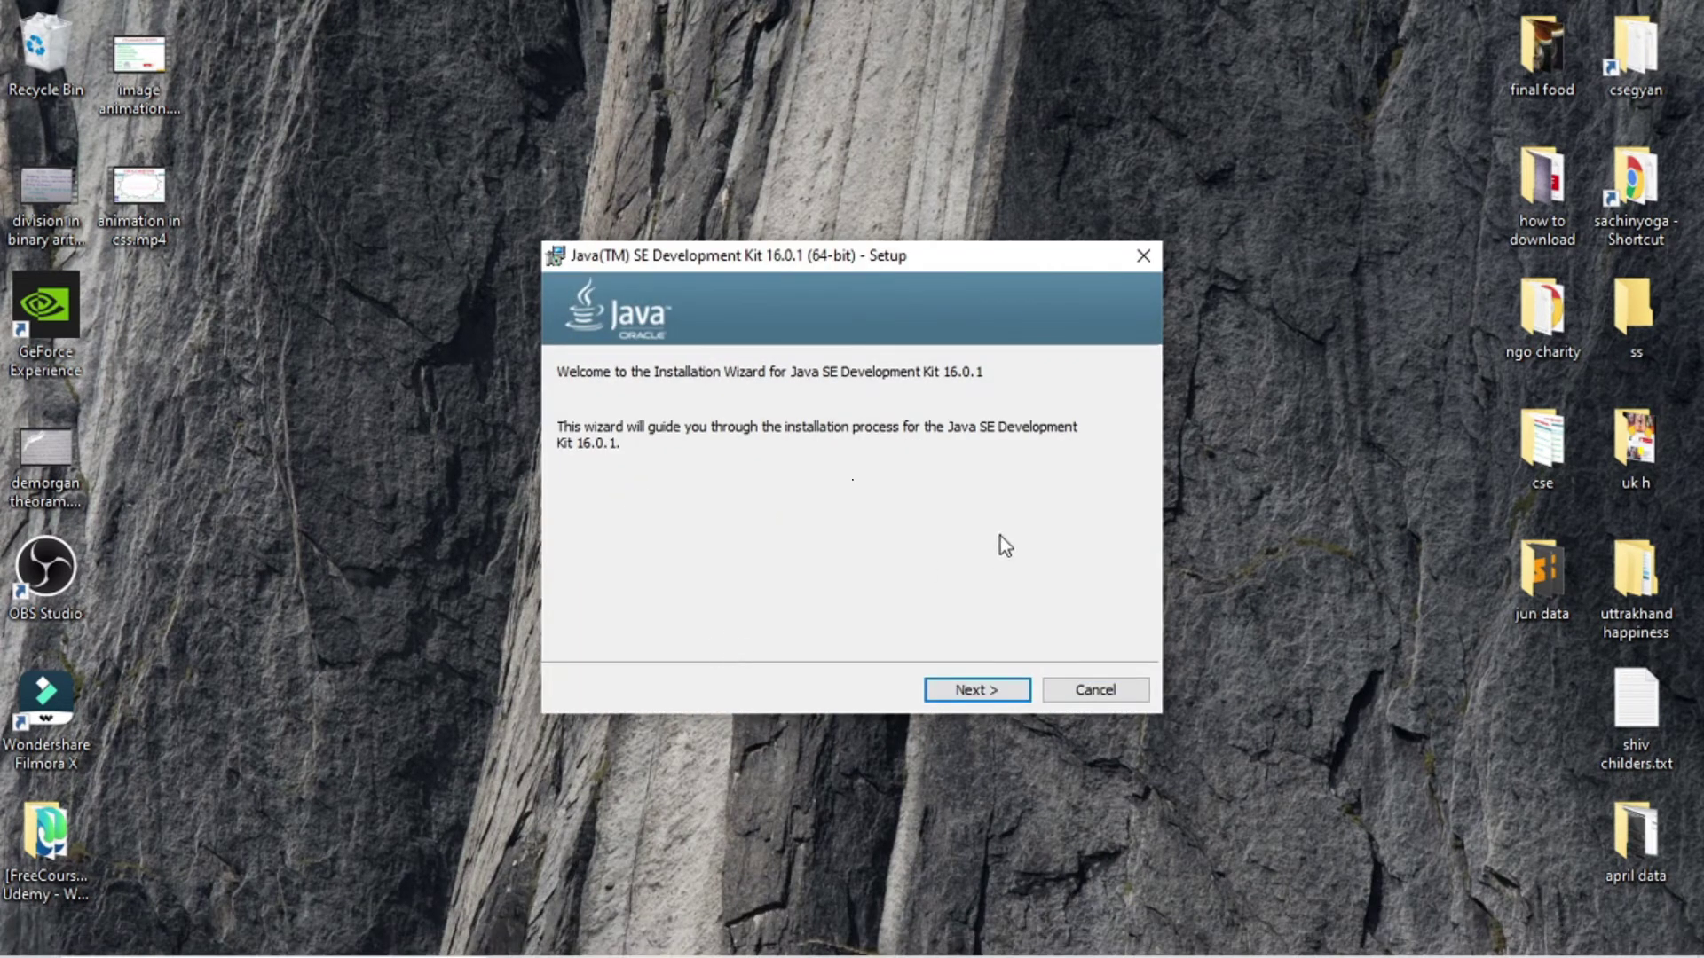
- Install Java SE Development Kit 16.0.1 into C:\Program Files\Java\jdk-16.0.1\ and close the setup wizard
click(972, 697)
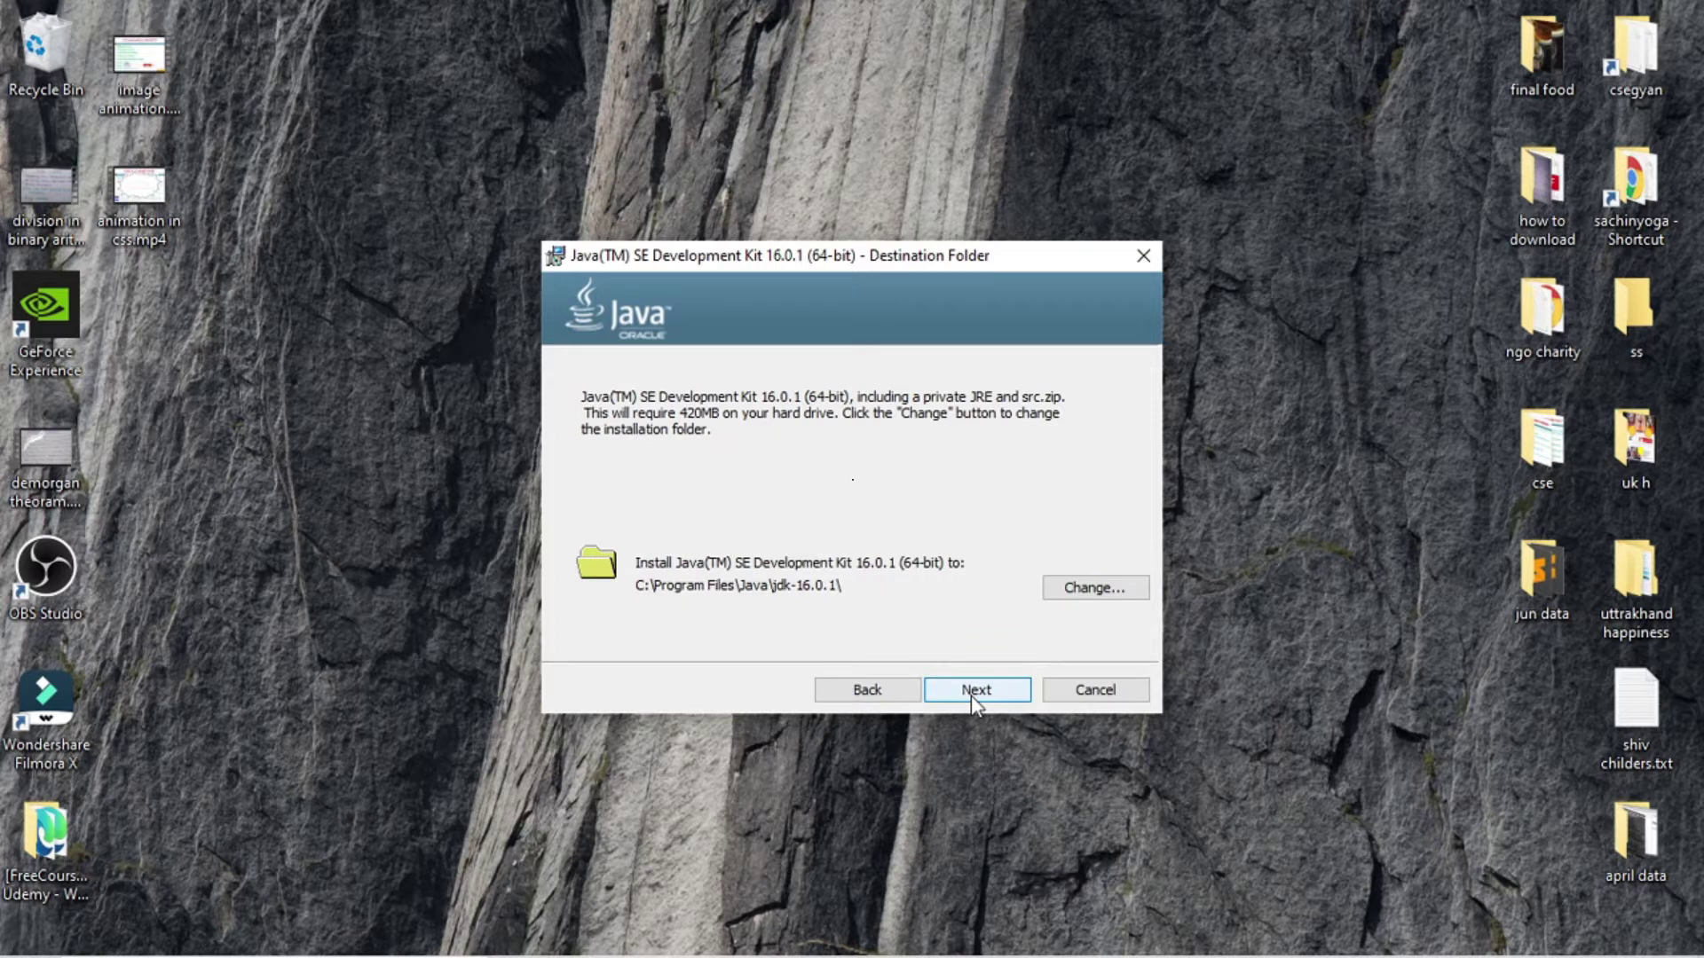
click(983, 694)
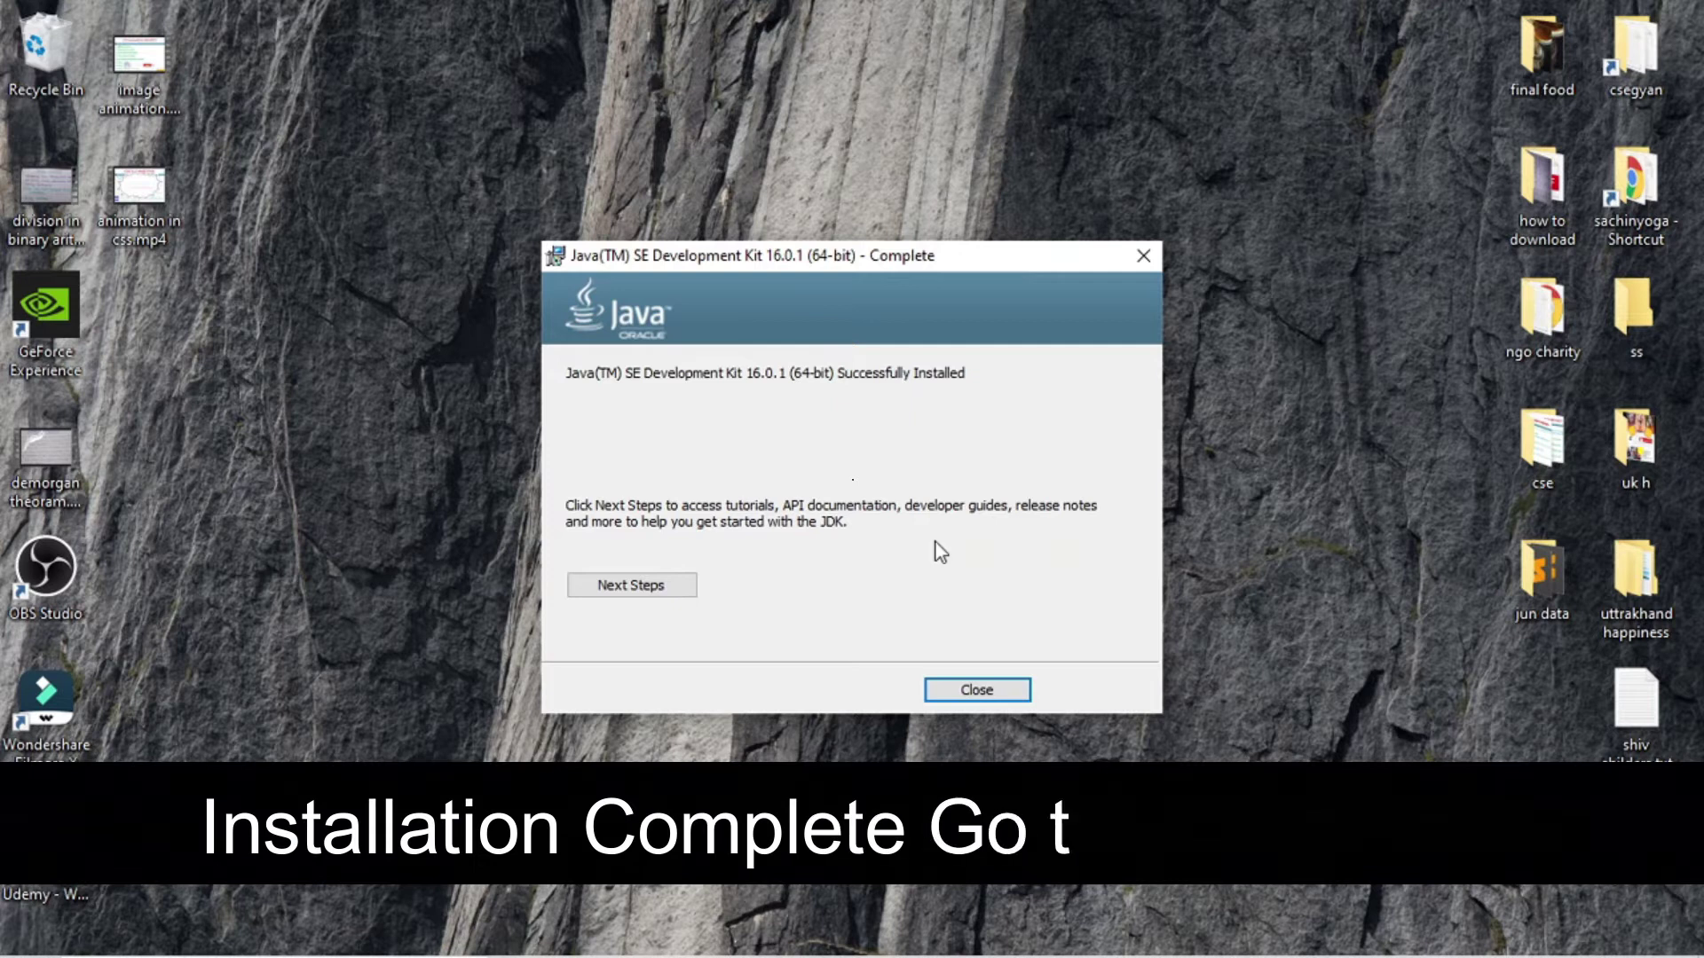
click(967, 690)
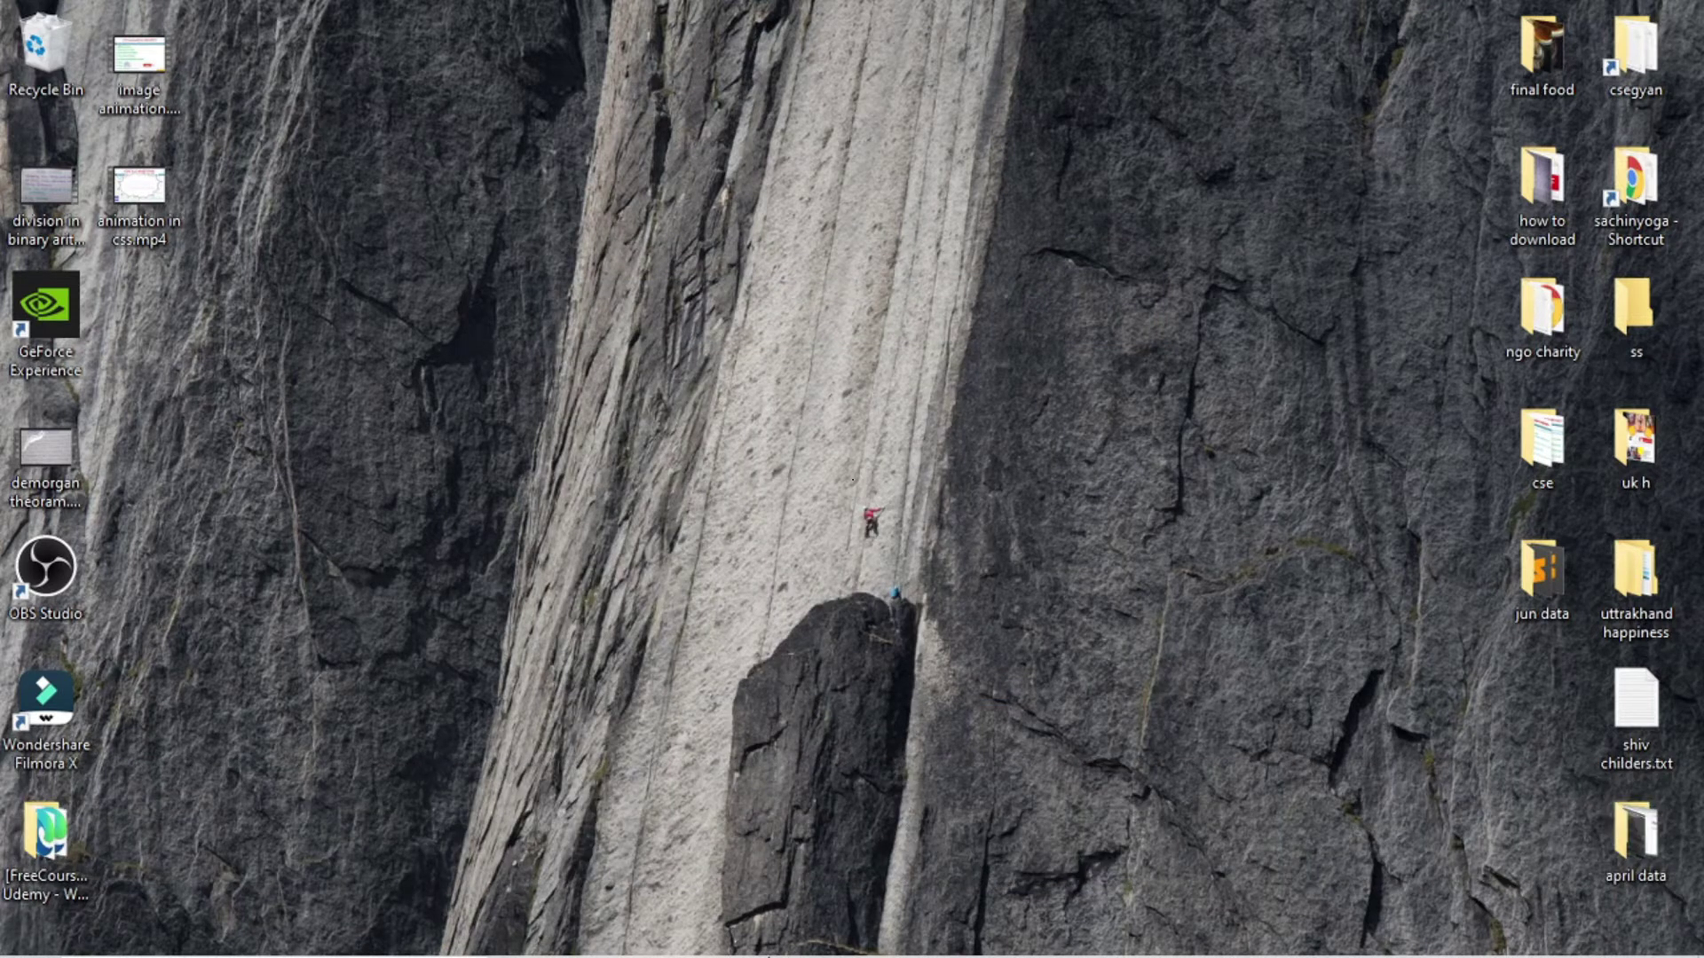
- Look at the installed JDK files in C:\Program Files\Java\jdk-16.0.1 in File Explorer, and return to the desktop
mouse_move(767, 953)
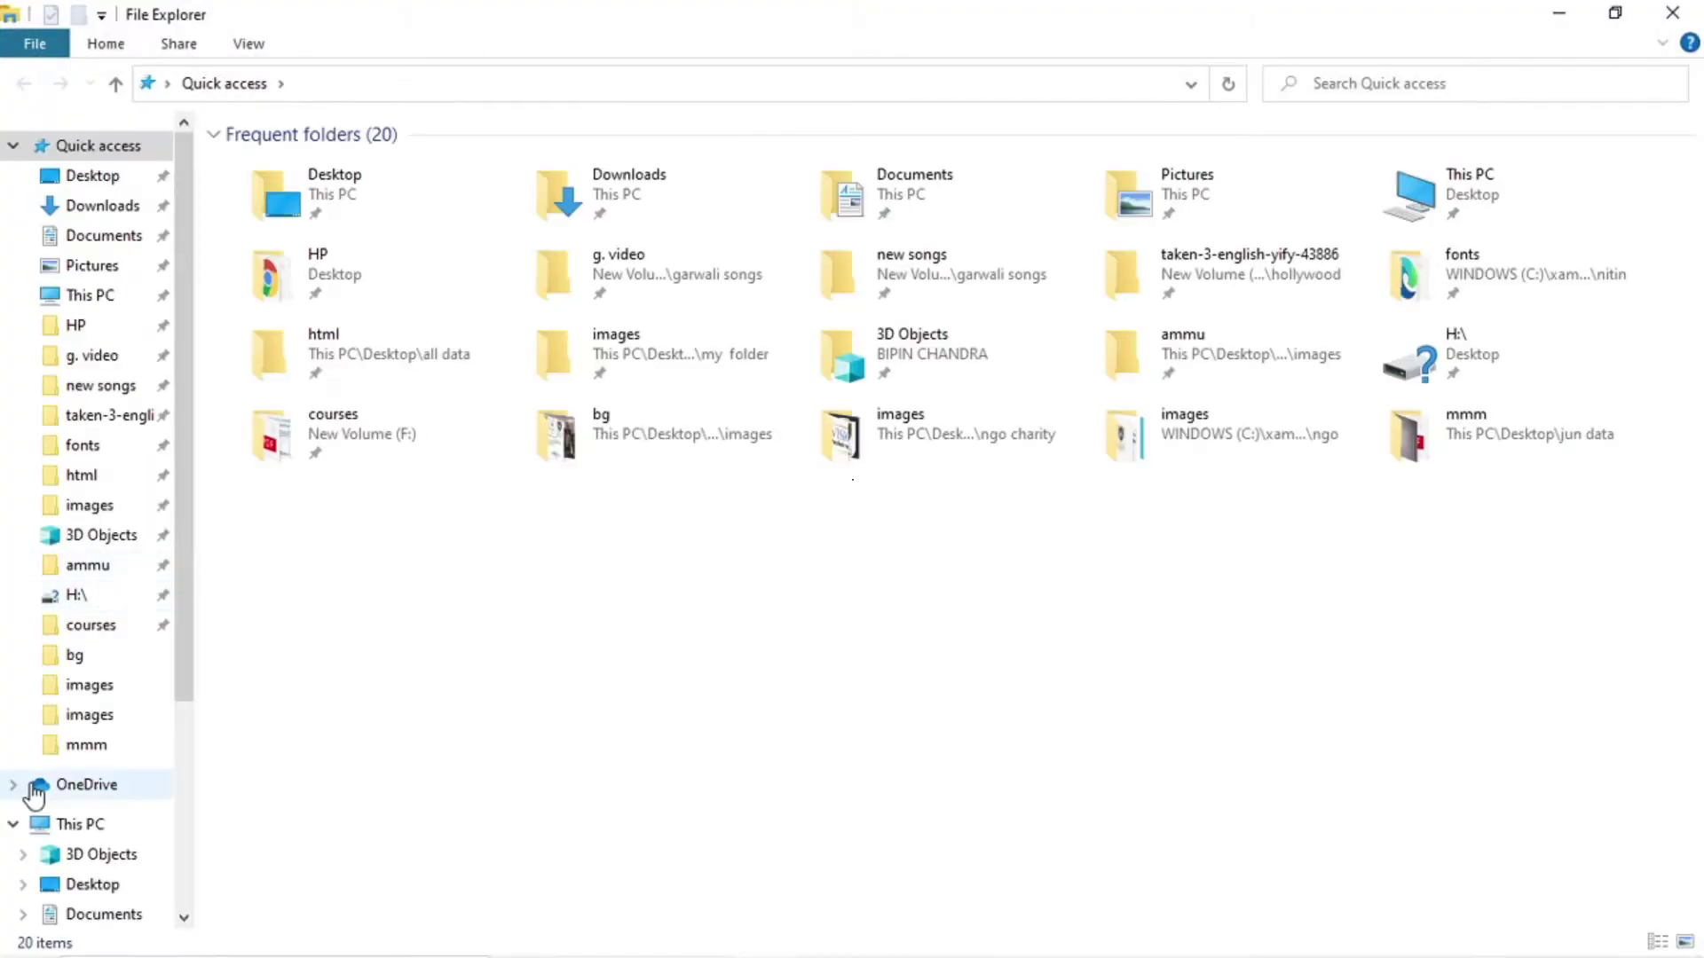
click(99, 823)
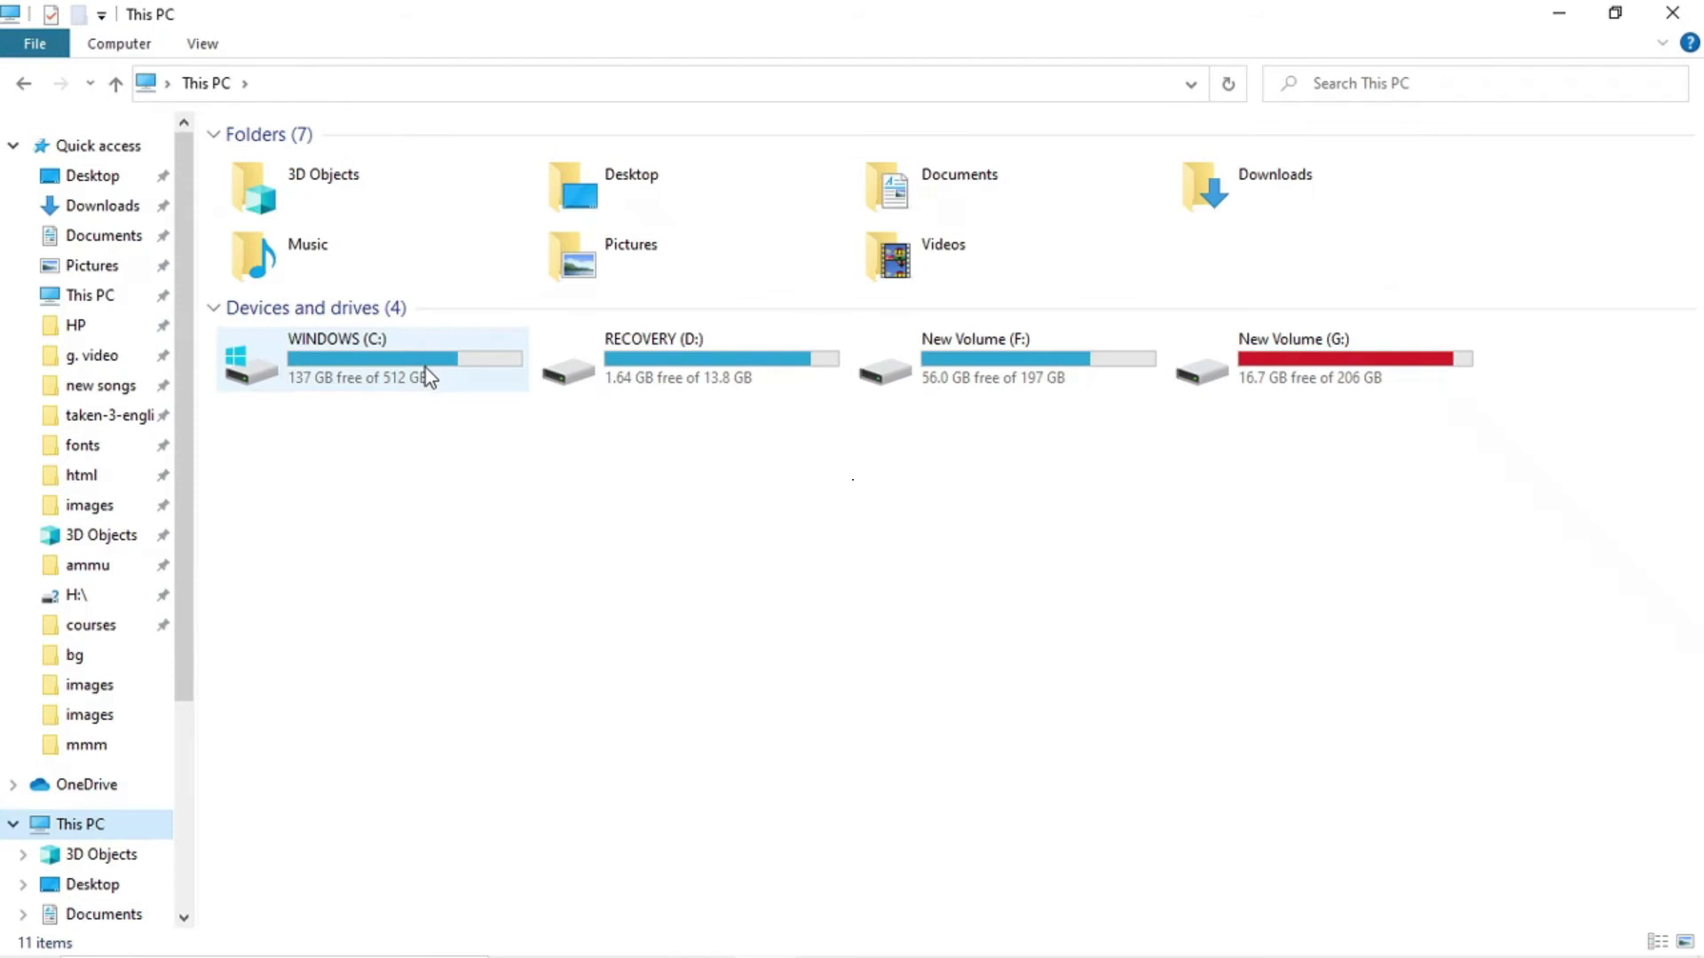
double_click(424, 367)
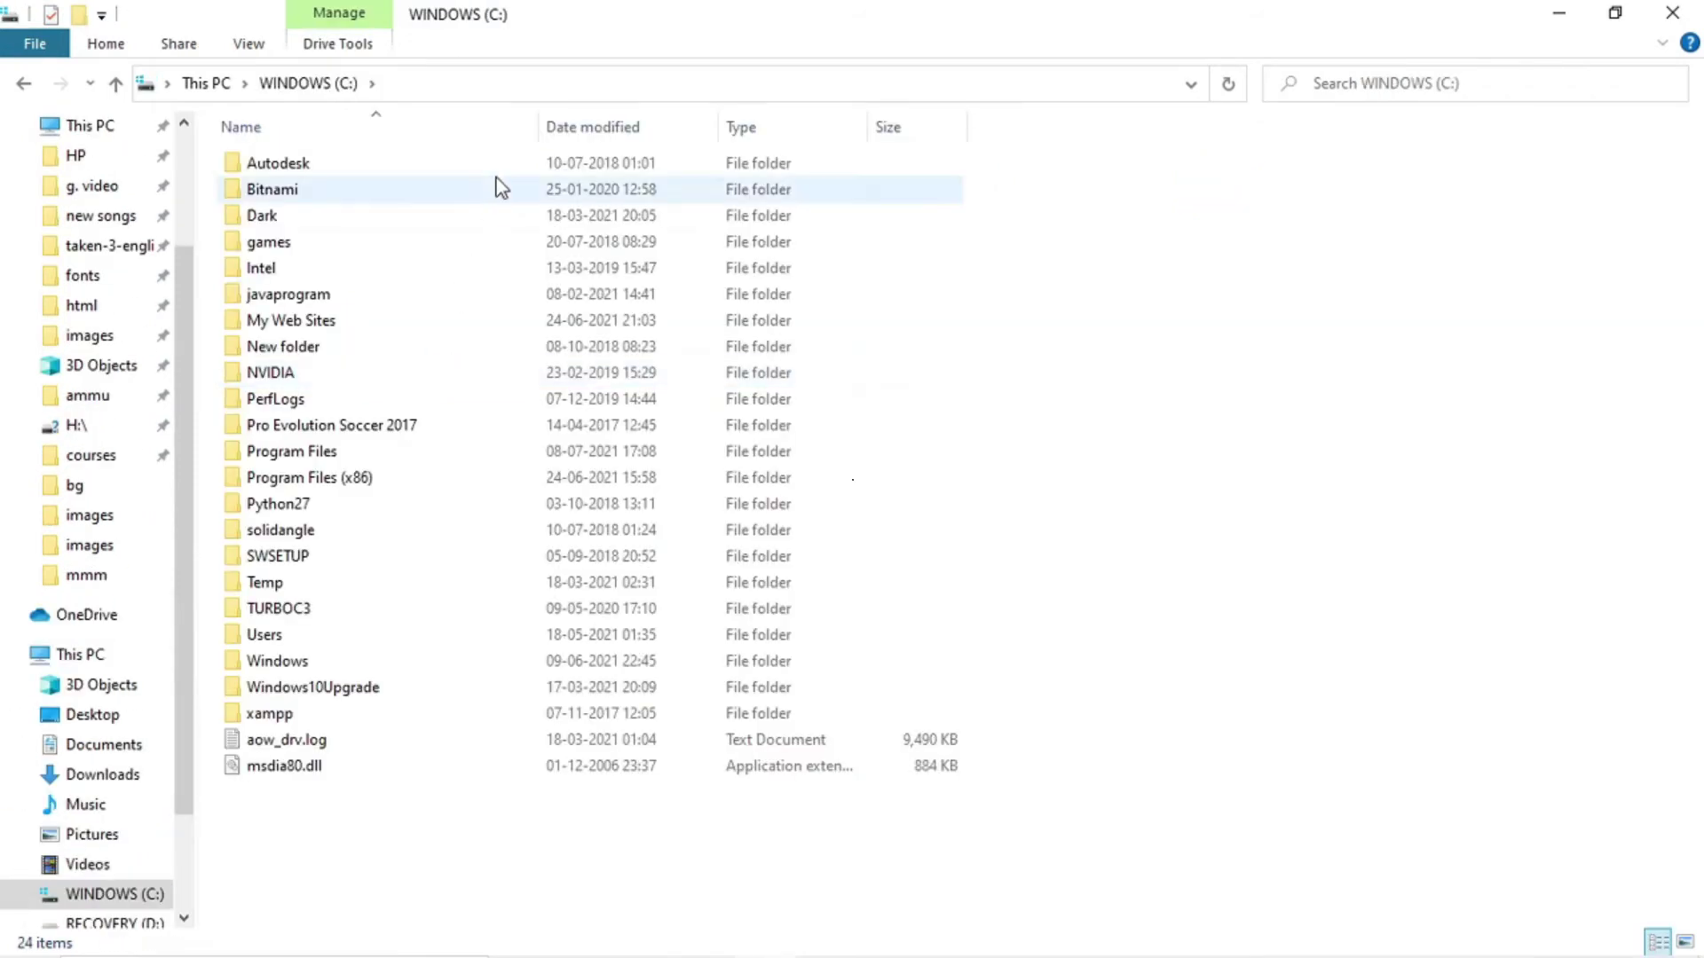
double_click(462, 460)
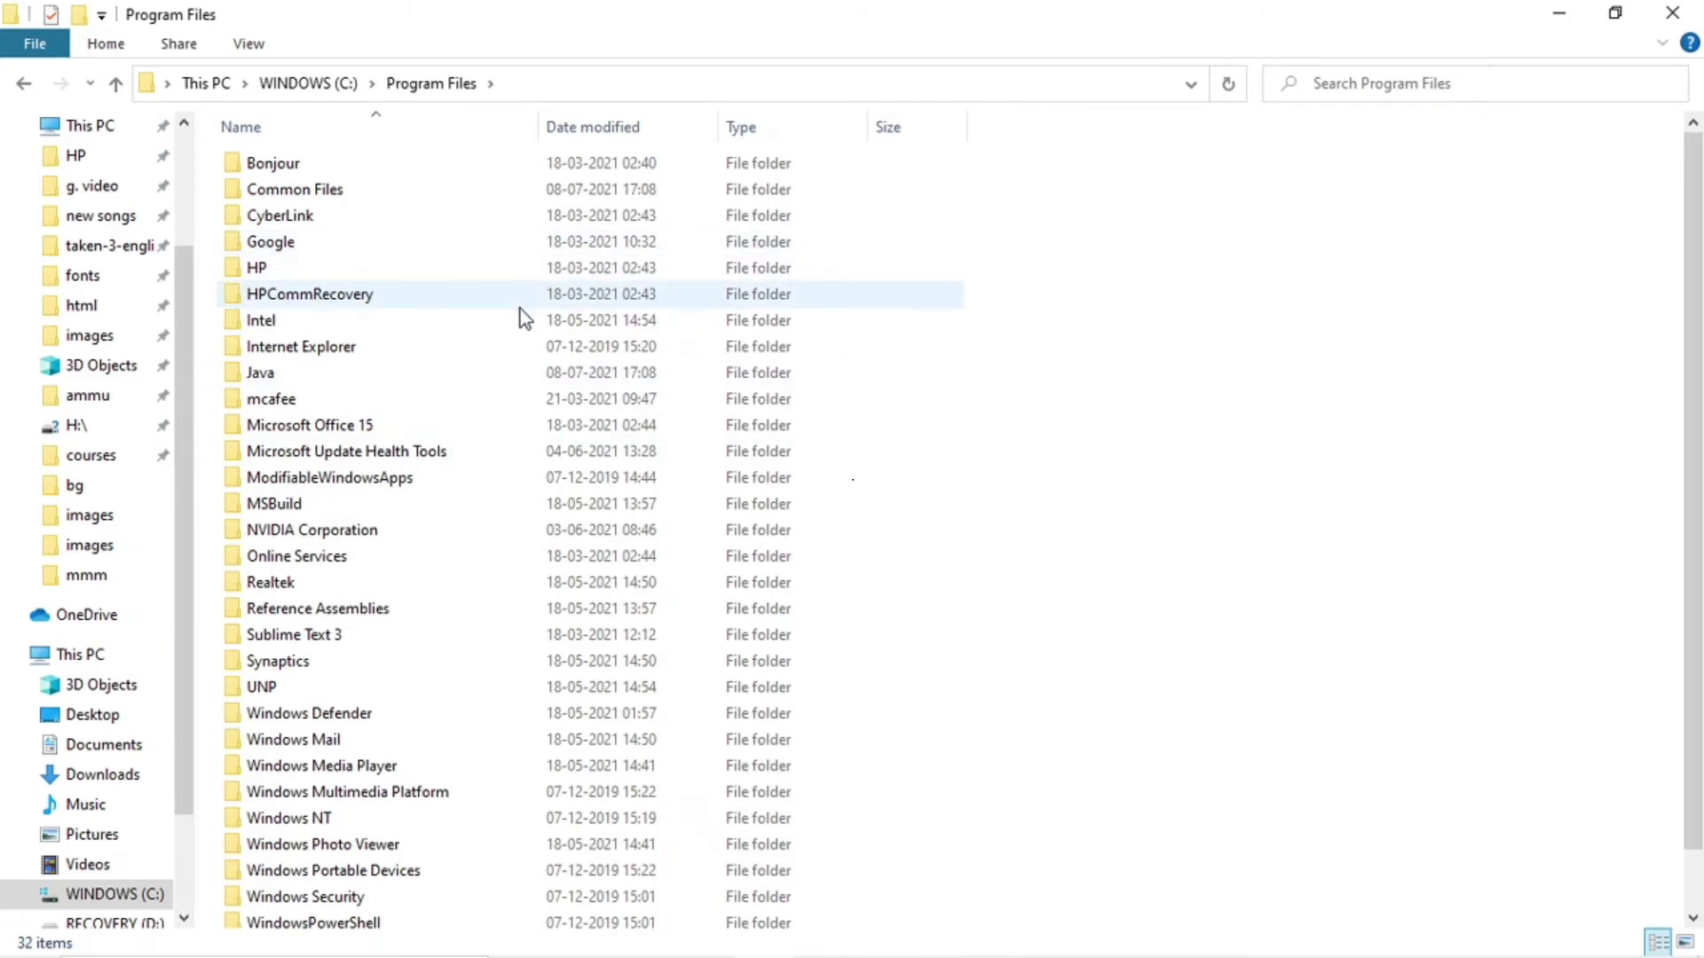
double_click(521, 384)
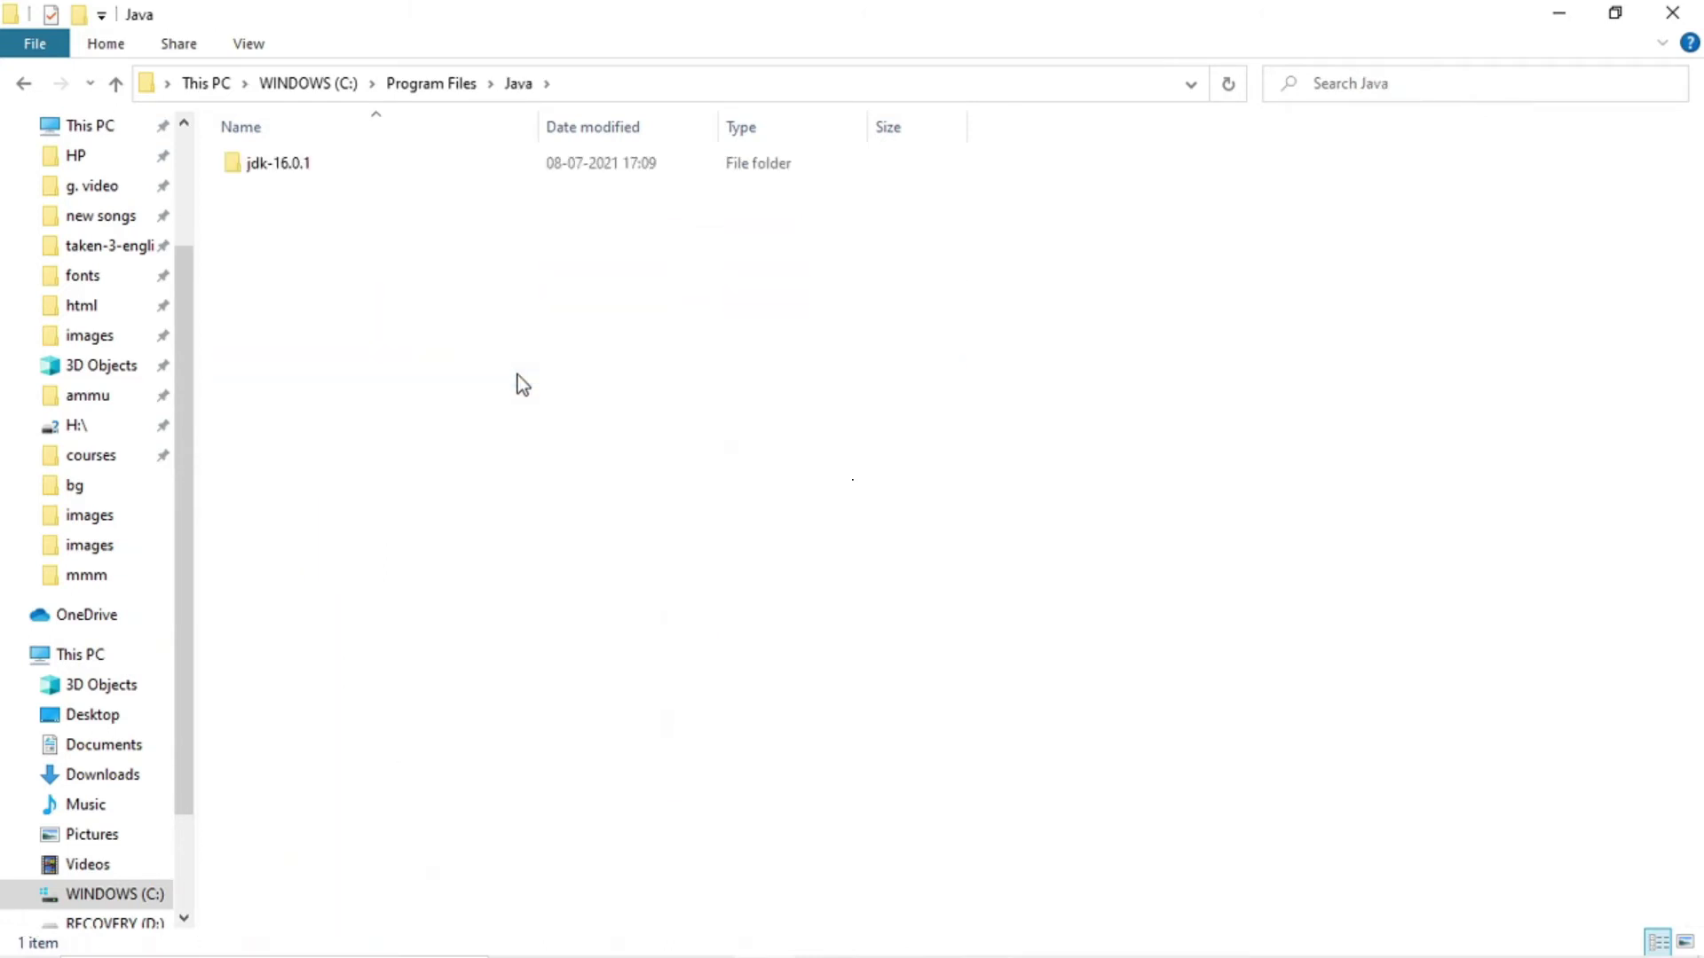
double_click(513, 172)
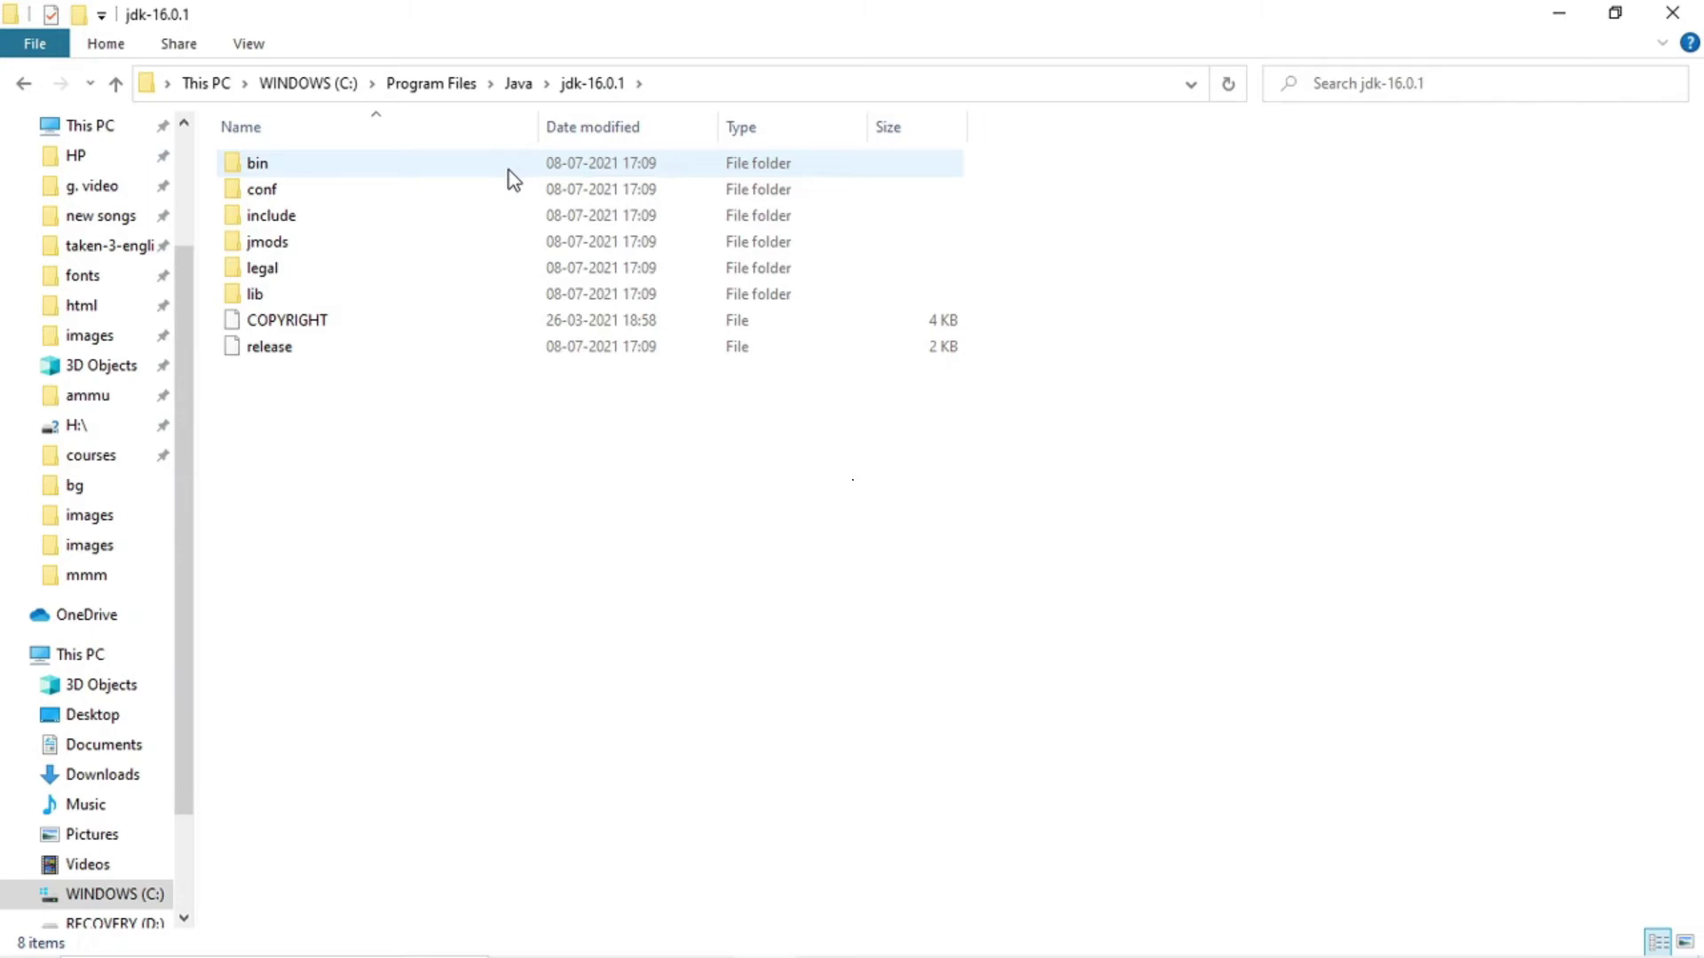
key(super+d)
- Open Command Prompt, look through the Java compiler's usage options, and close the window
key(super)
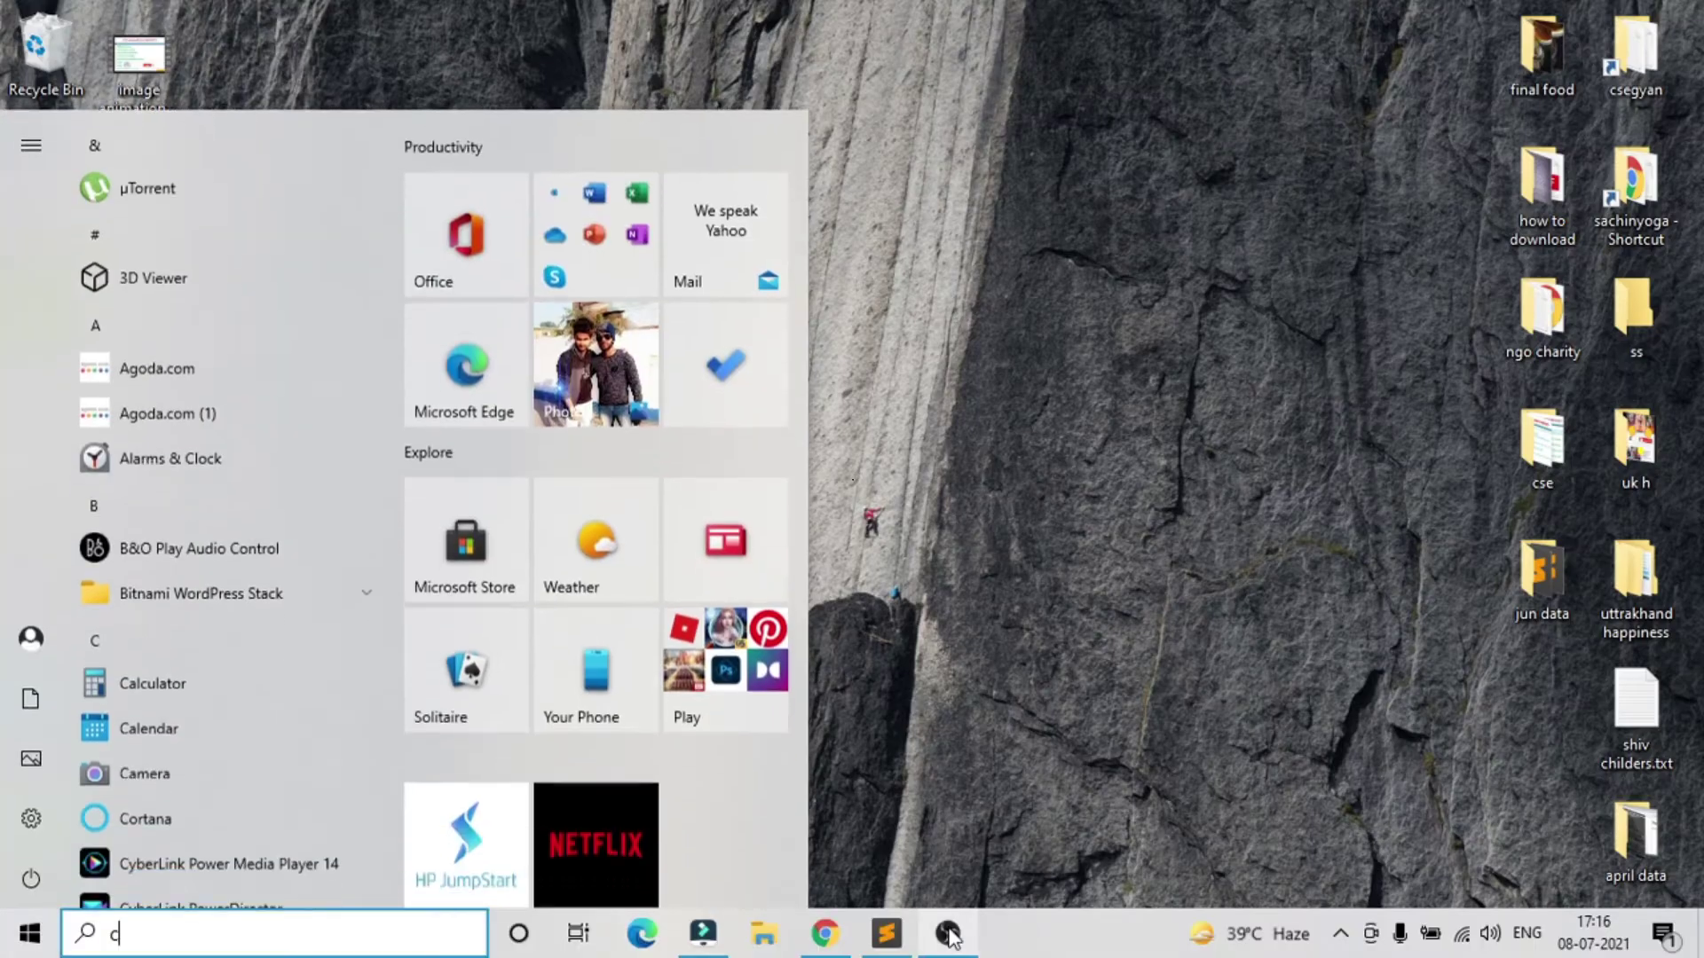
text(cm)
key(Return)
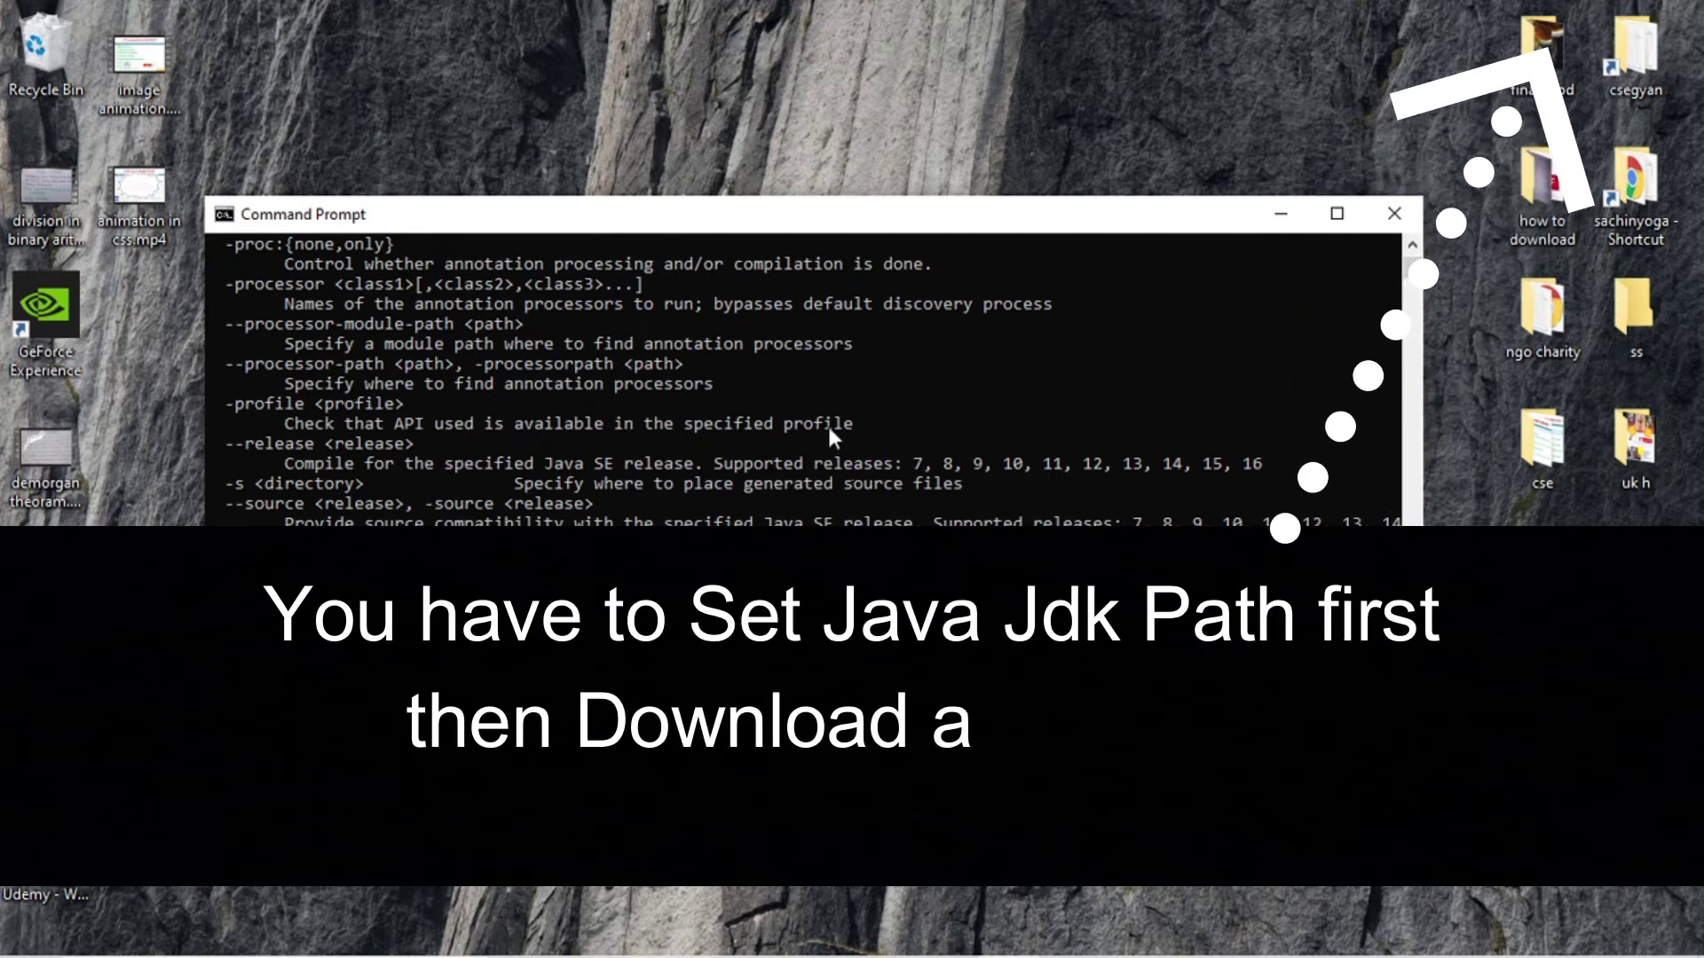
scroll(833, 435, up, 15)
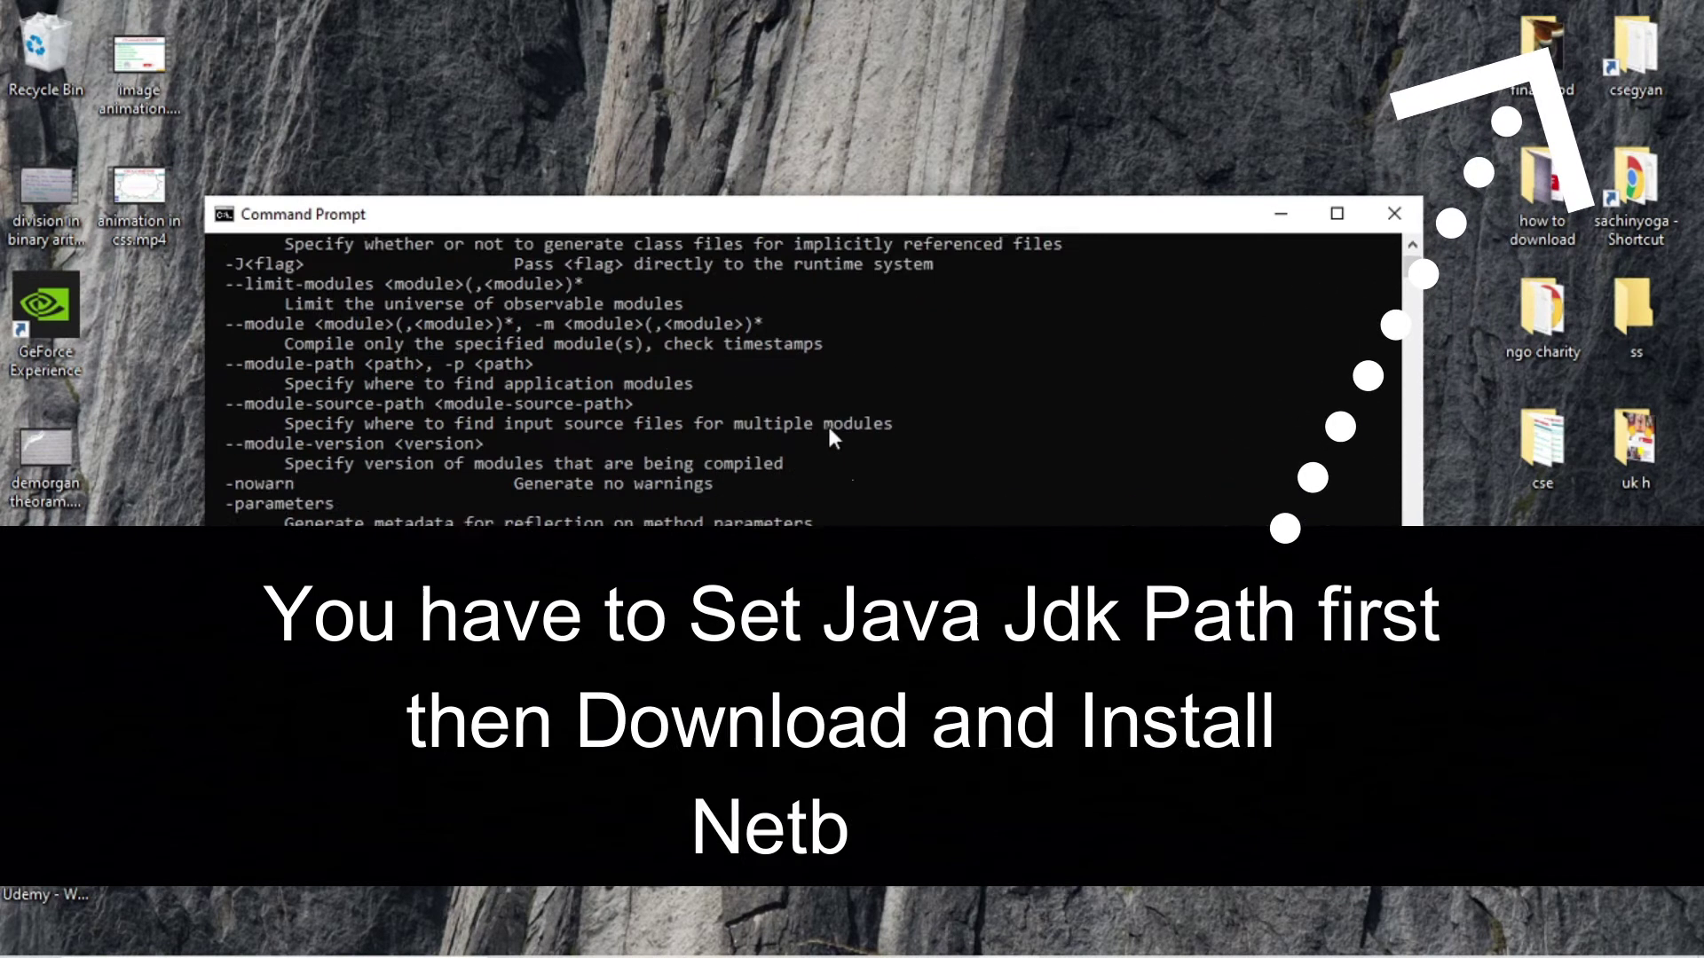
click(1412, 214)
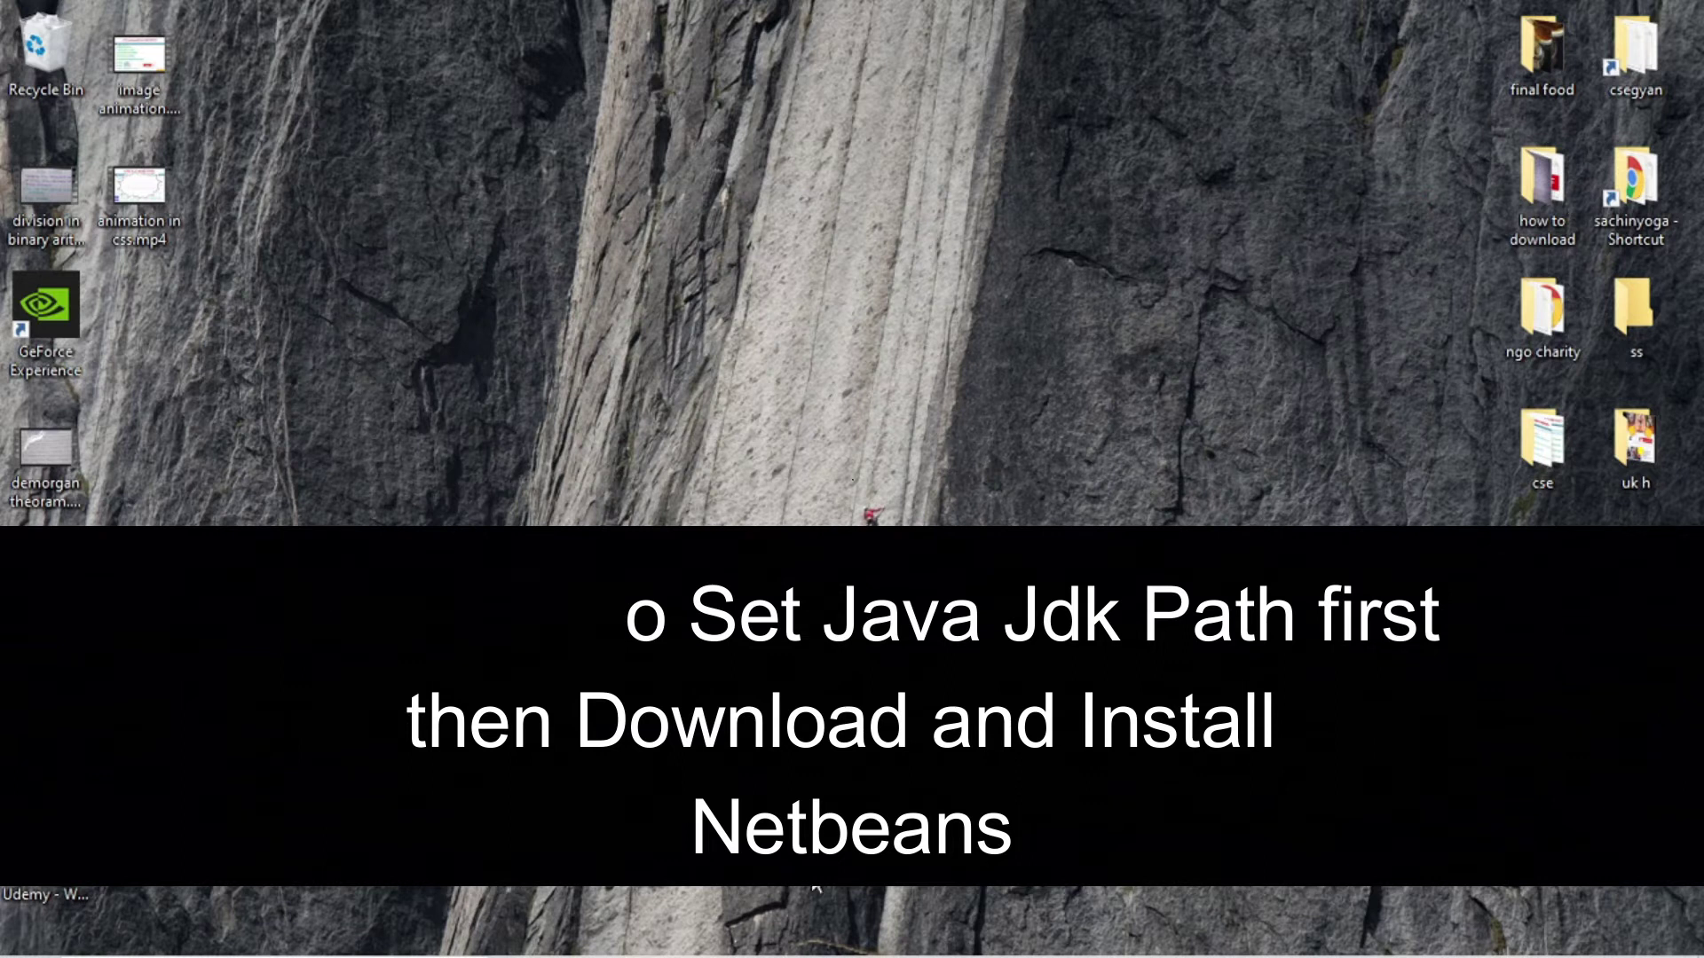
- Switch to Chrome and search Google for "netbeans" in a new tab
click(834, 936)
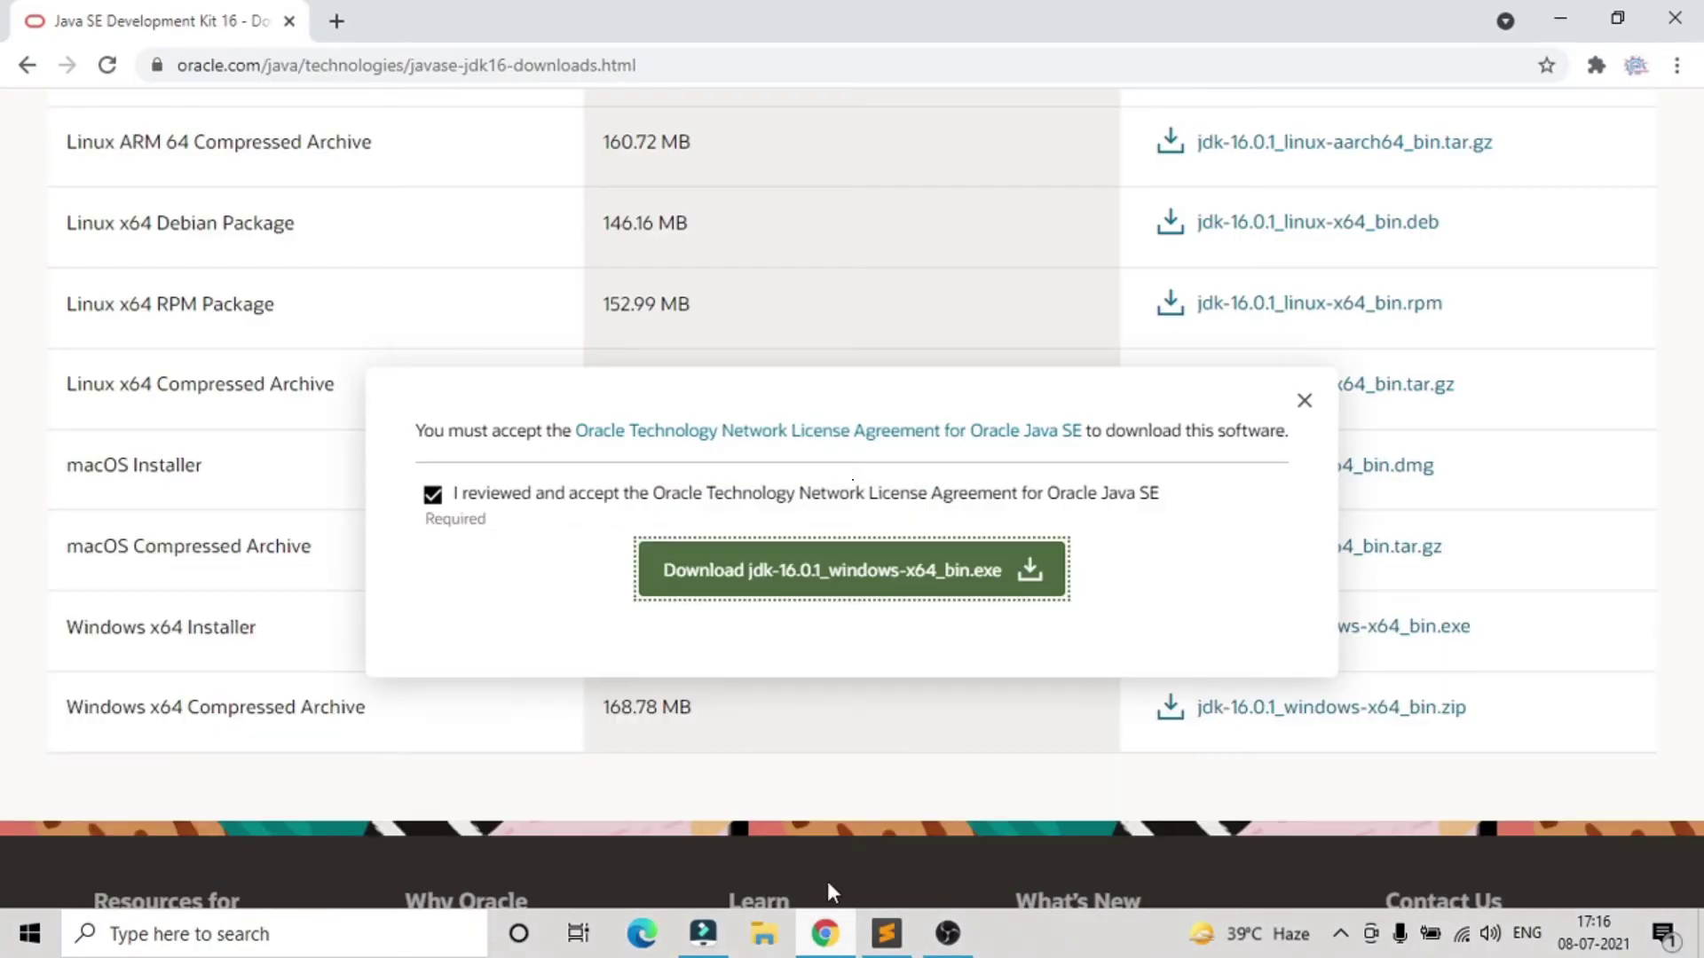
click(336, 21)
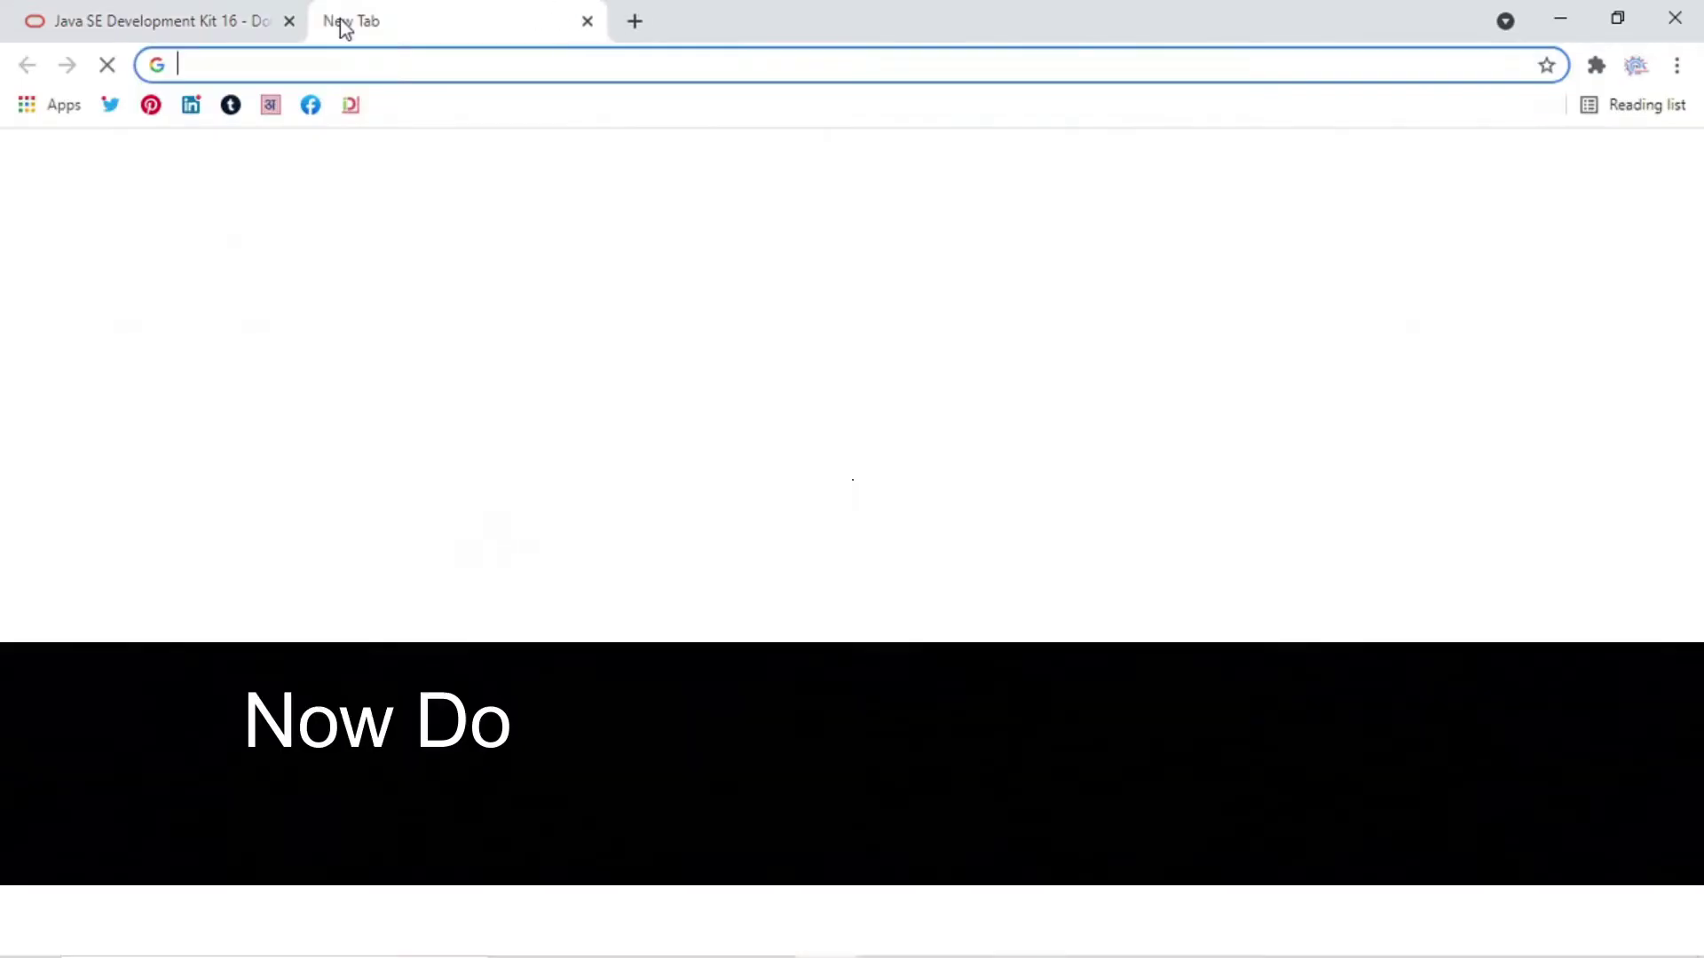
text(netbe)
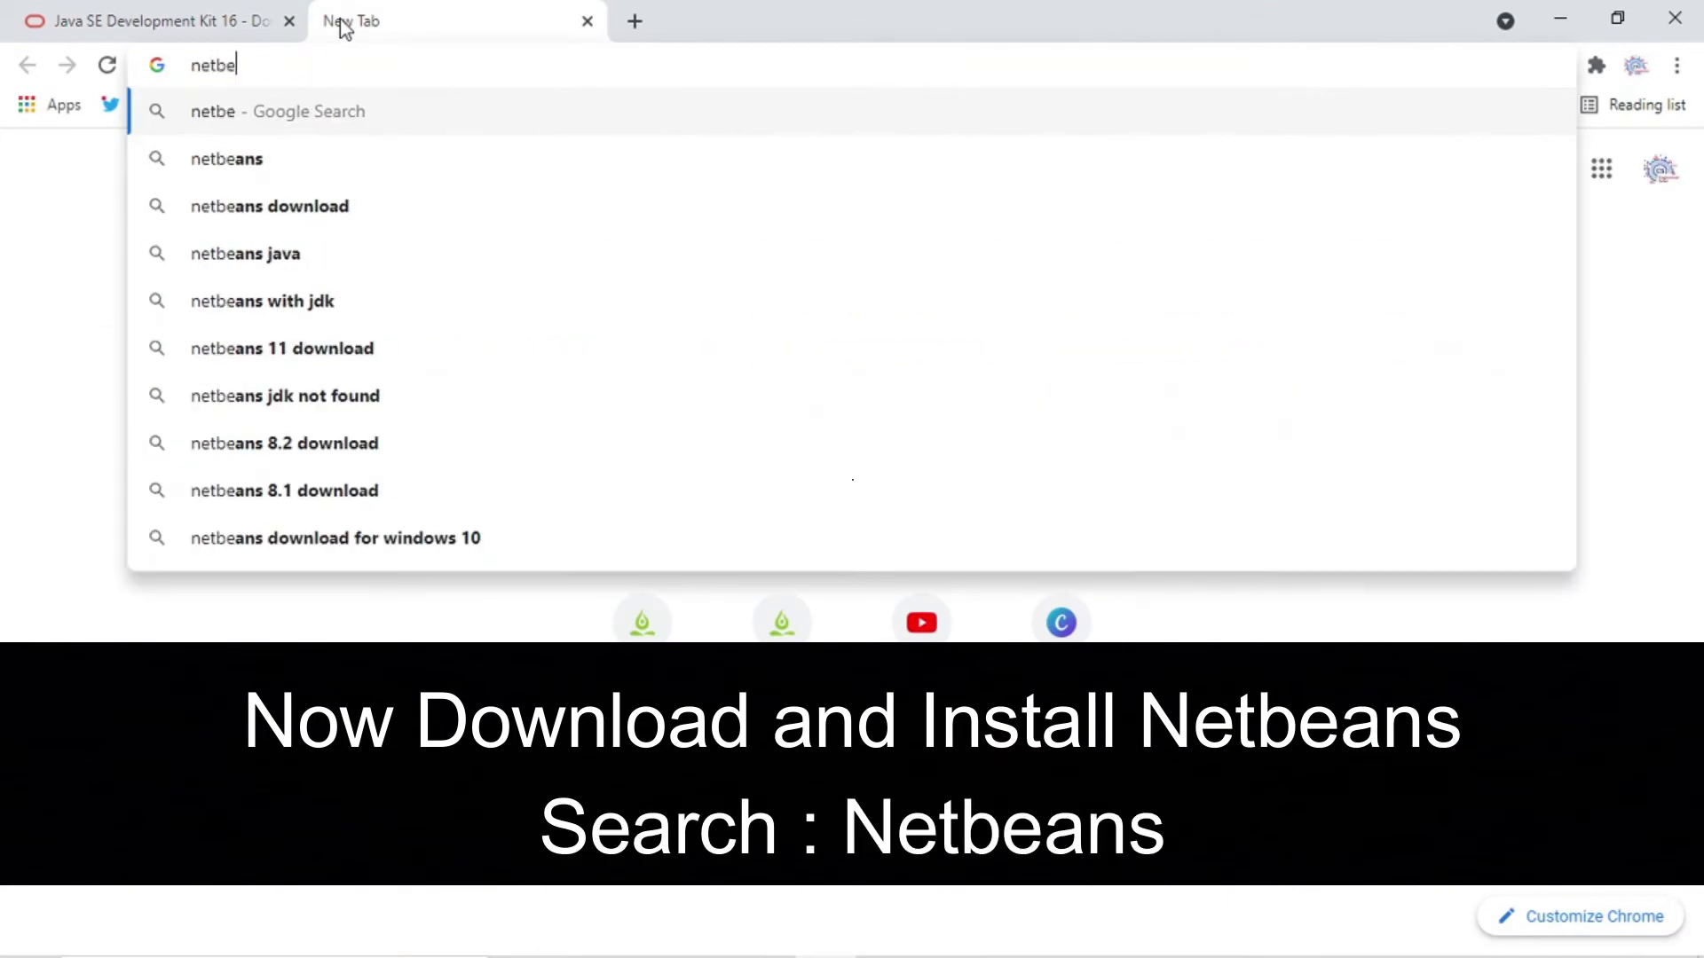
key(Down)
key(Return)
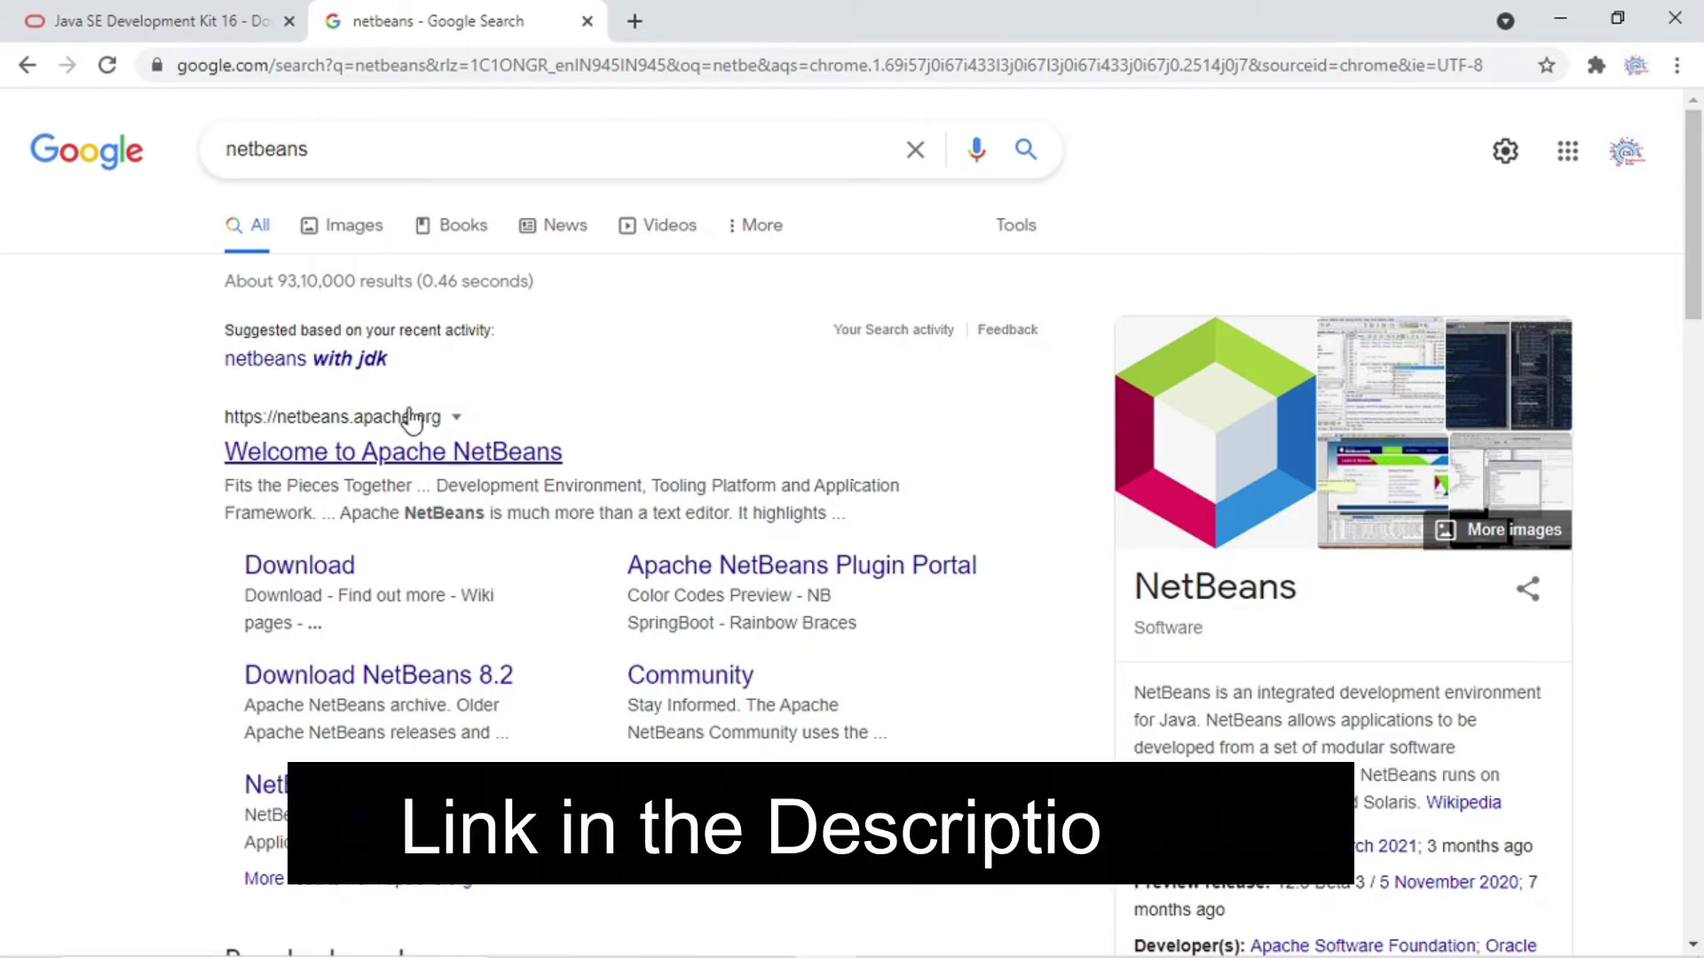
- Open the Apache NetBeans website from the search results and go to its release downloads page
scroll(189, 582, down, 6)
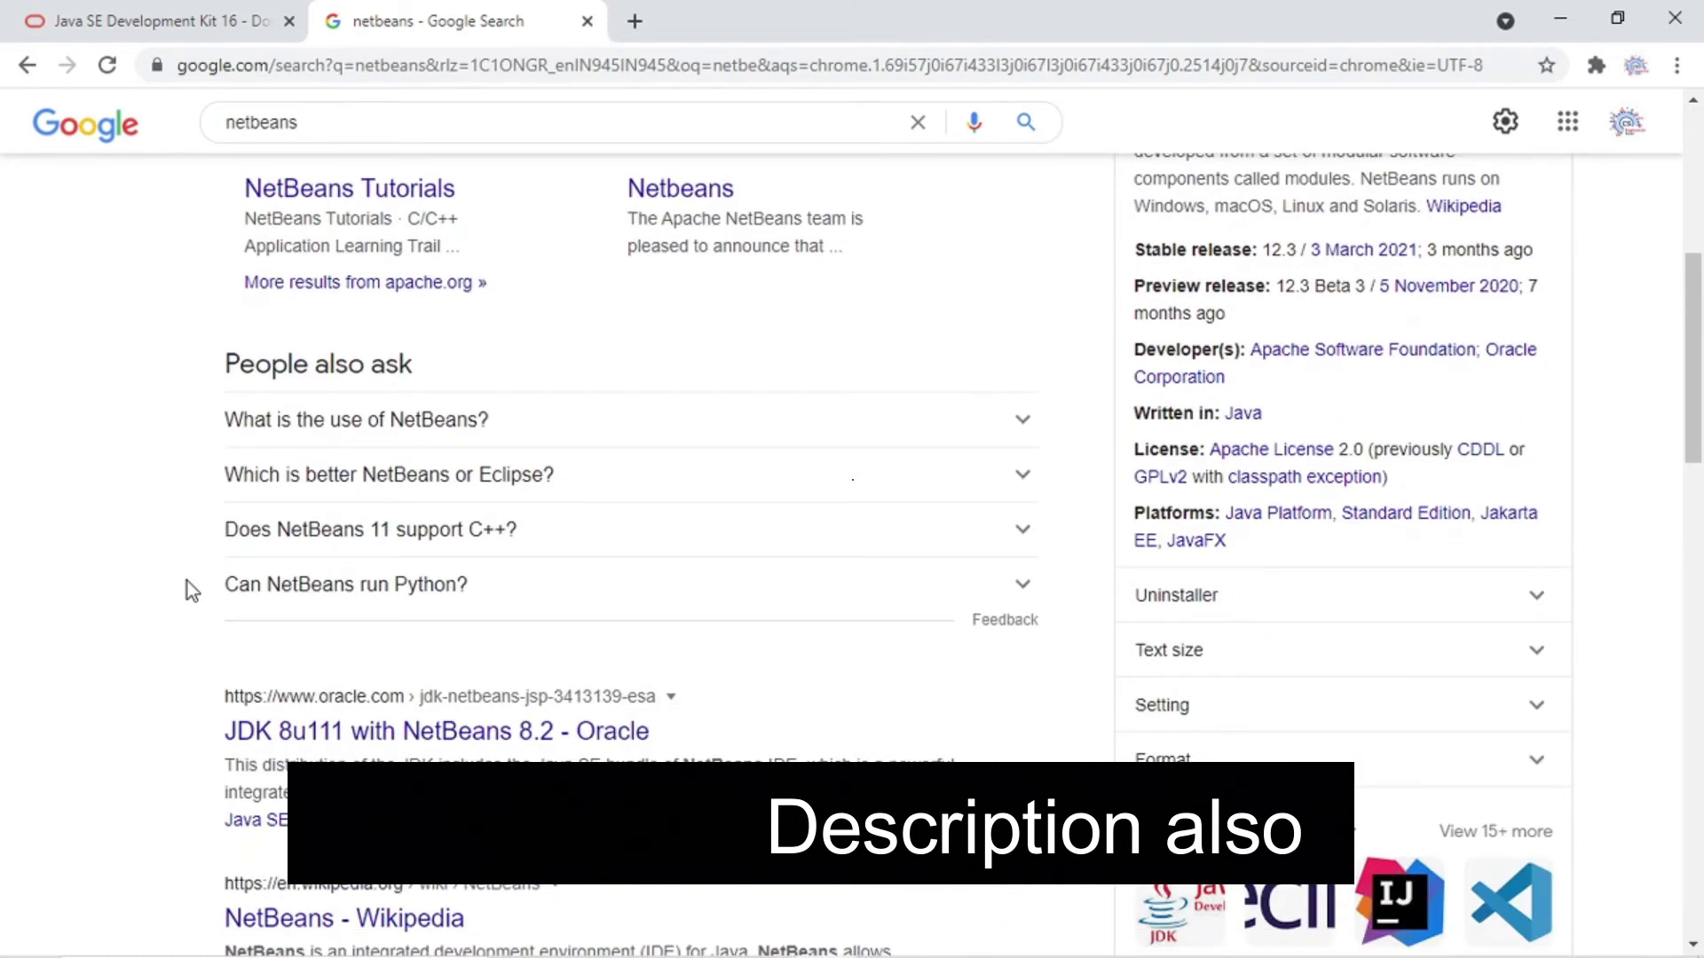
scroll(191, 577, up, 6)
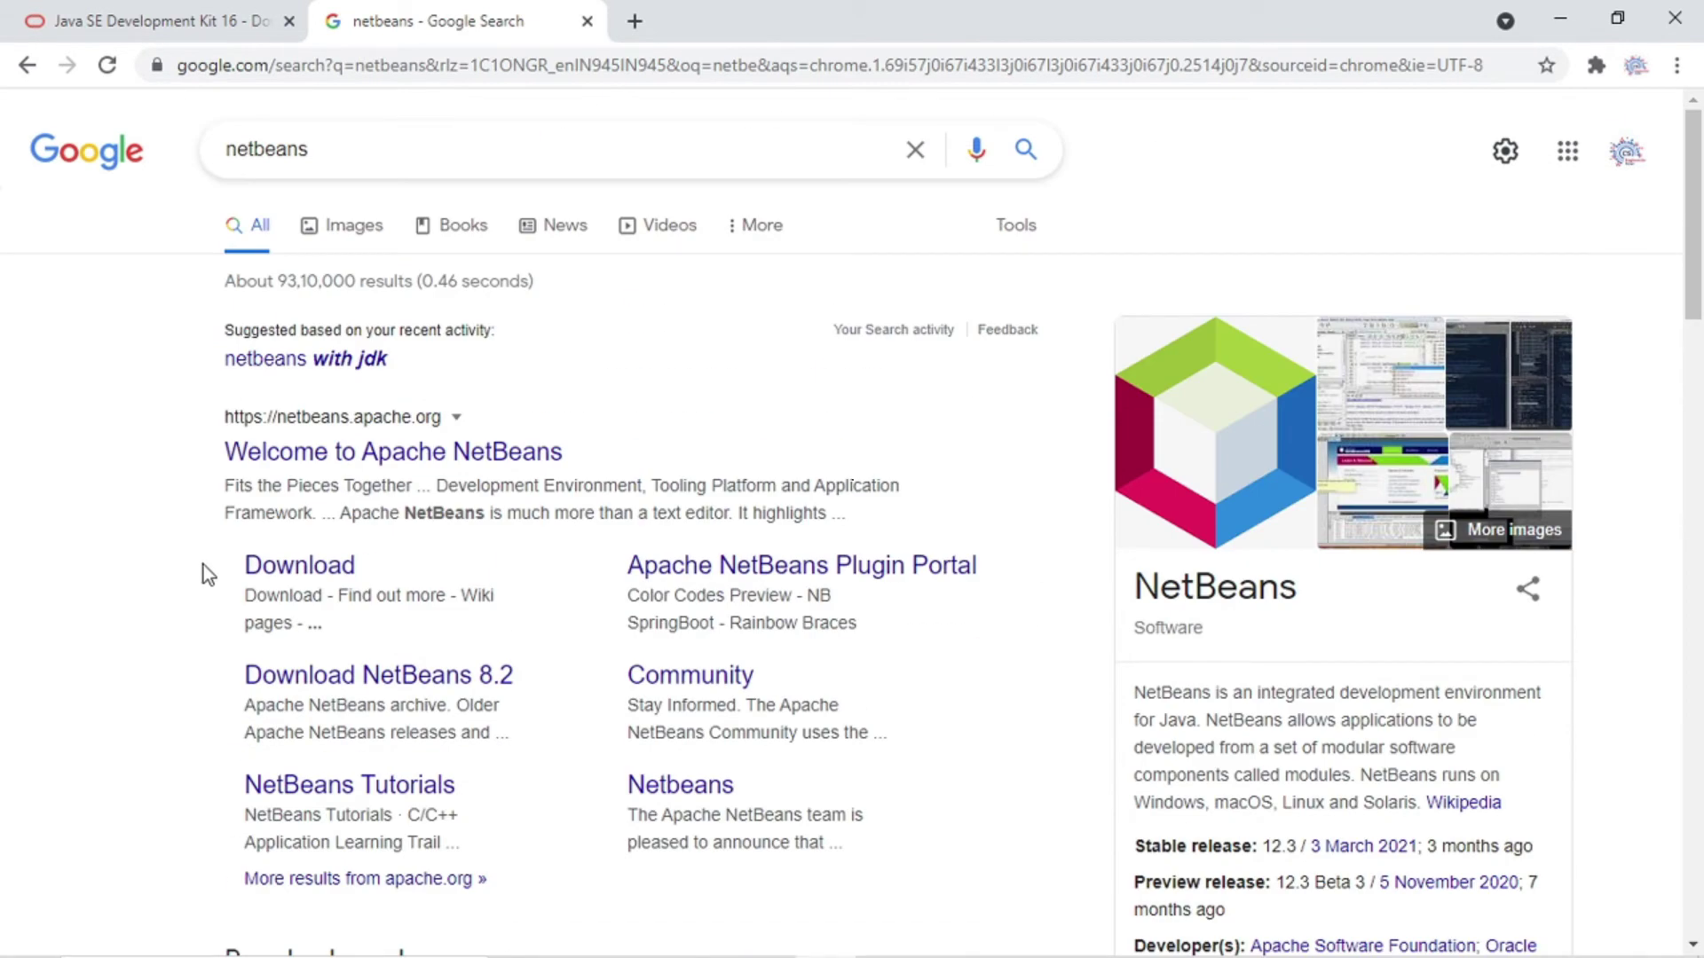
click(425, 452)
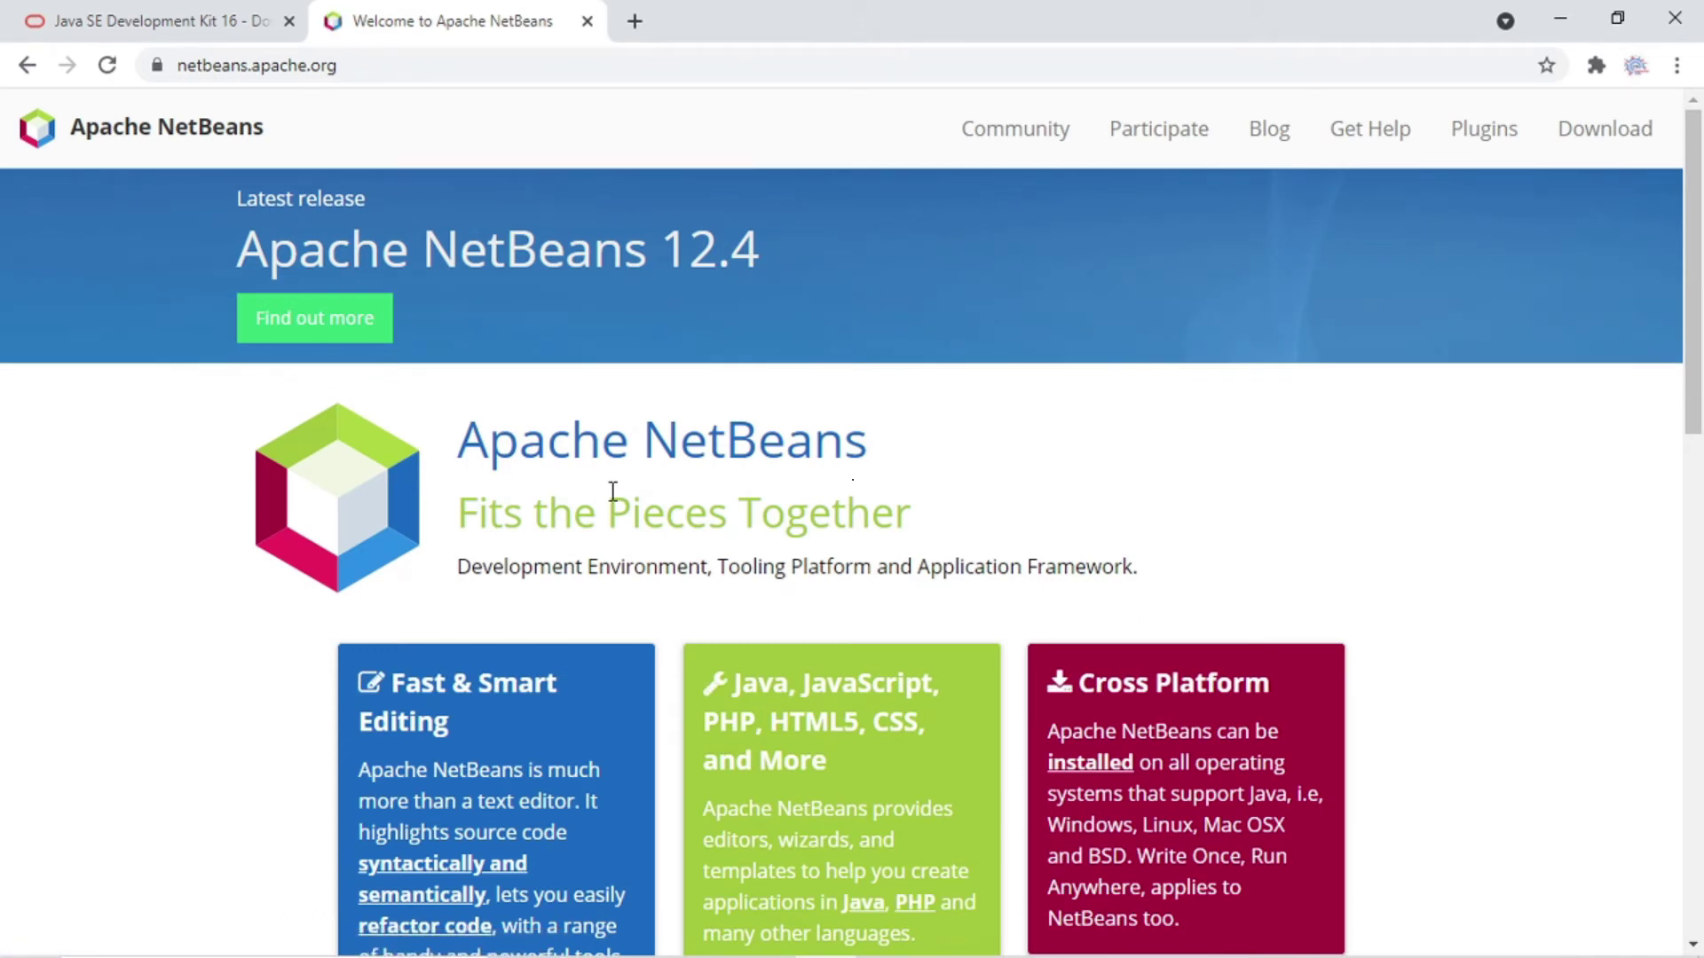
scroll(612, 492, down, 10)
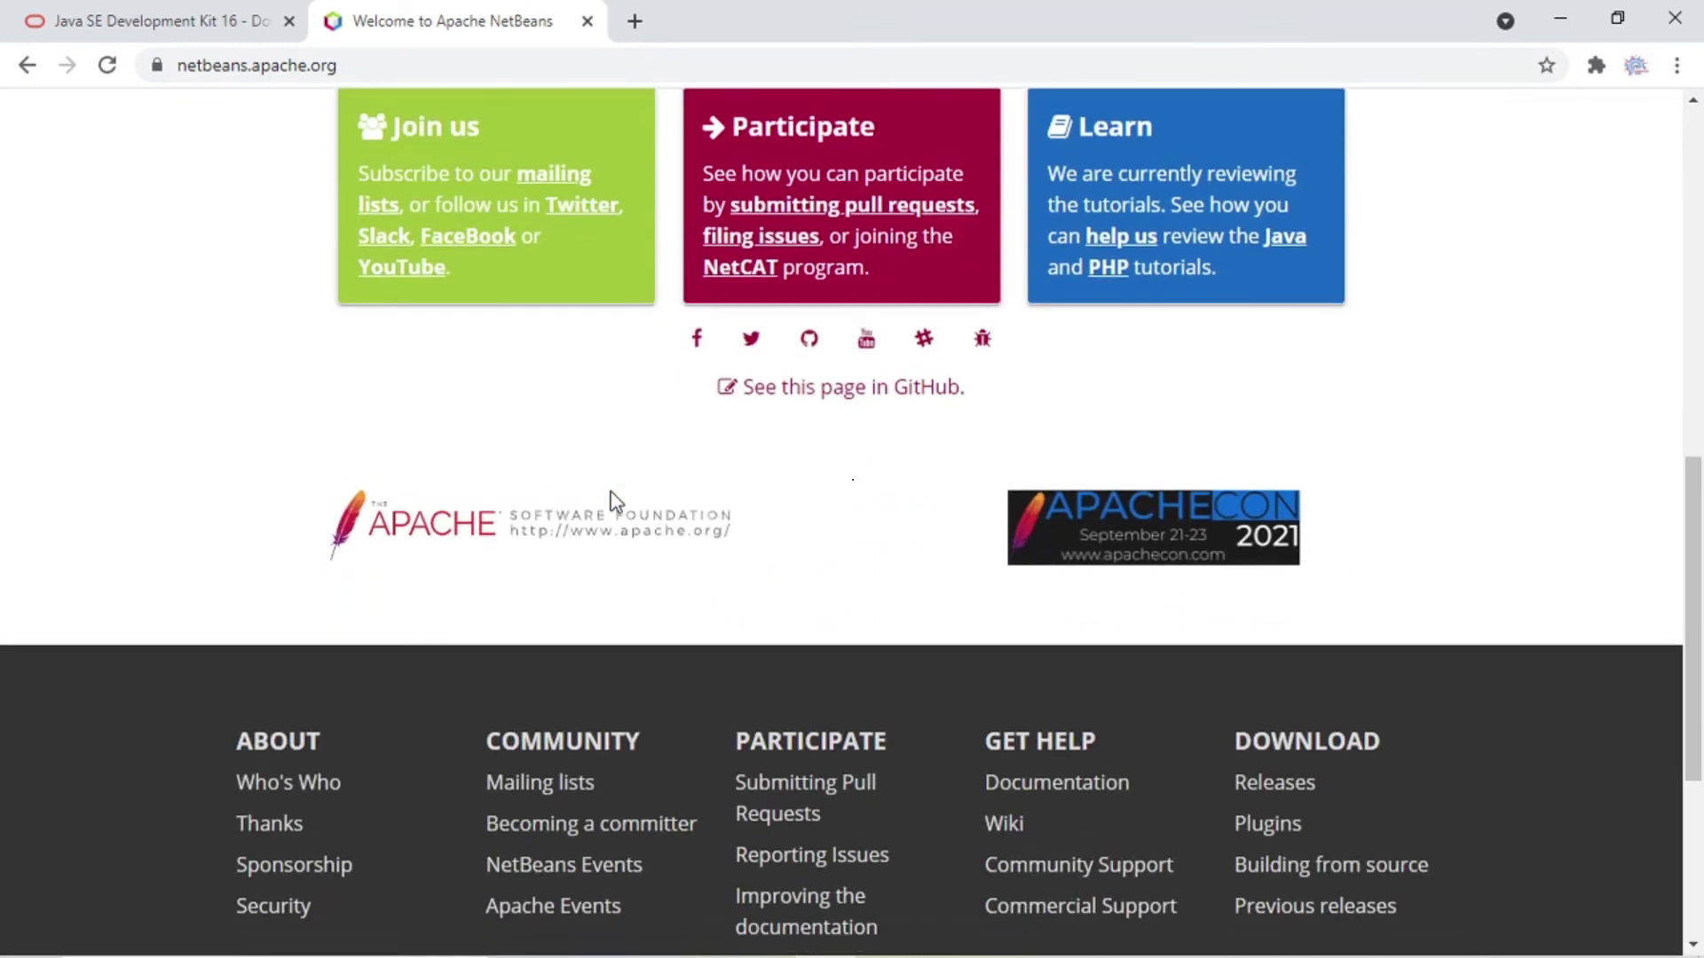
scroll(610, 497, up, 10)
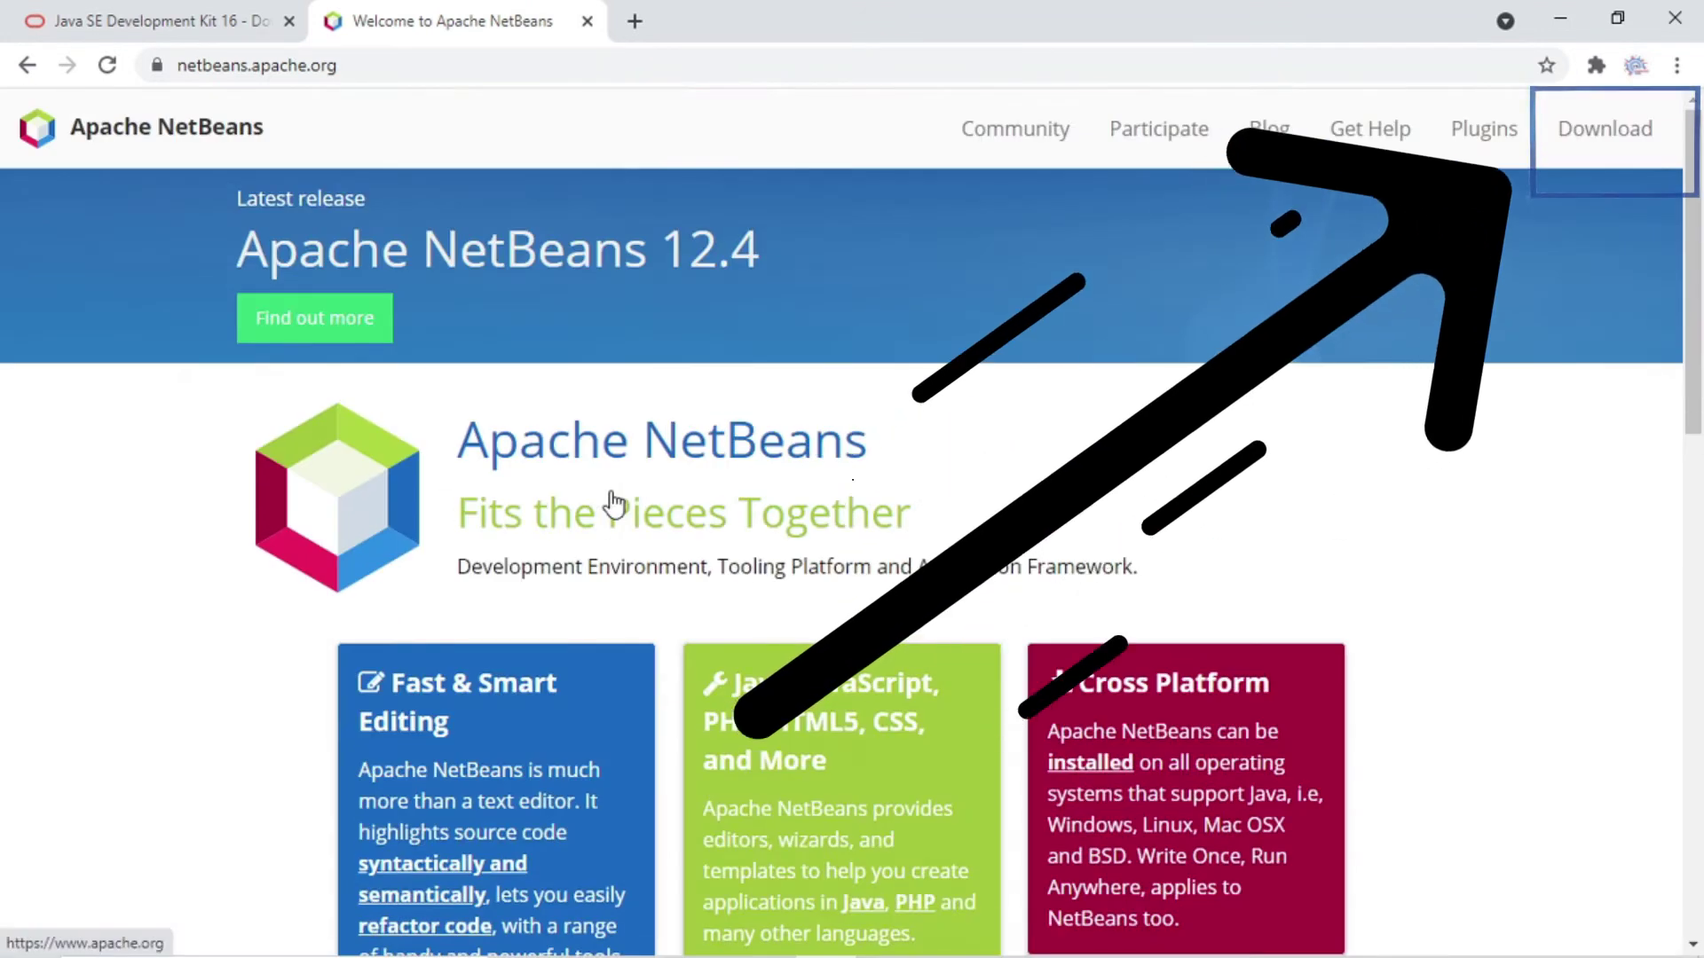
click(1593, 142)
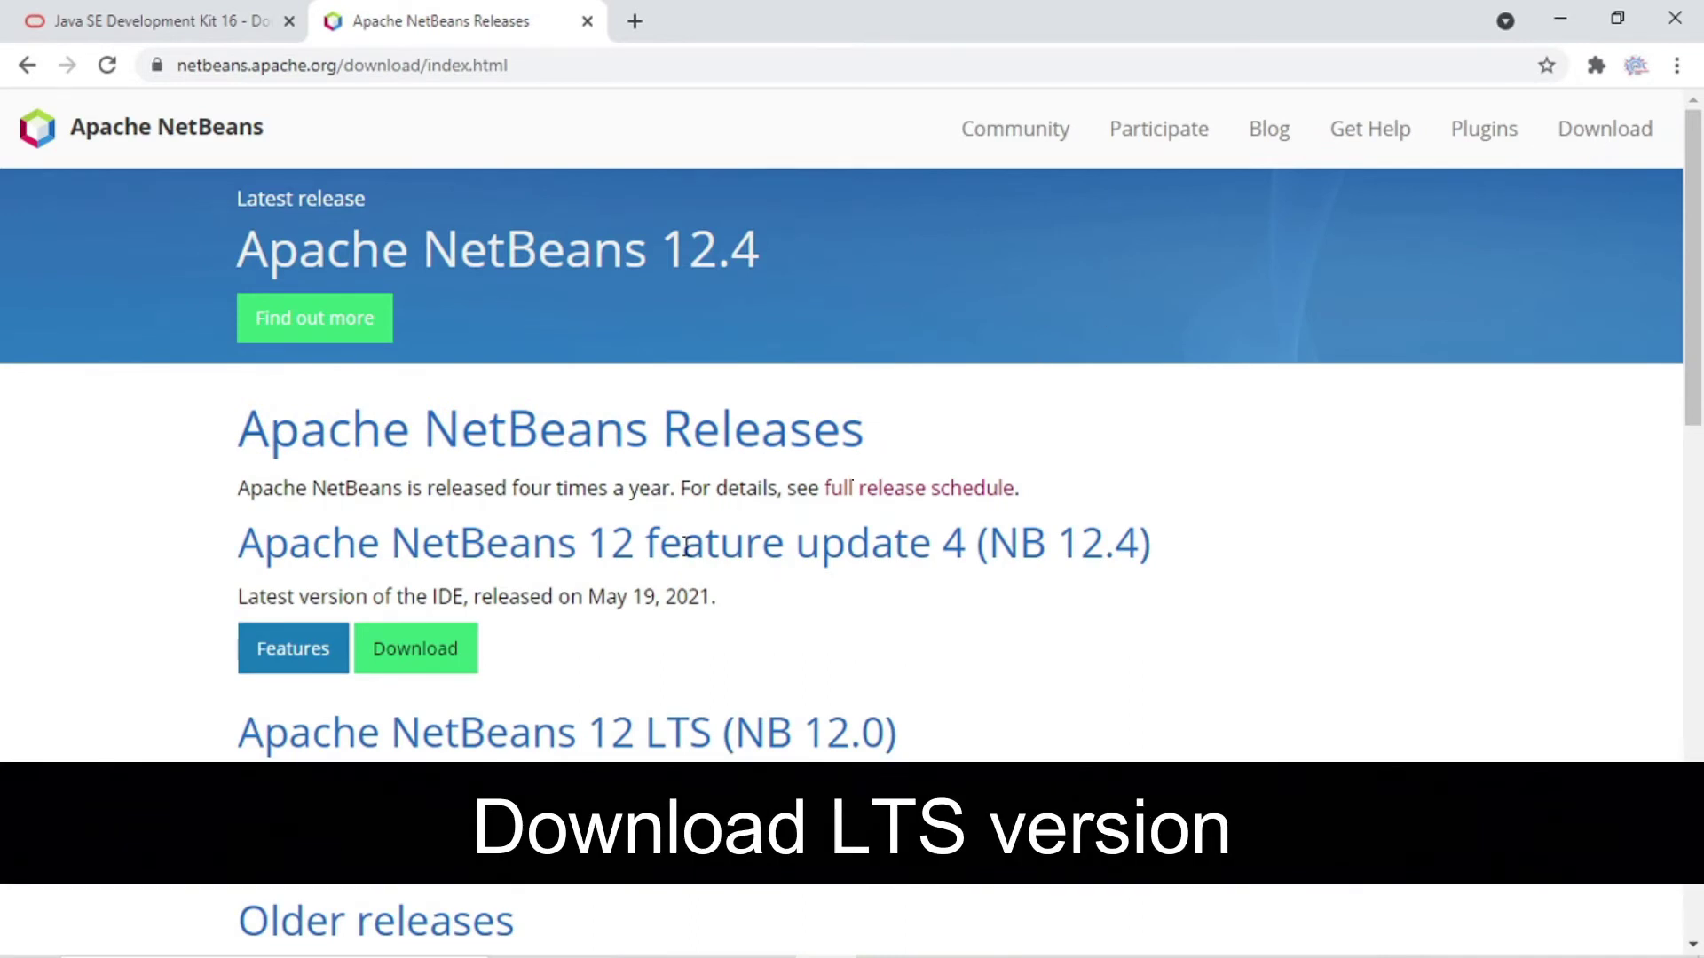
scroll(689, 546, down, 1)
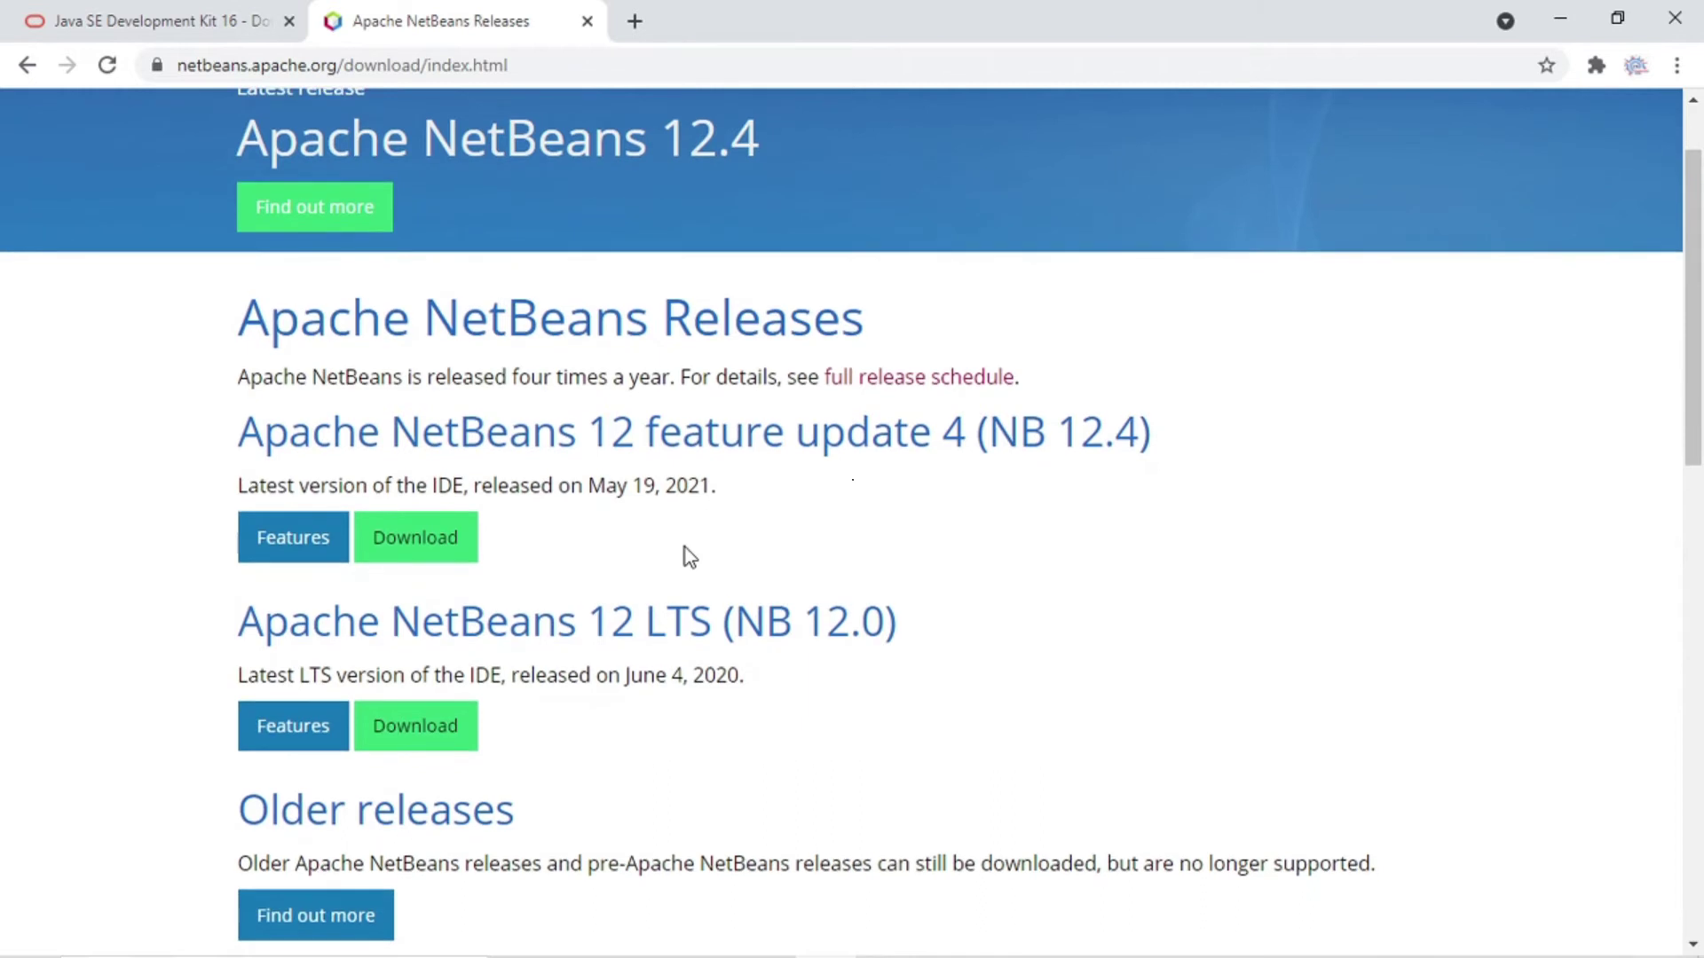
- Download netbeans-12.0-bin.zip for the Apache NetBeans 12 LTS (NB 12.0) release from the suggested Apache mirror
scroll(685, 547, down, 3)
scroll(675, 432, up, 4)
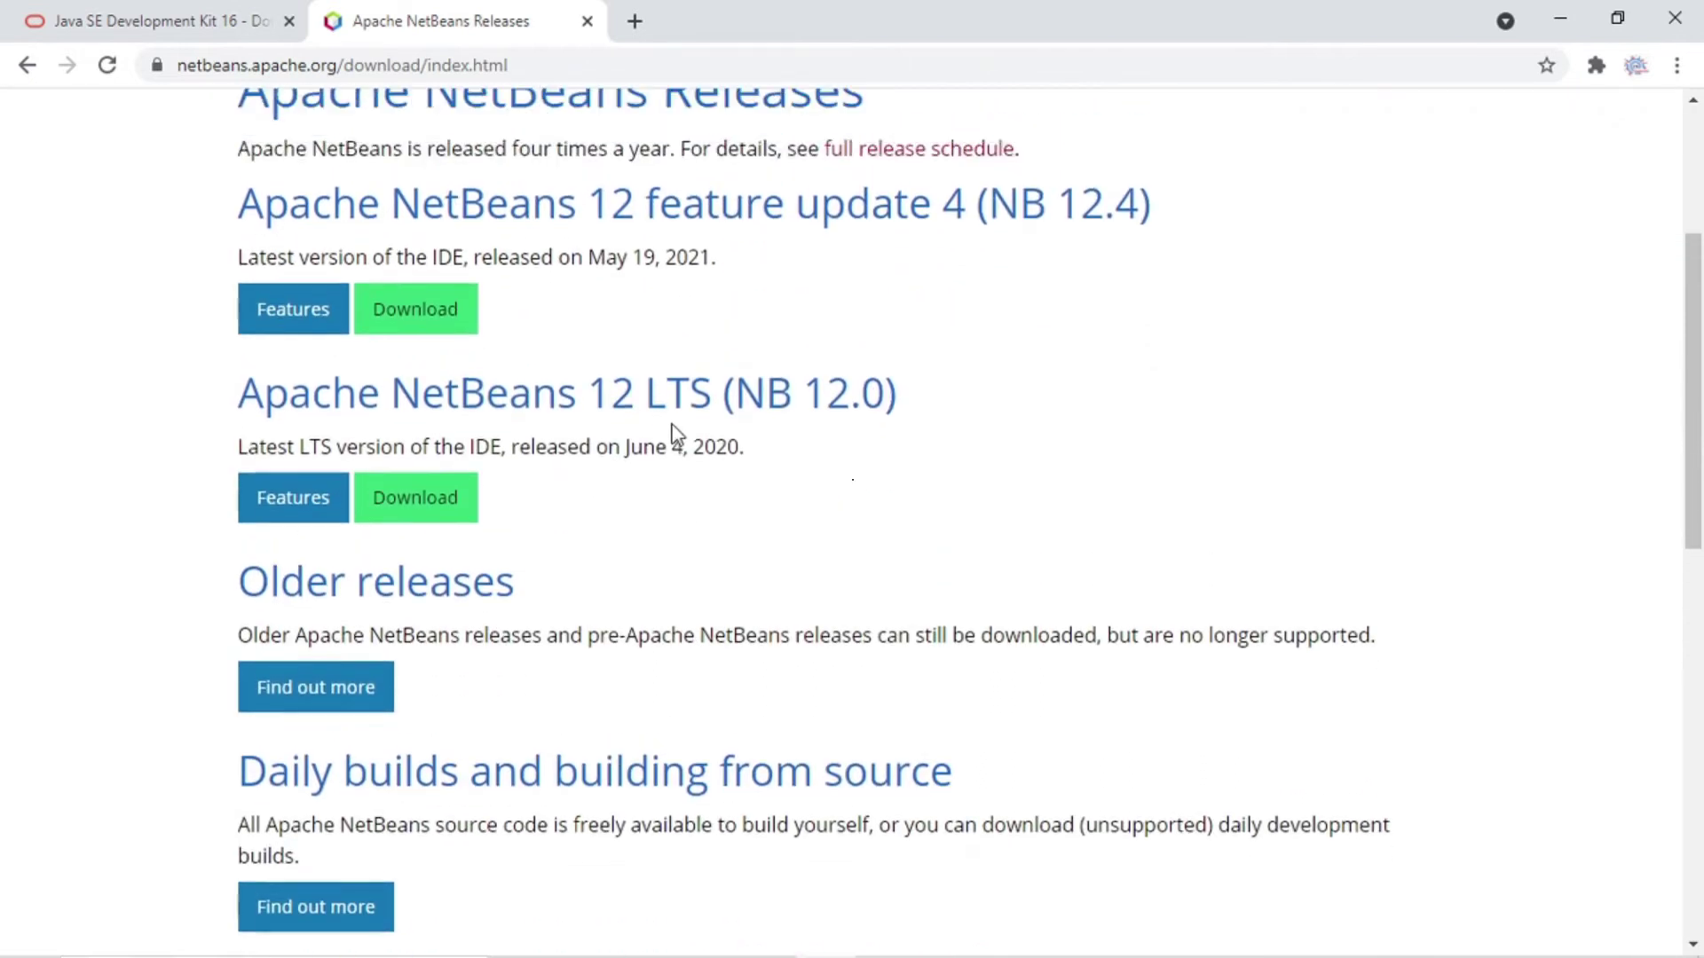
scroll(628, 582, down, 2)
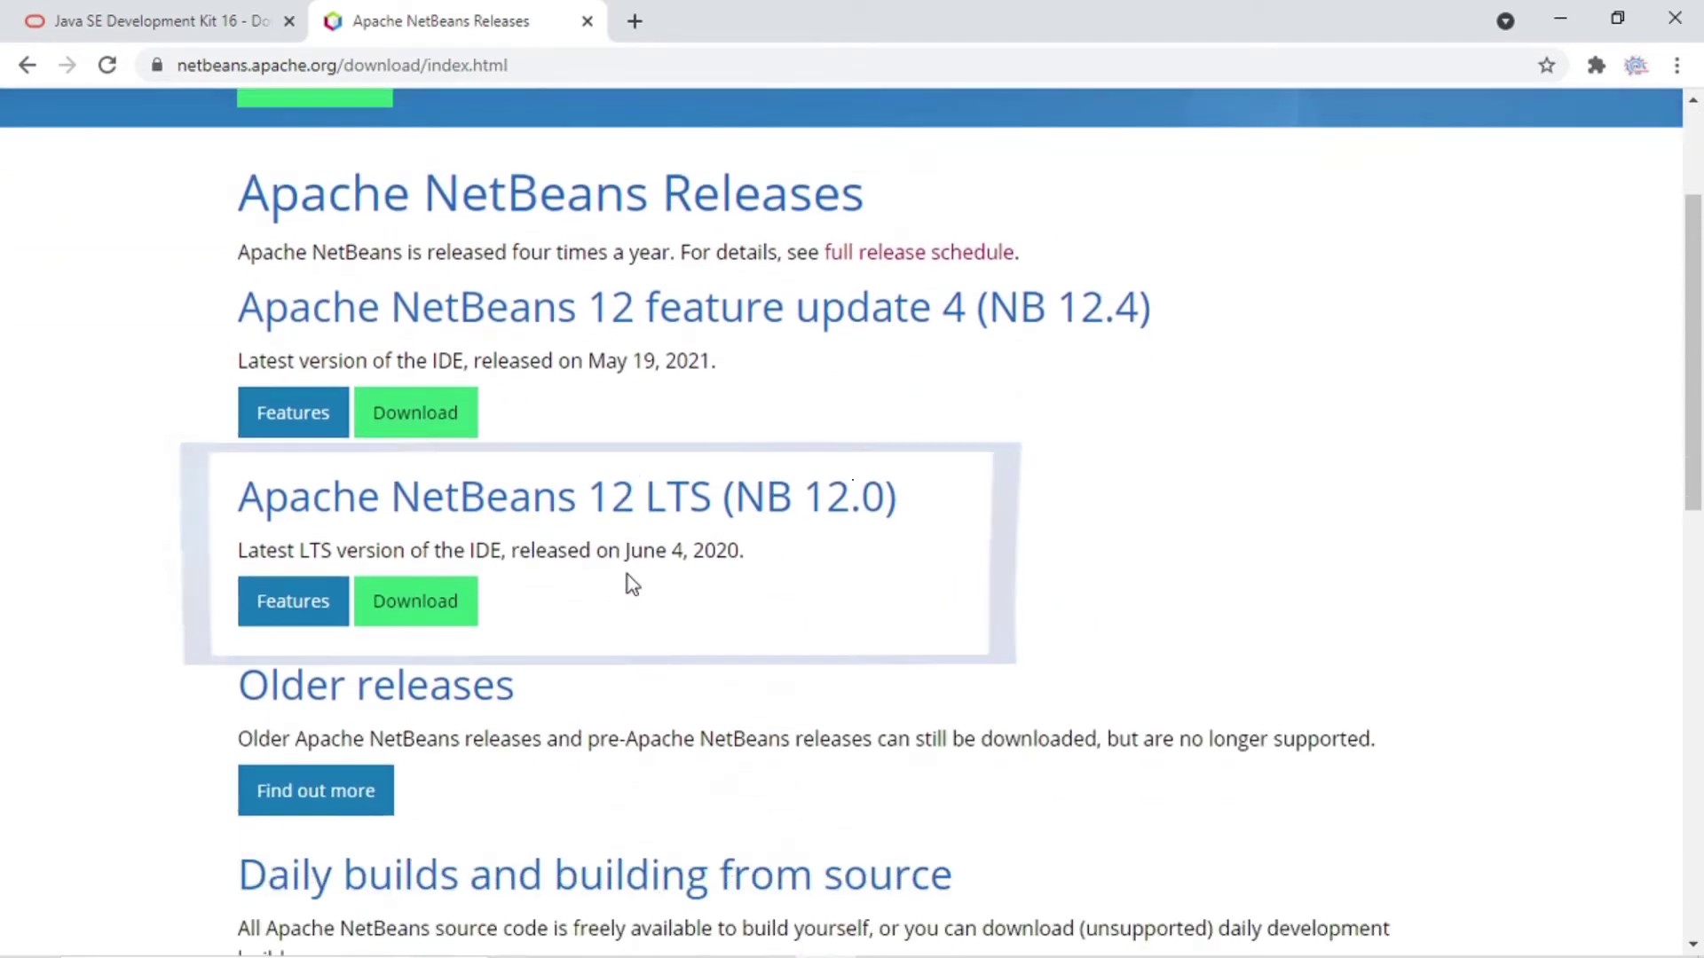
click(417, 603)
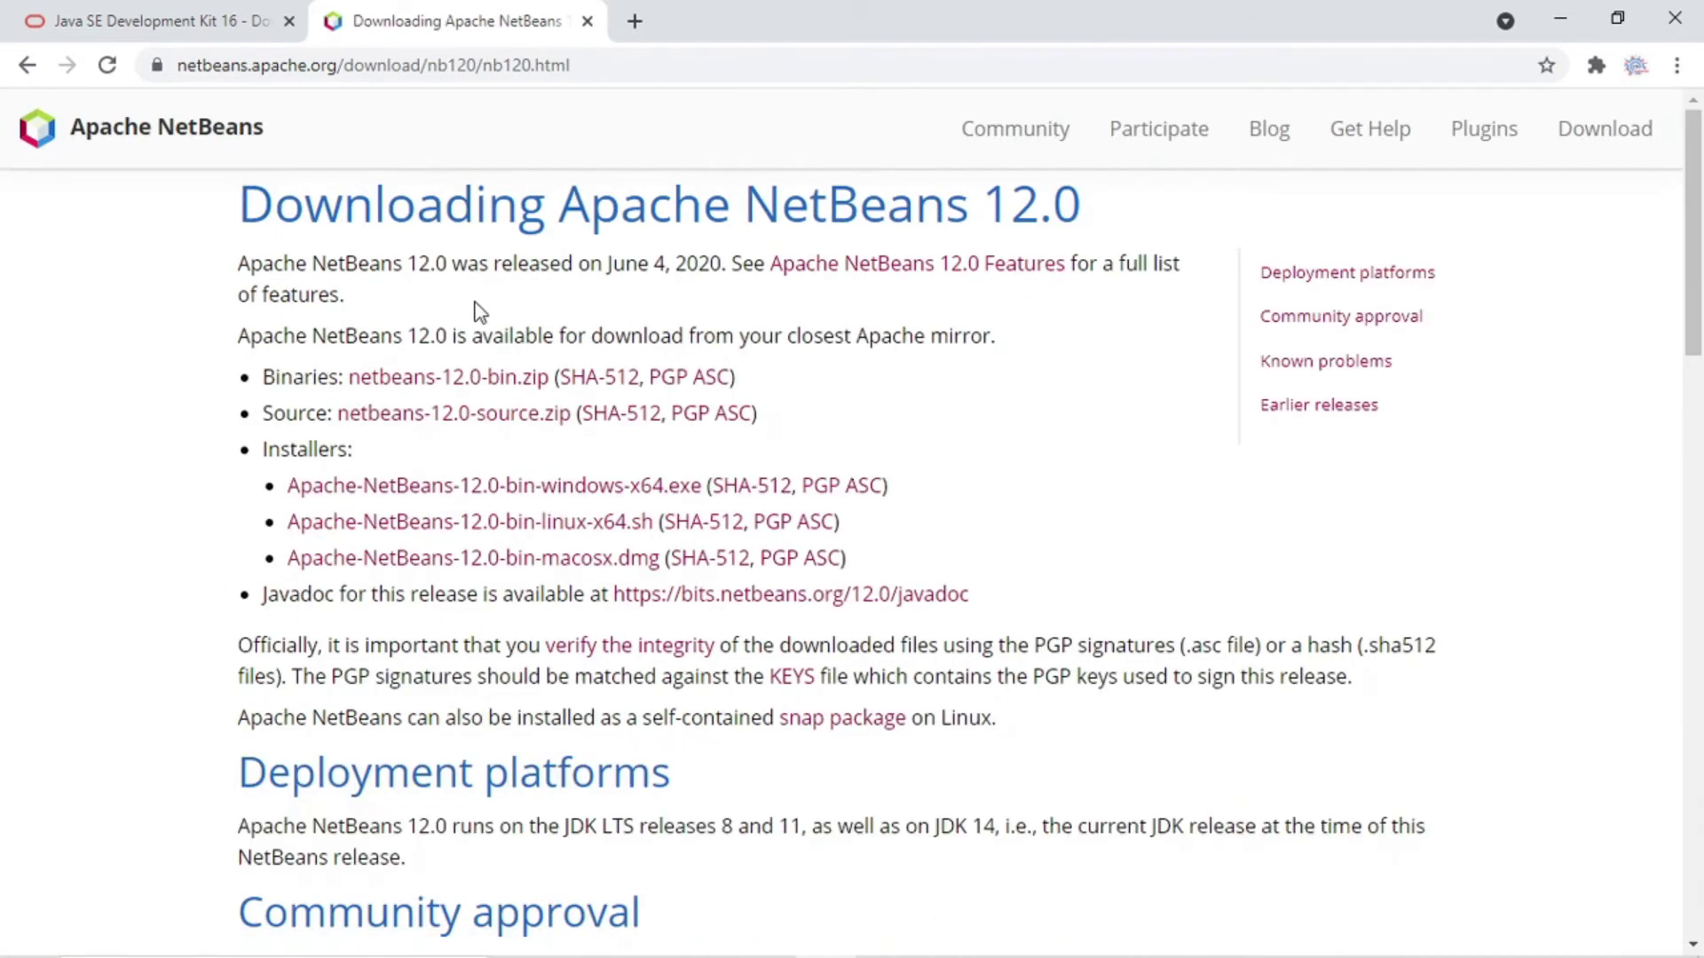
click(468, 385)
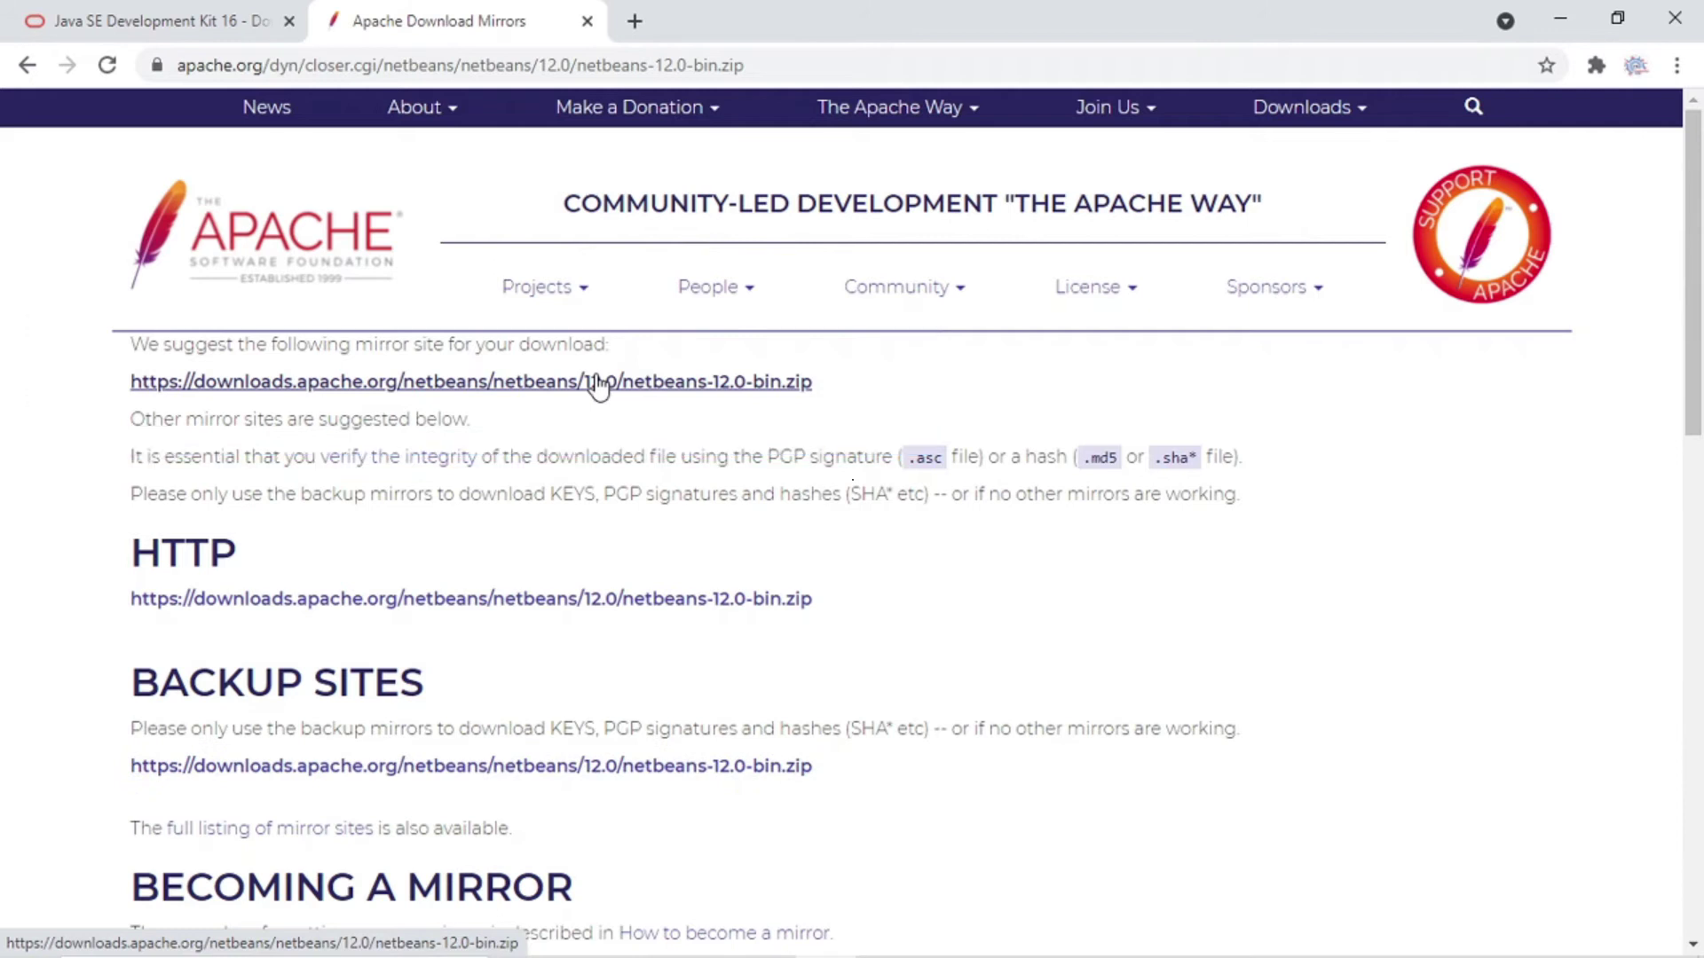
click(599, 384)
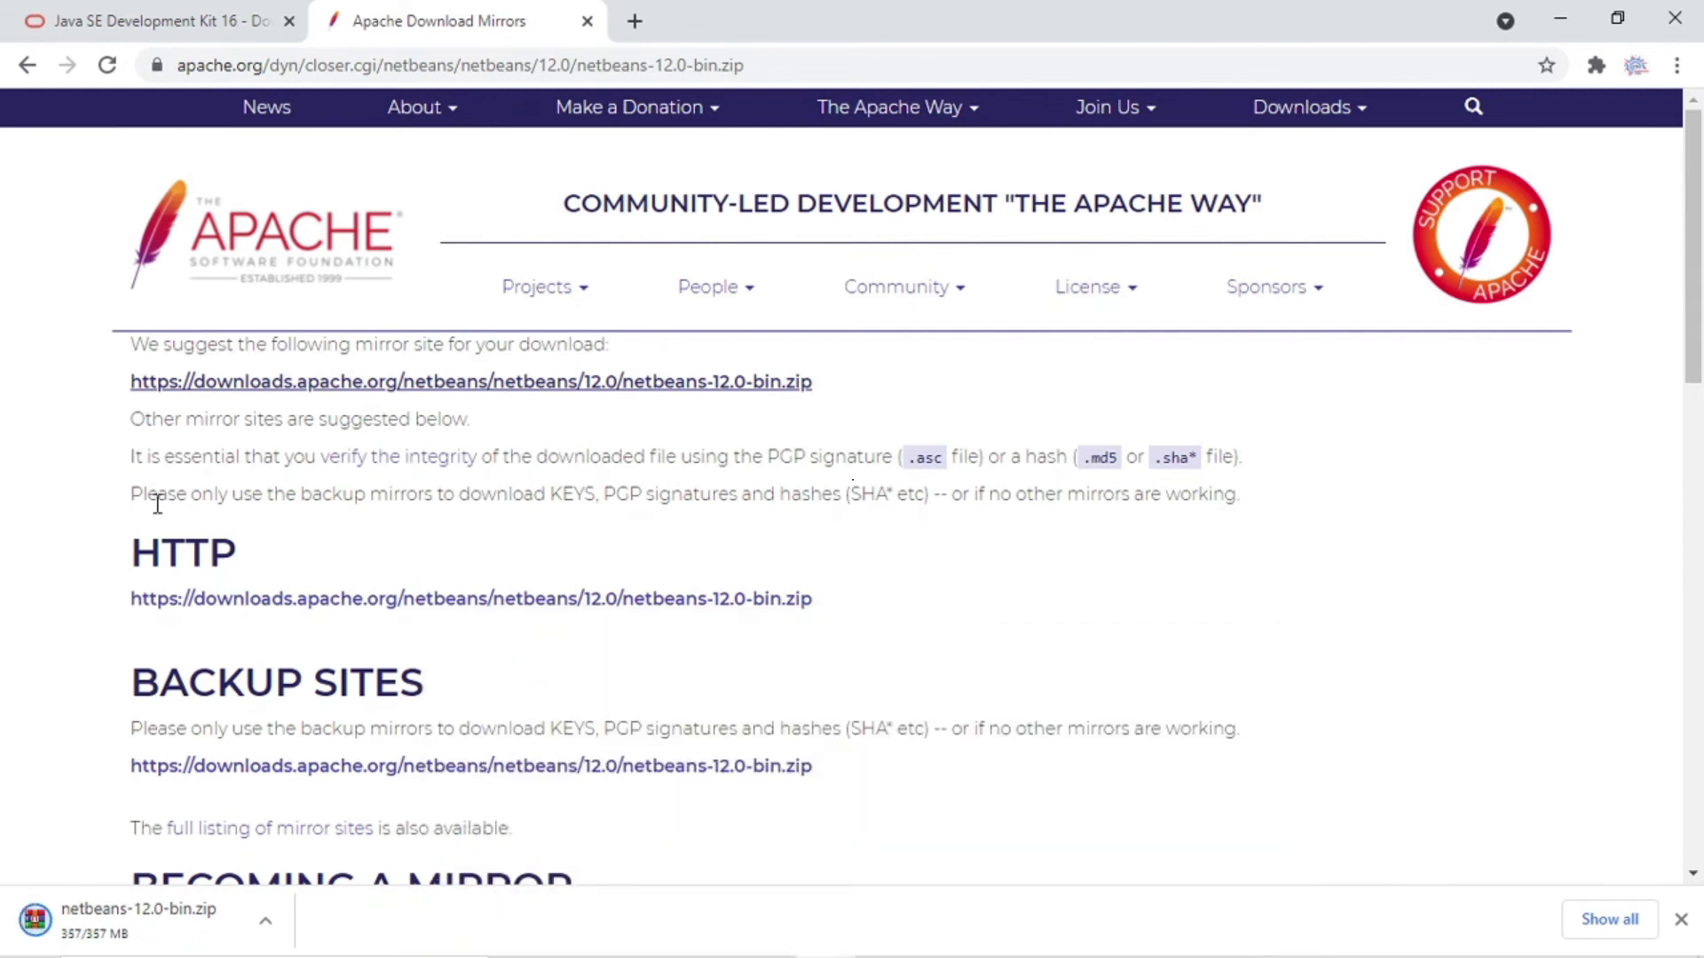
- Show the downloaded netbeans-12.0-bin.zip in its folder and extract it with WinRAR to a netbeans-12.0-bin folder in Downloads
click(267, 919)
click(401, 845)
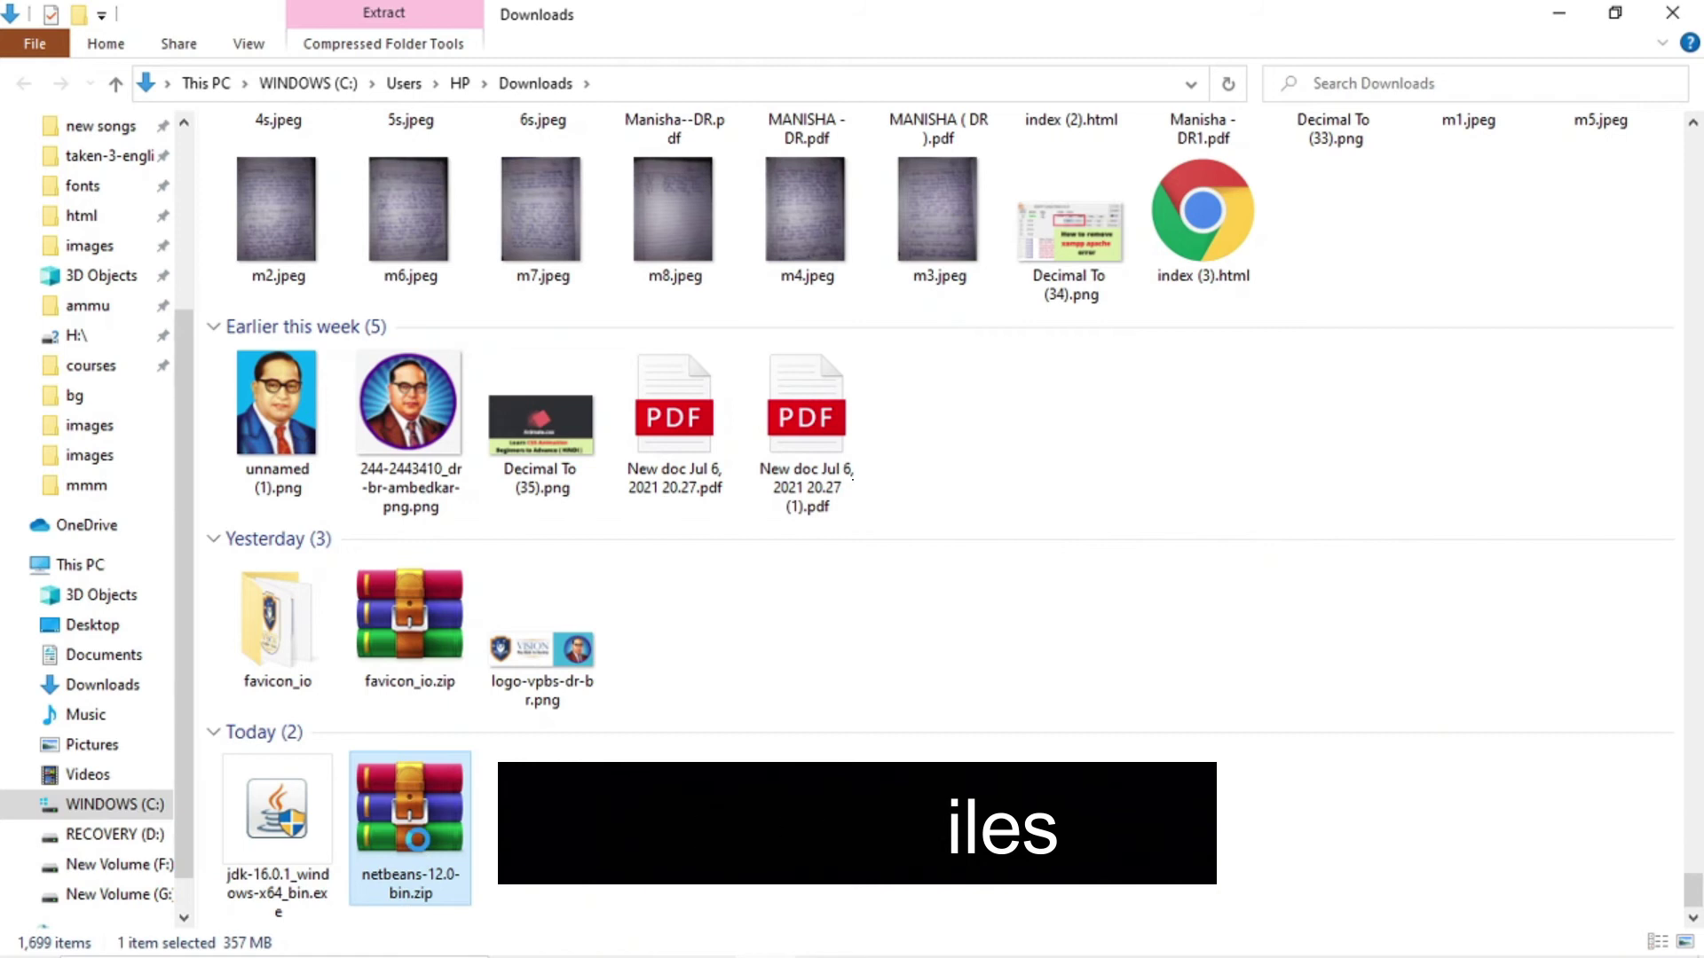
right_click(423, 850)
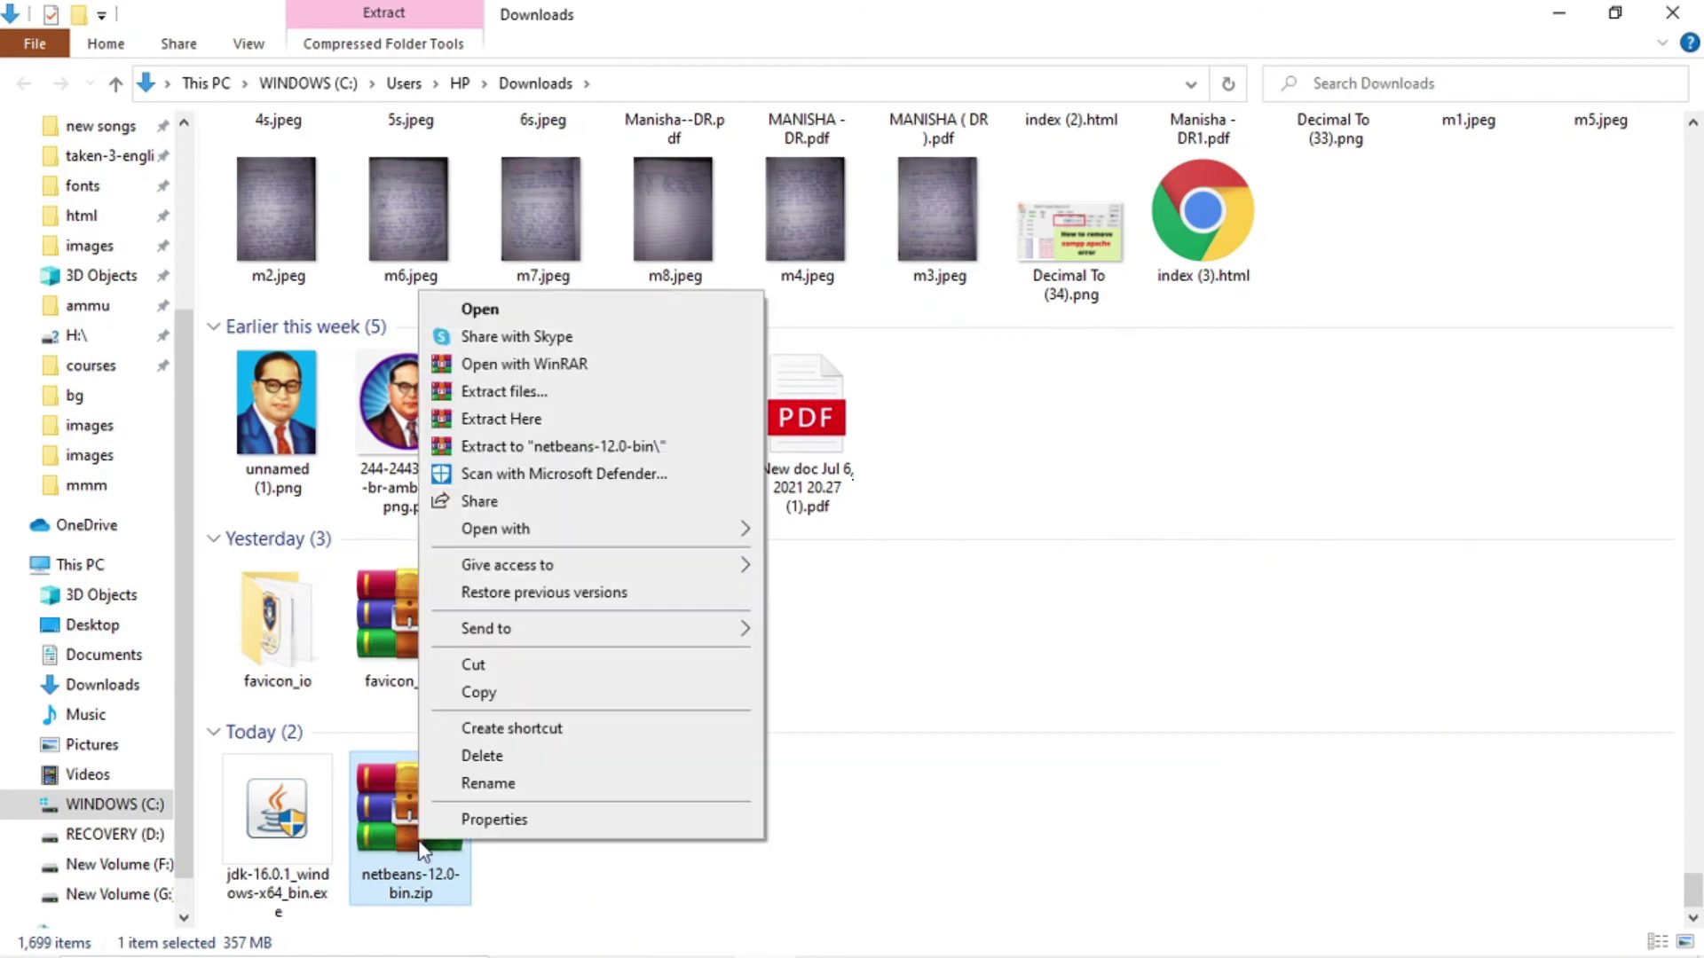
click(603, 392)
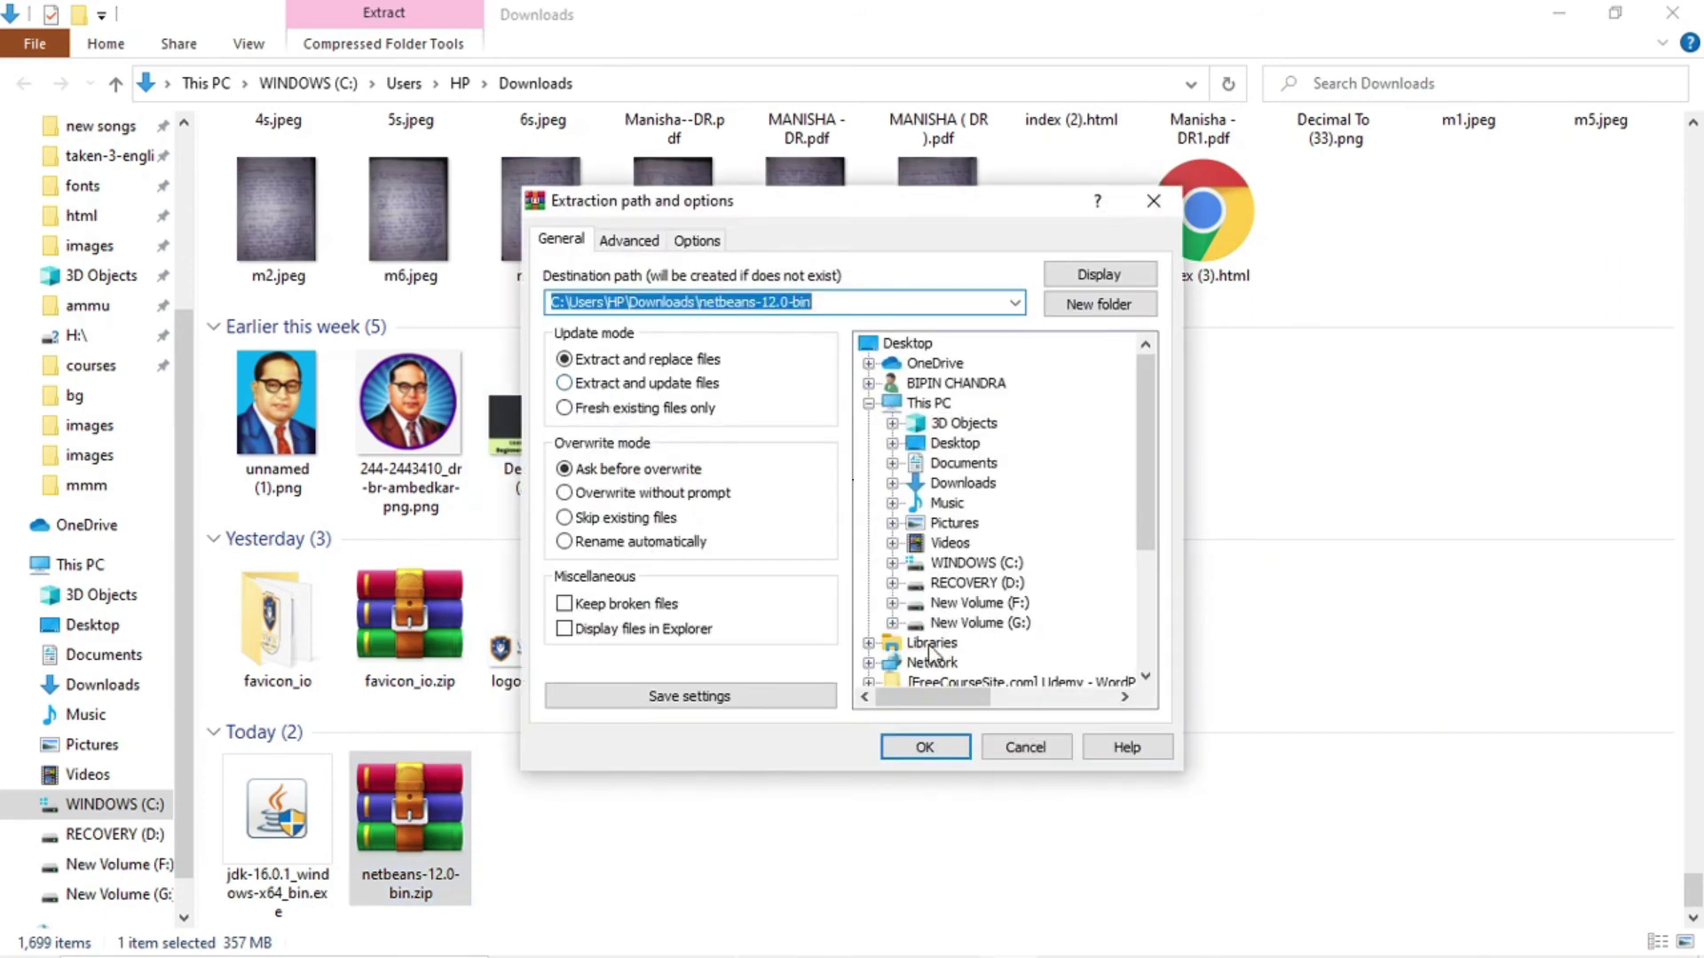
click(926, 755)
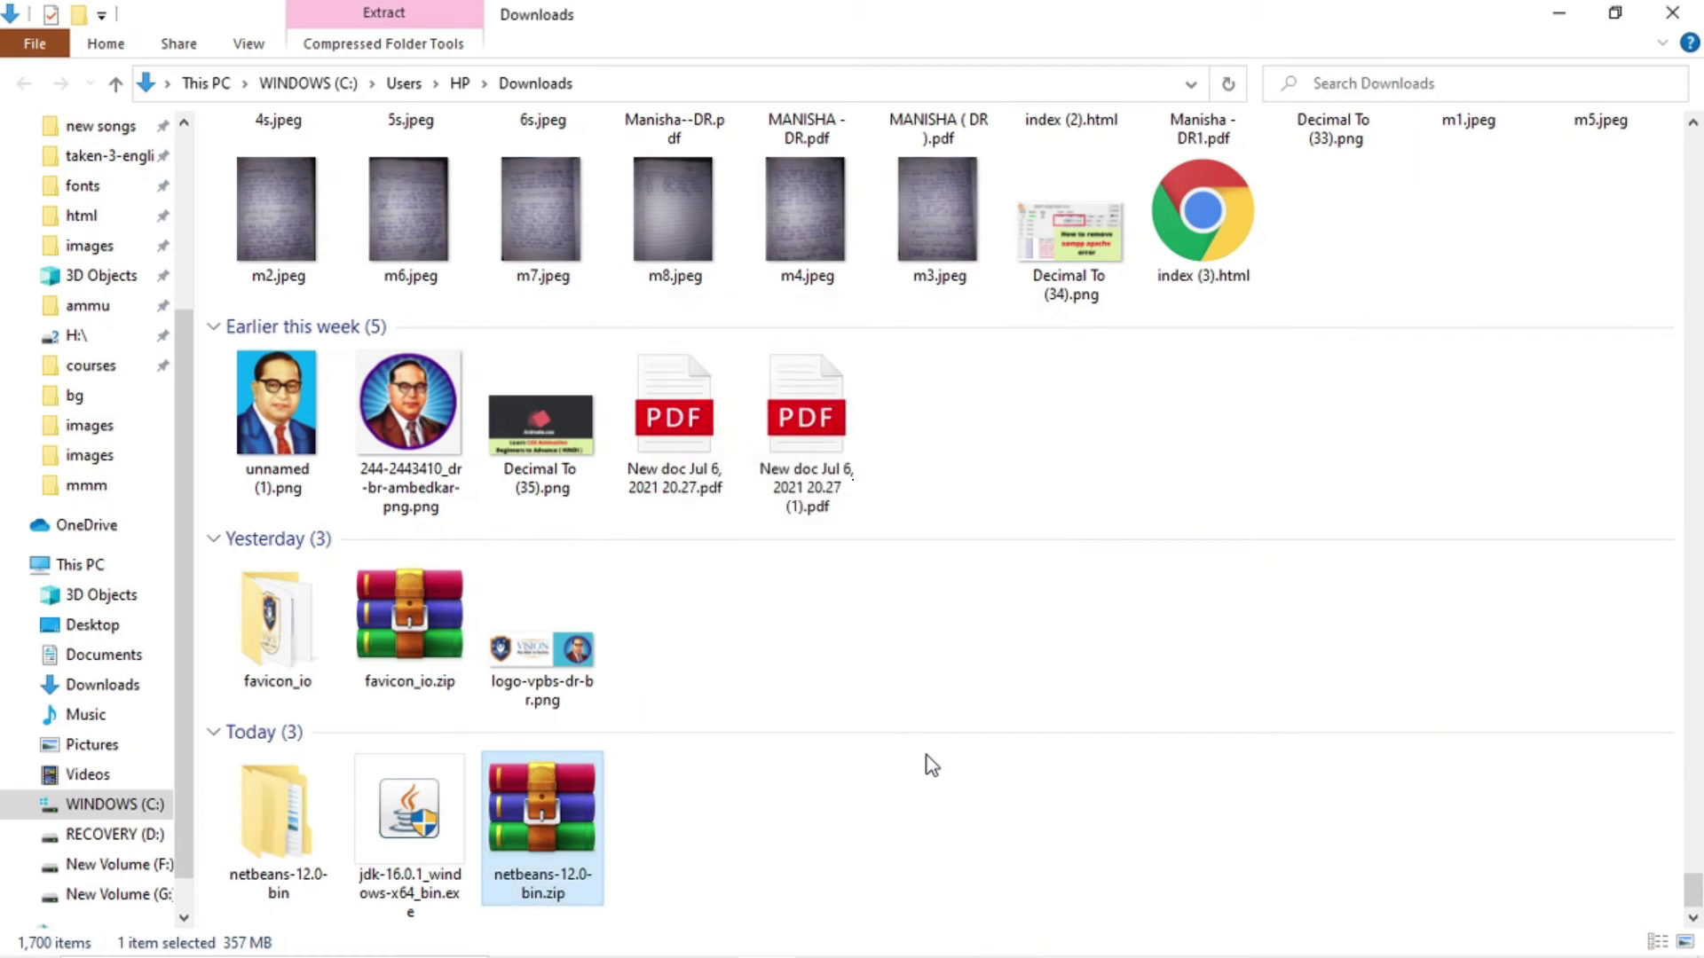
- Look at the extracted files in the netbeans folder inside netbeans-12.0-bin, and return to Downloads
double_click(289, 854)
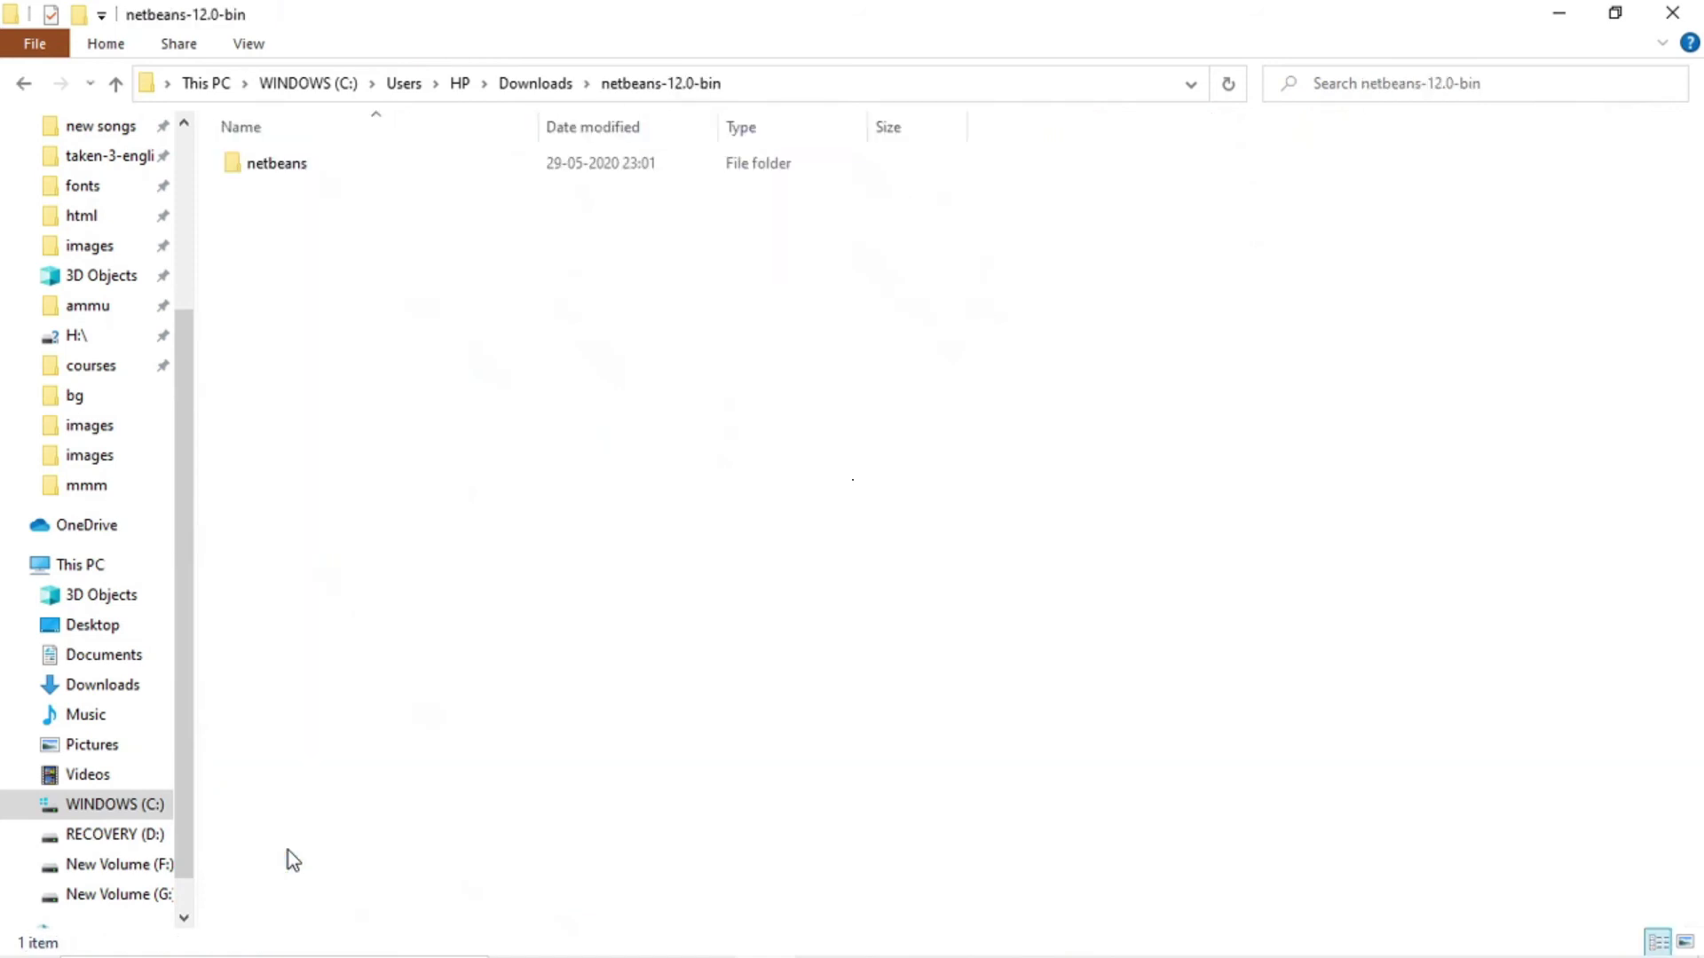
click(413, 169)
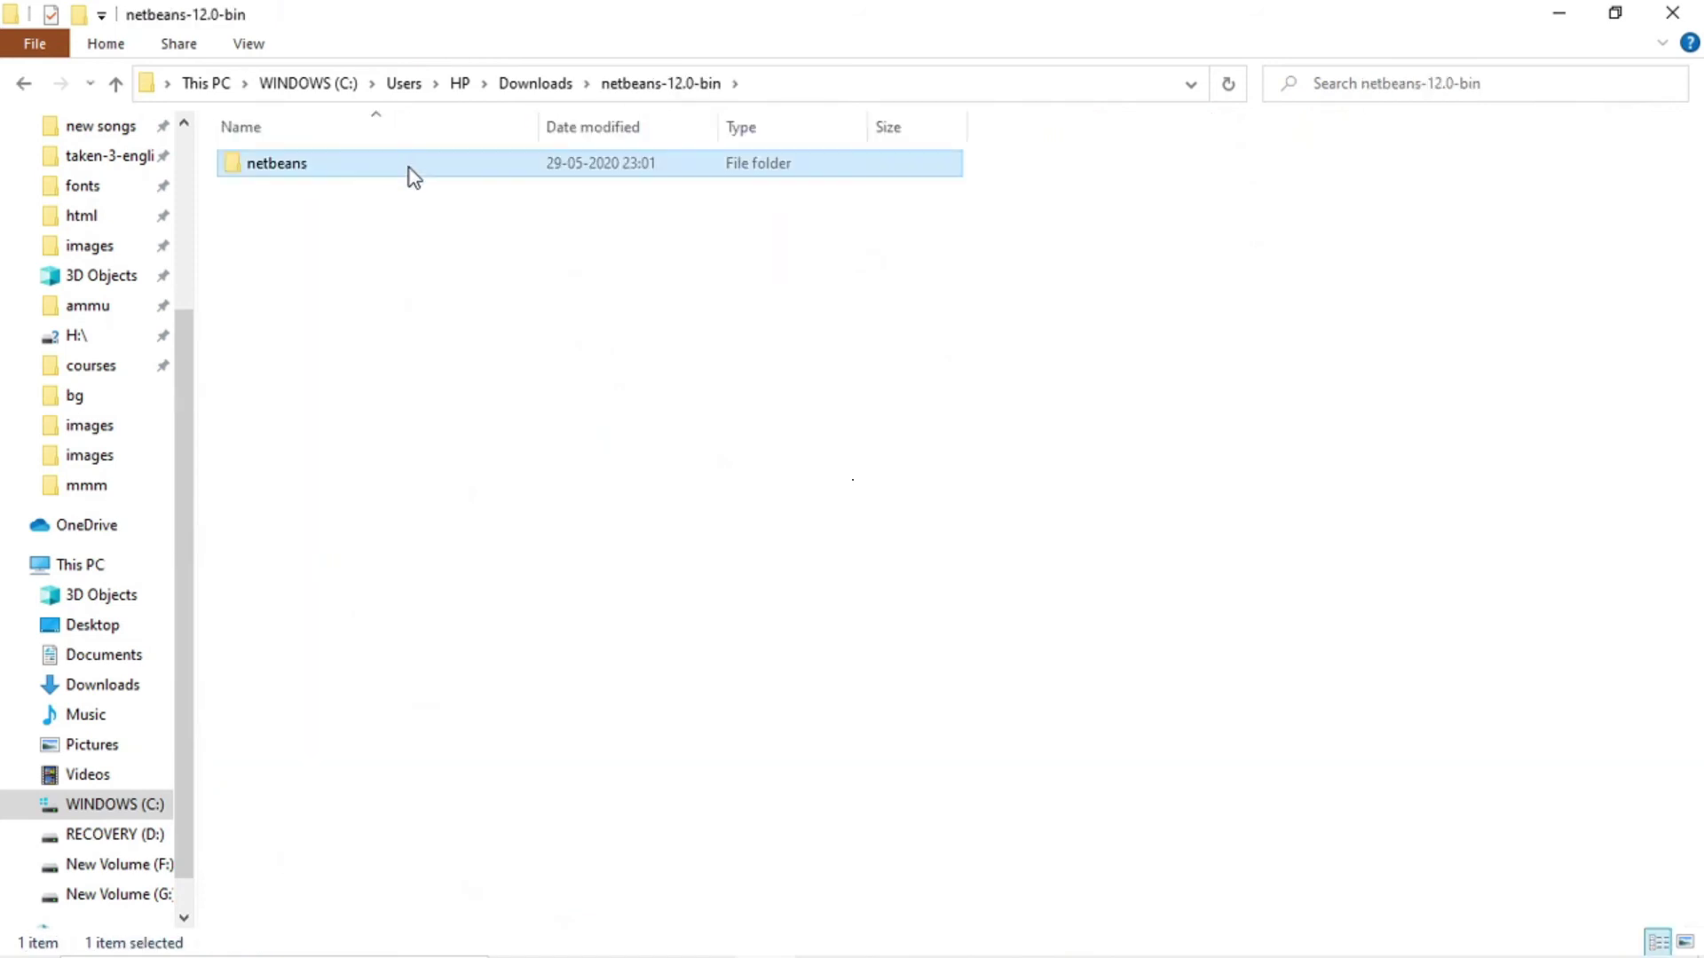
double_click(408, 168)
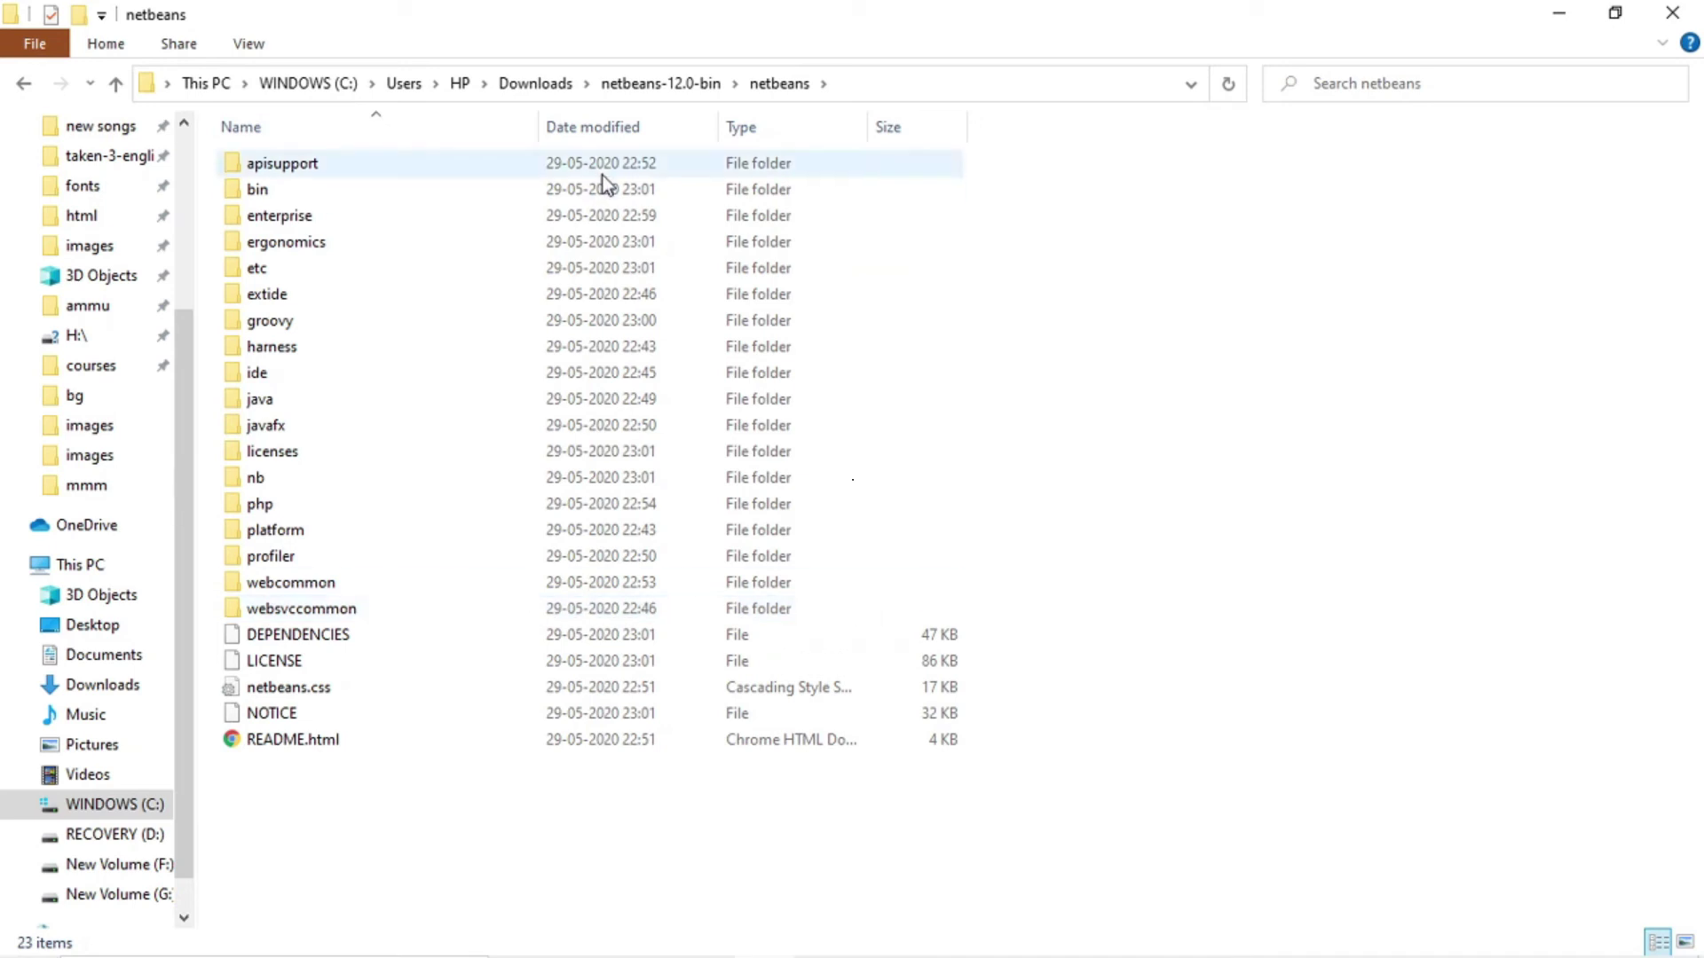
click(641, 87)
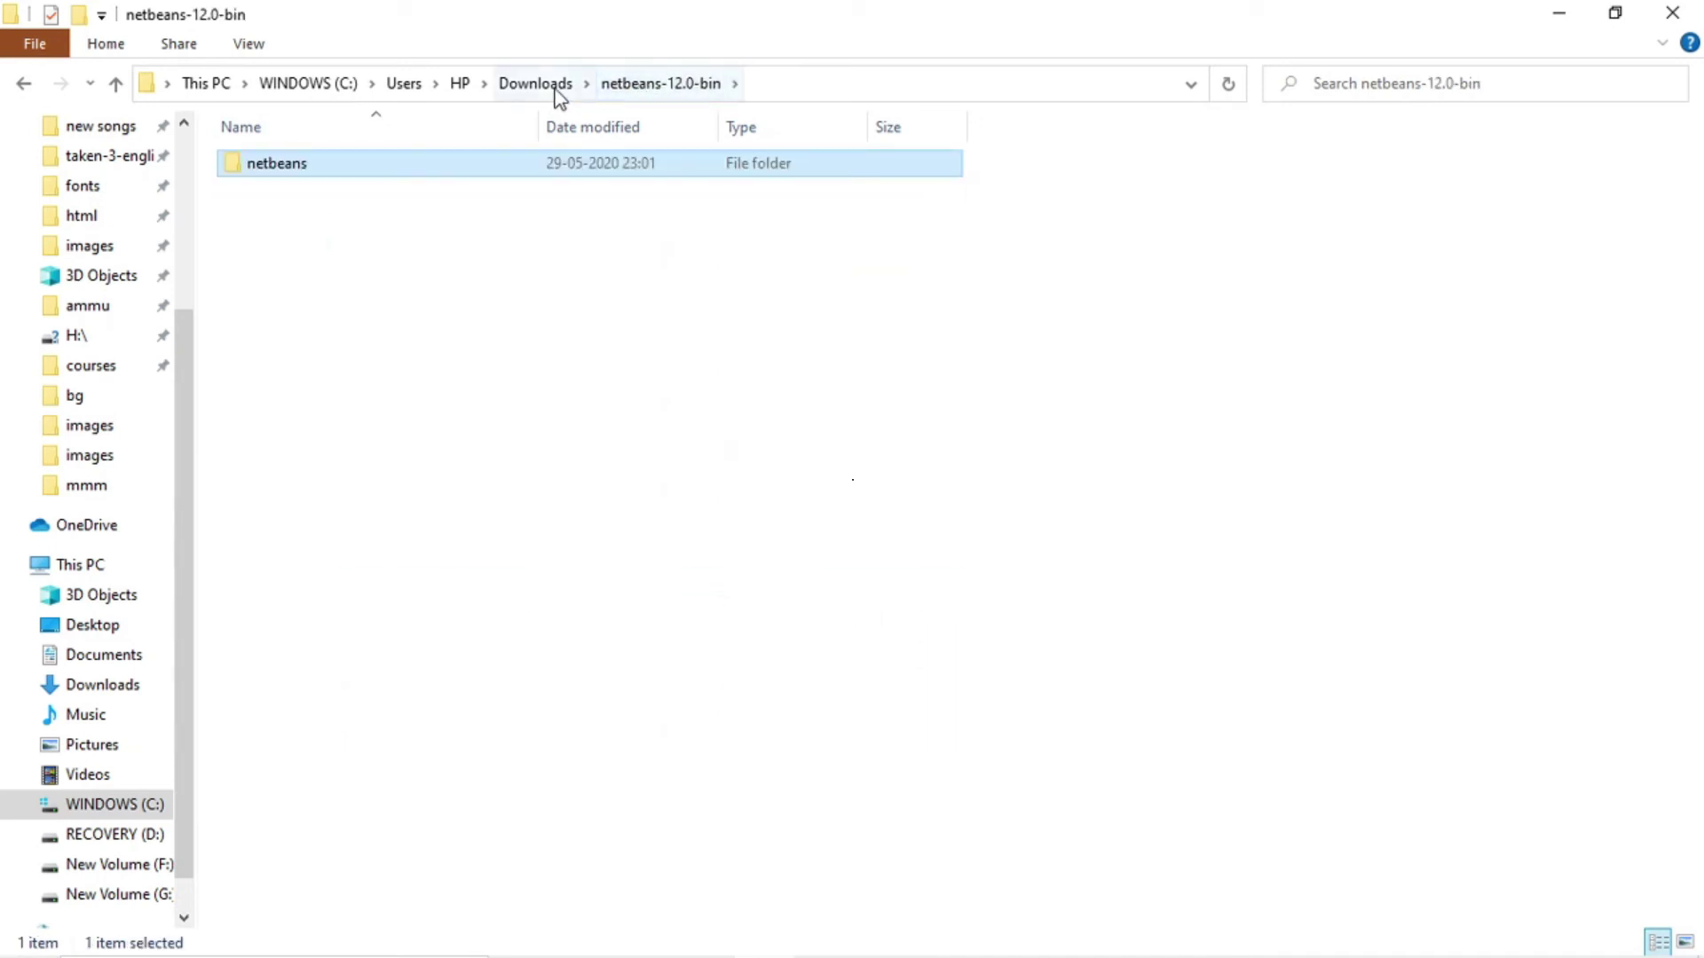
click(545, 89)
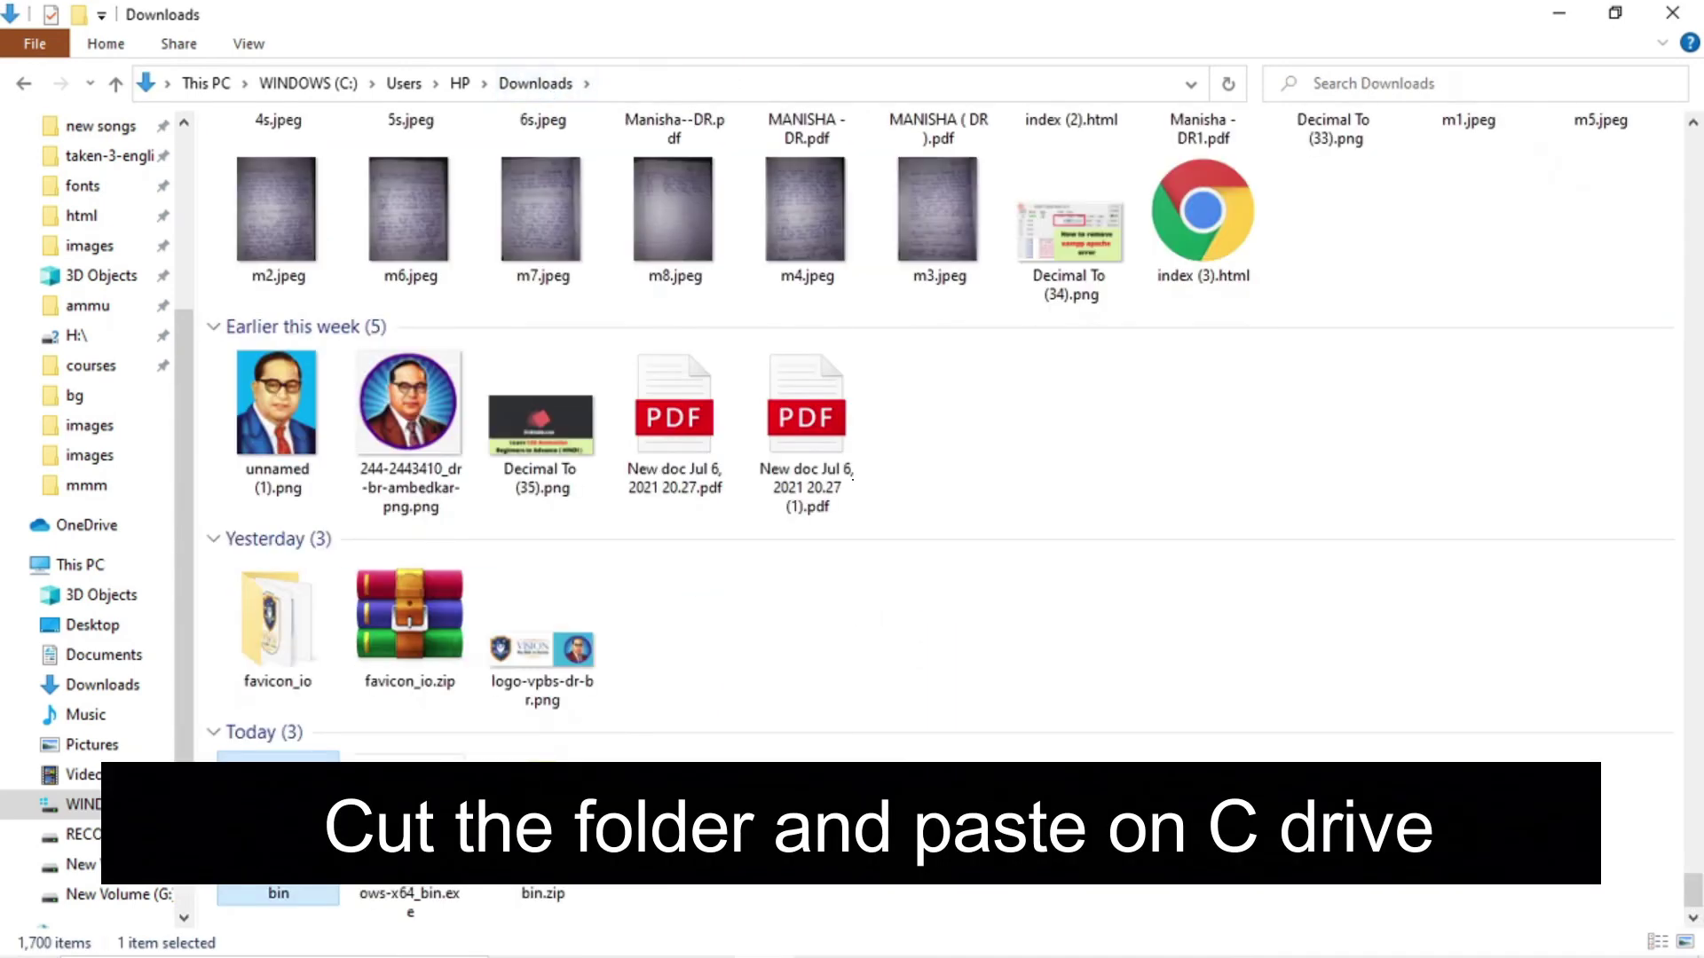
- Move the netbeans folder from Downloads\netbeans-12.0-bin to the root of the C: drive
double_click(278, 799)
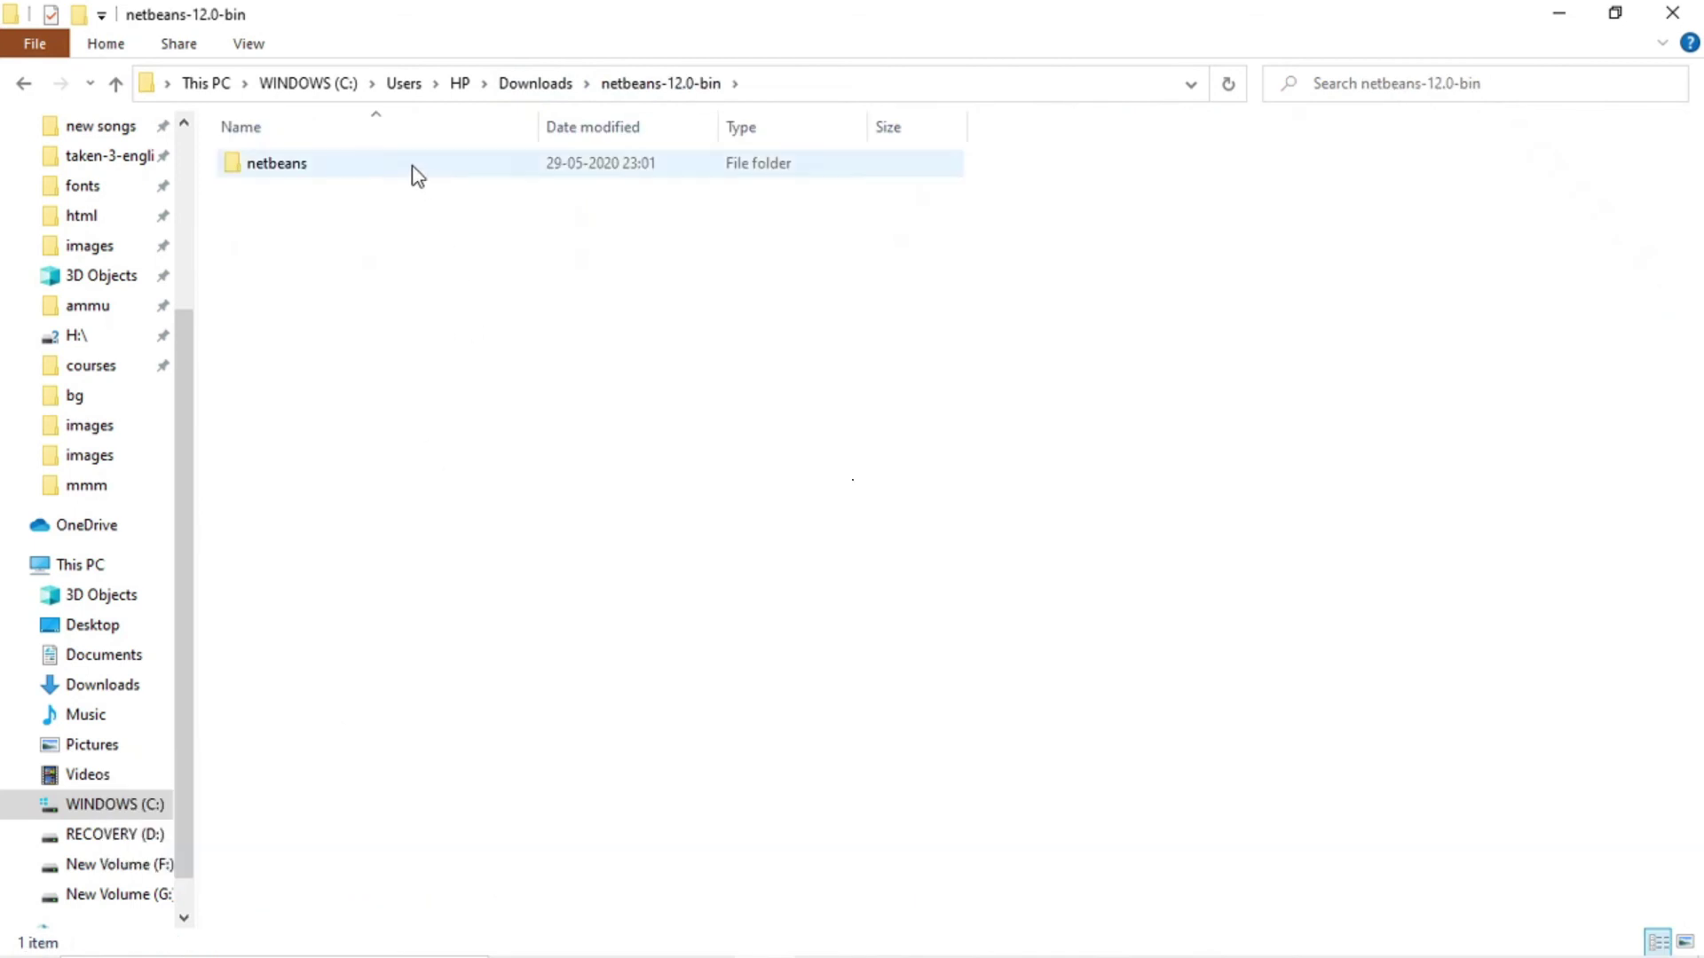
click(417, 169)
right_click(417, 175)
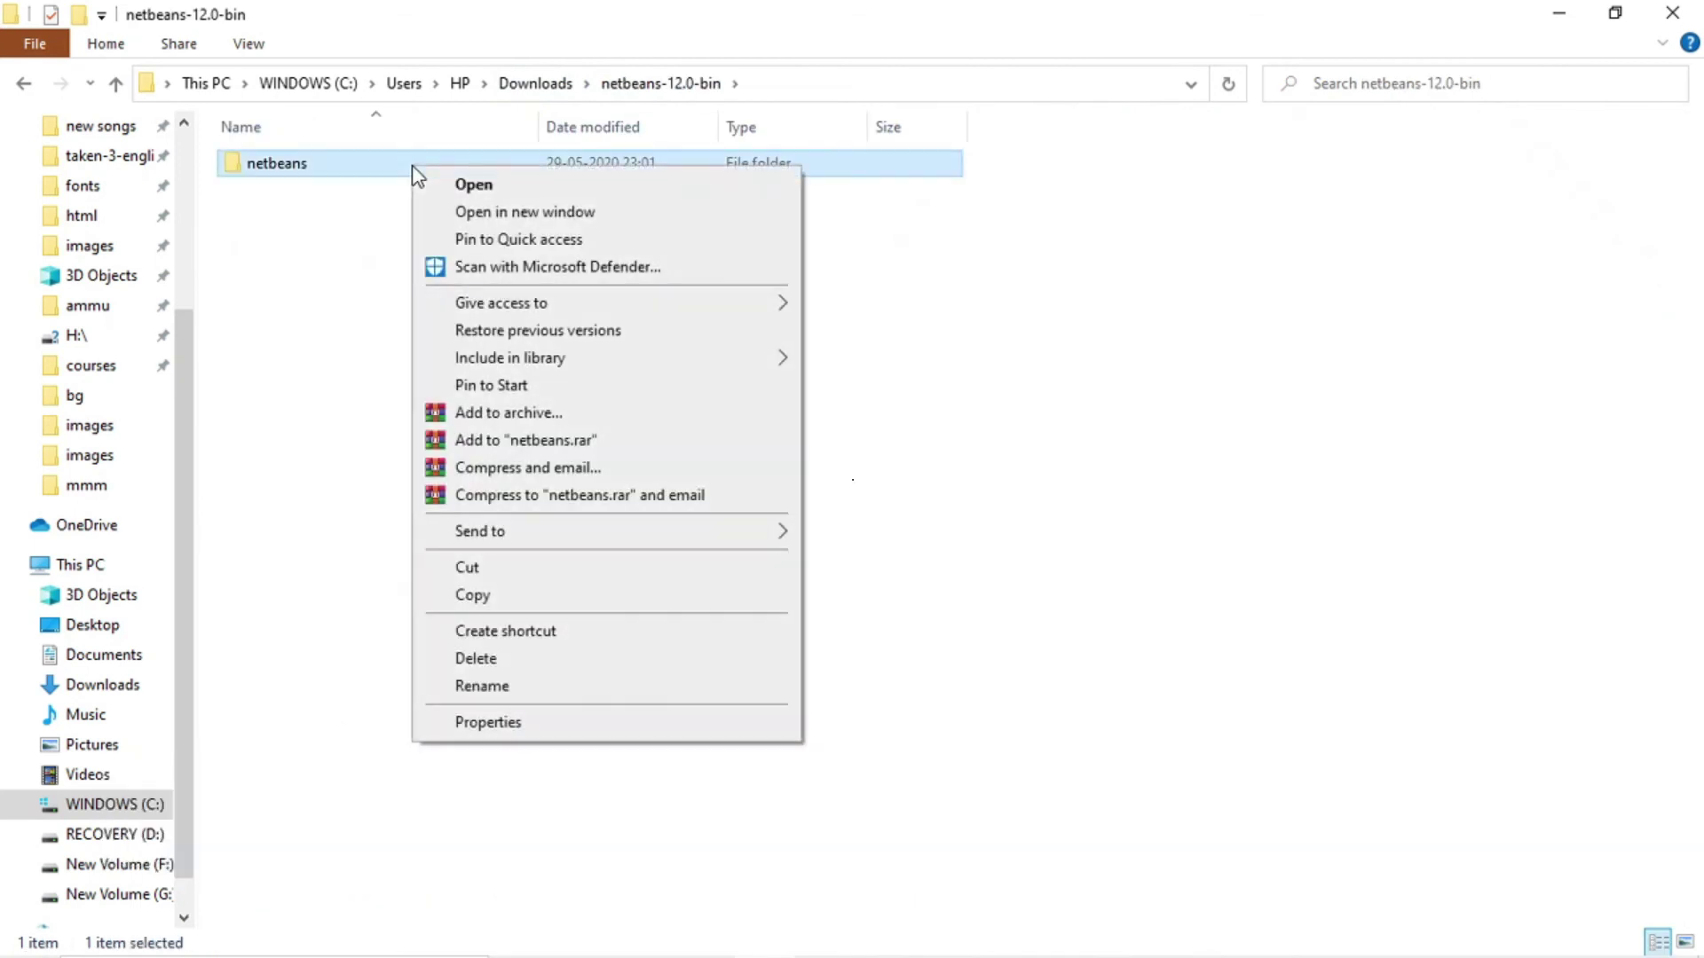
click(607, 579)
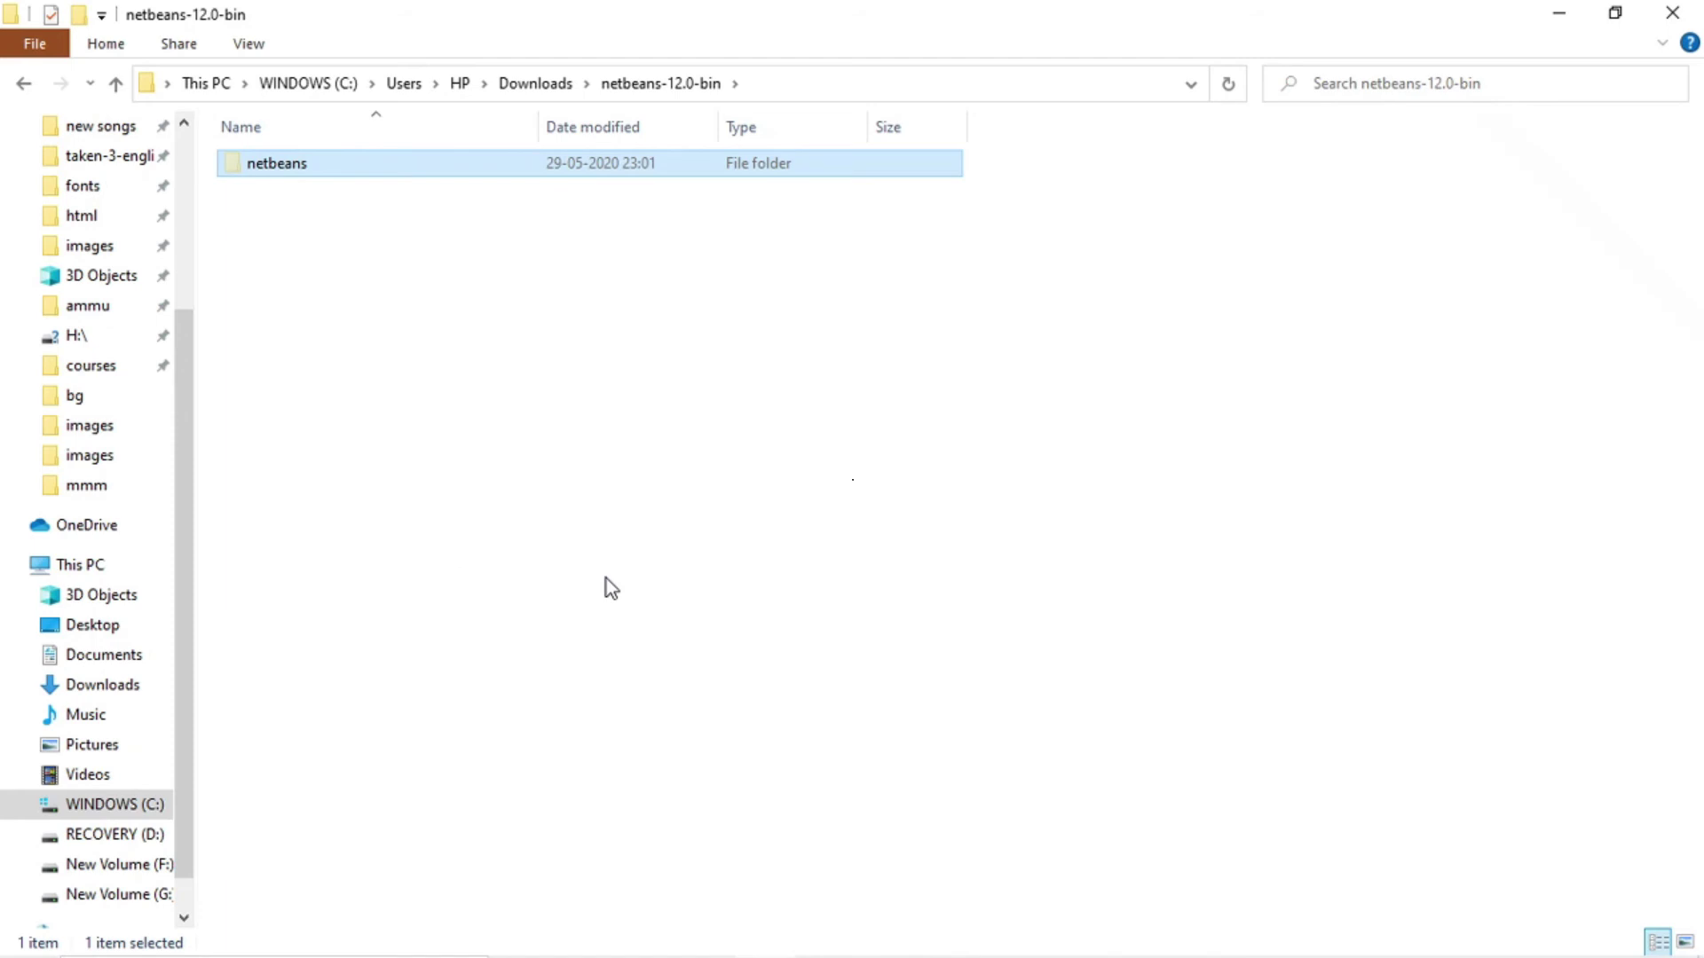
click(279, 84)
click(202, 83)
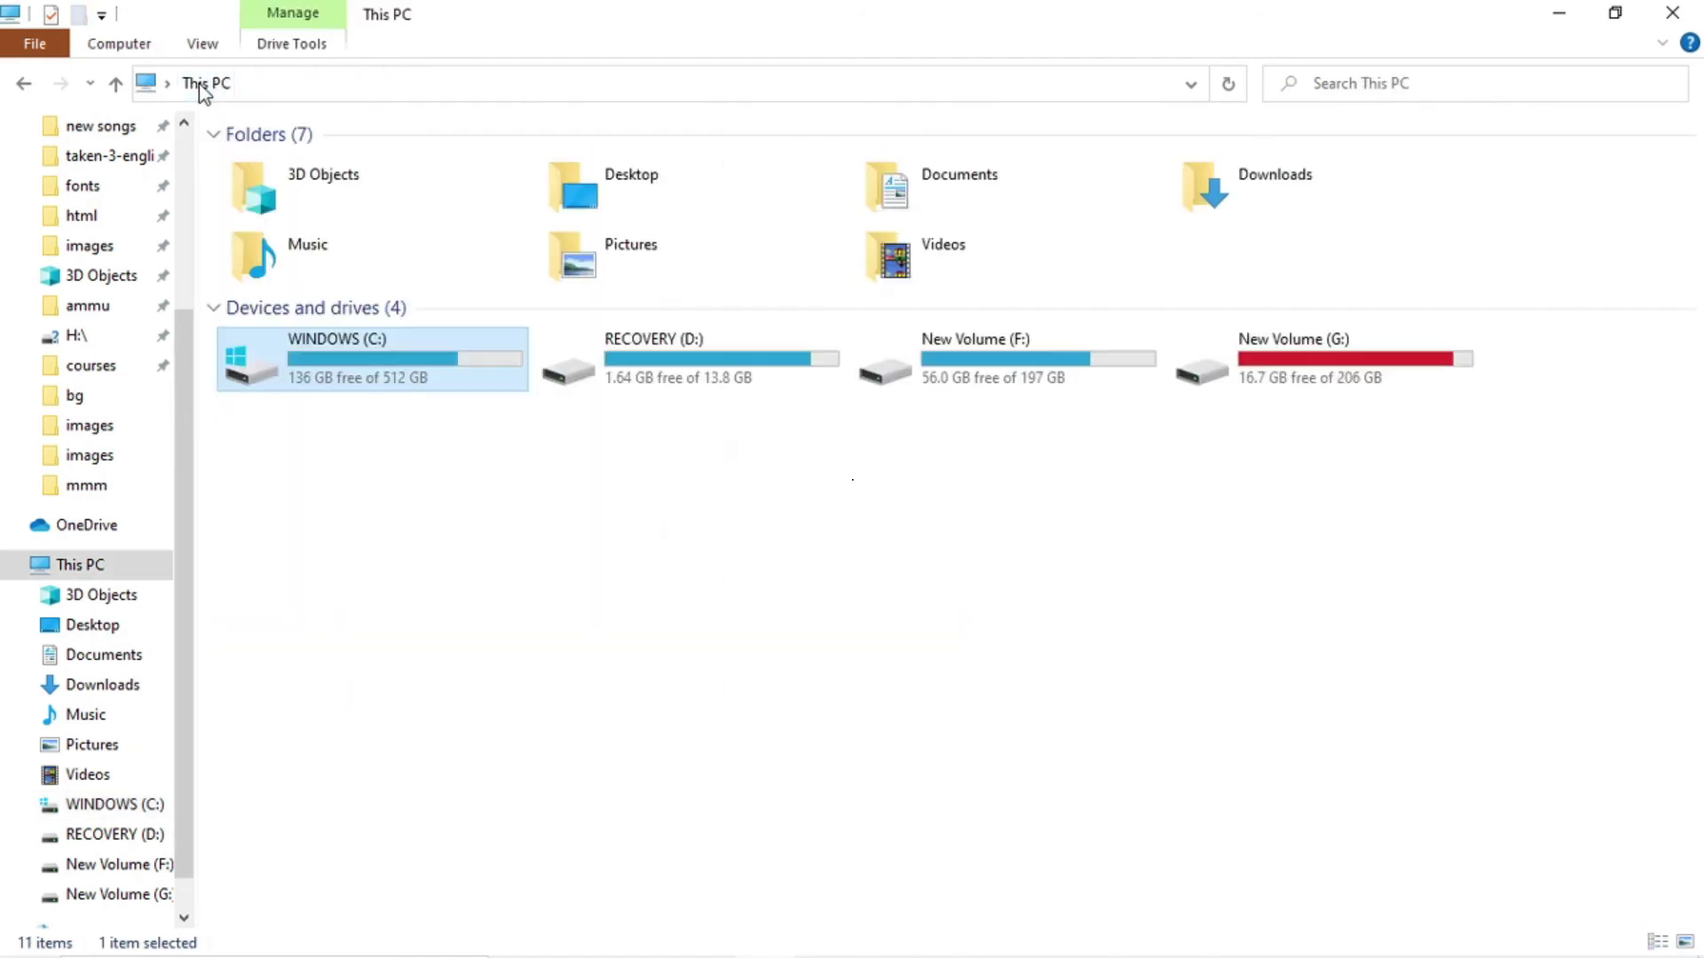
double_click(428, 354)
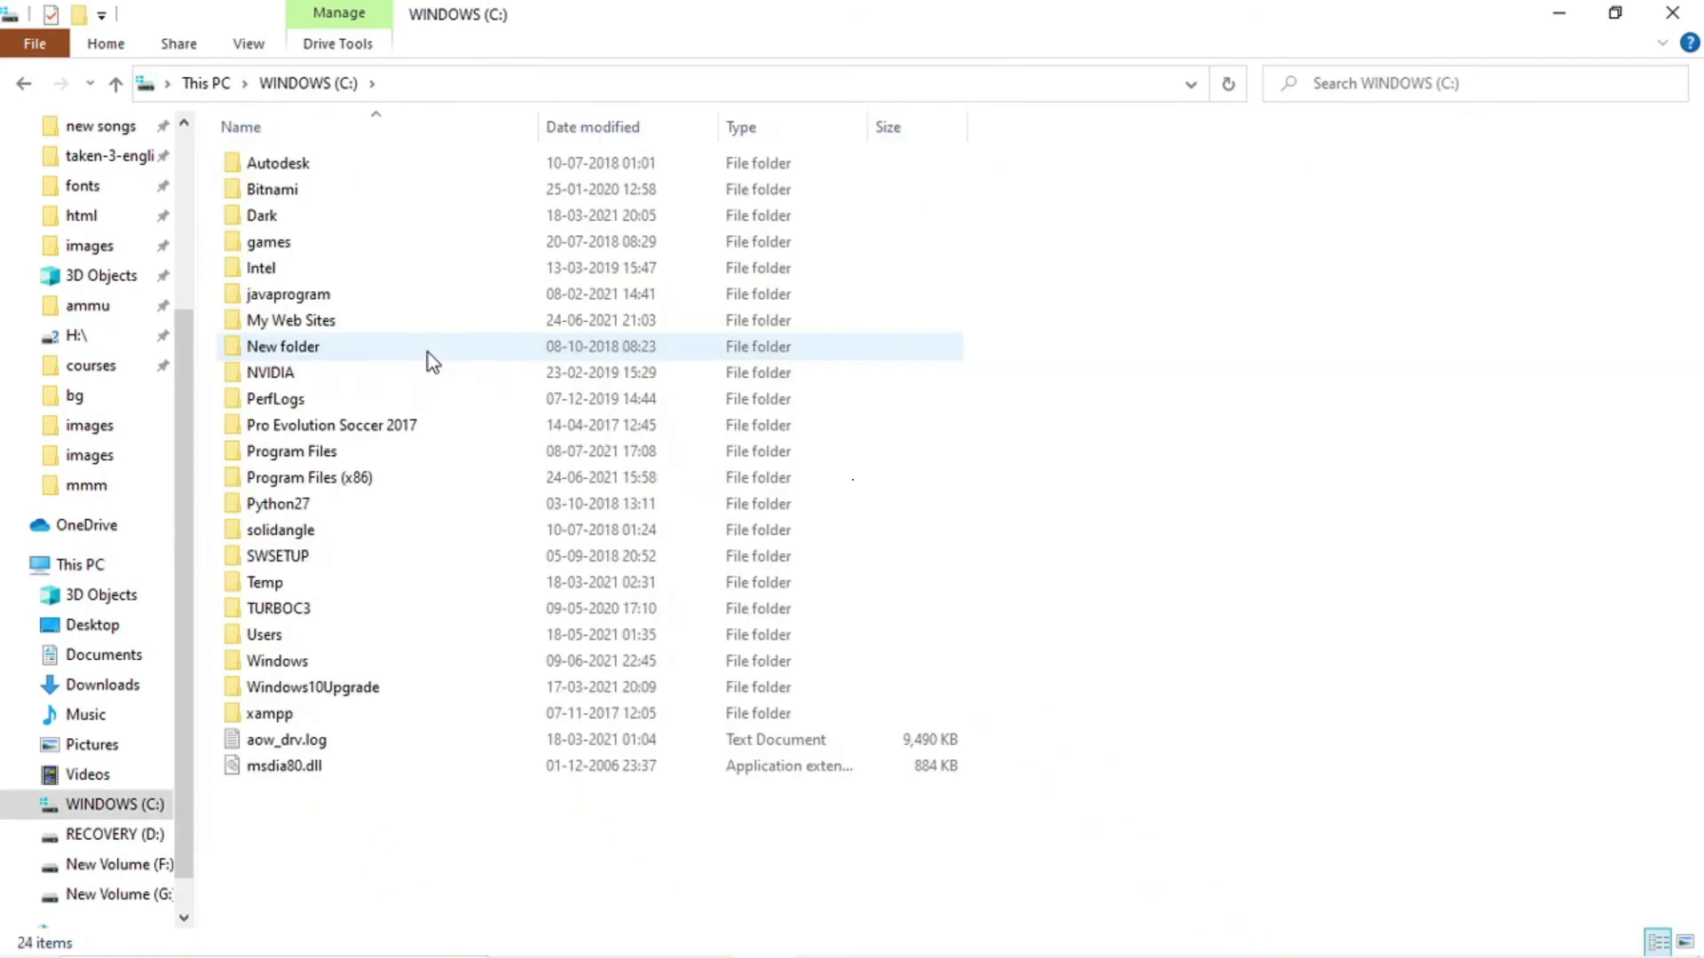
right_click(436, 835)
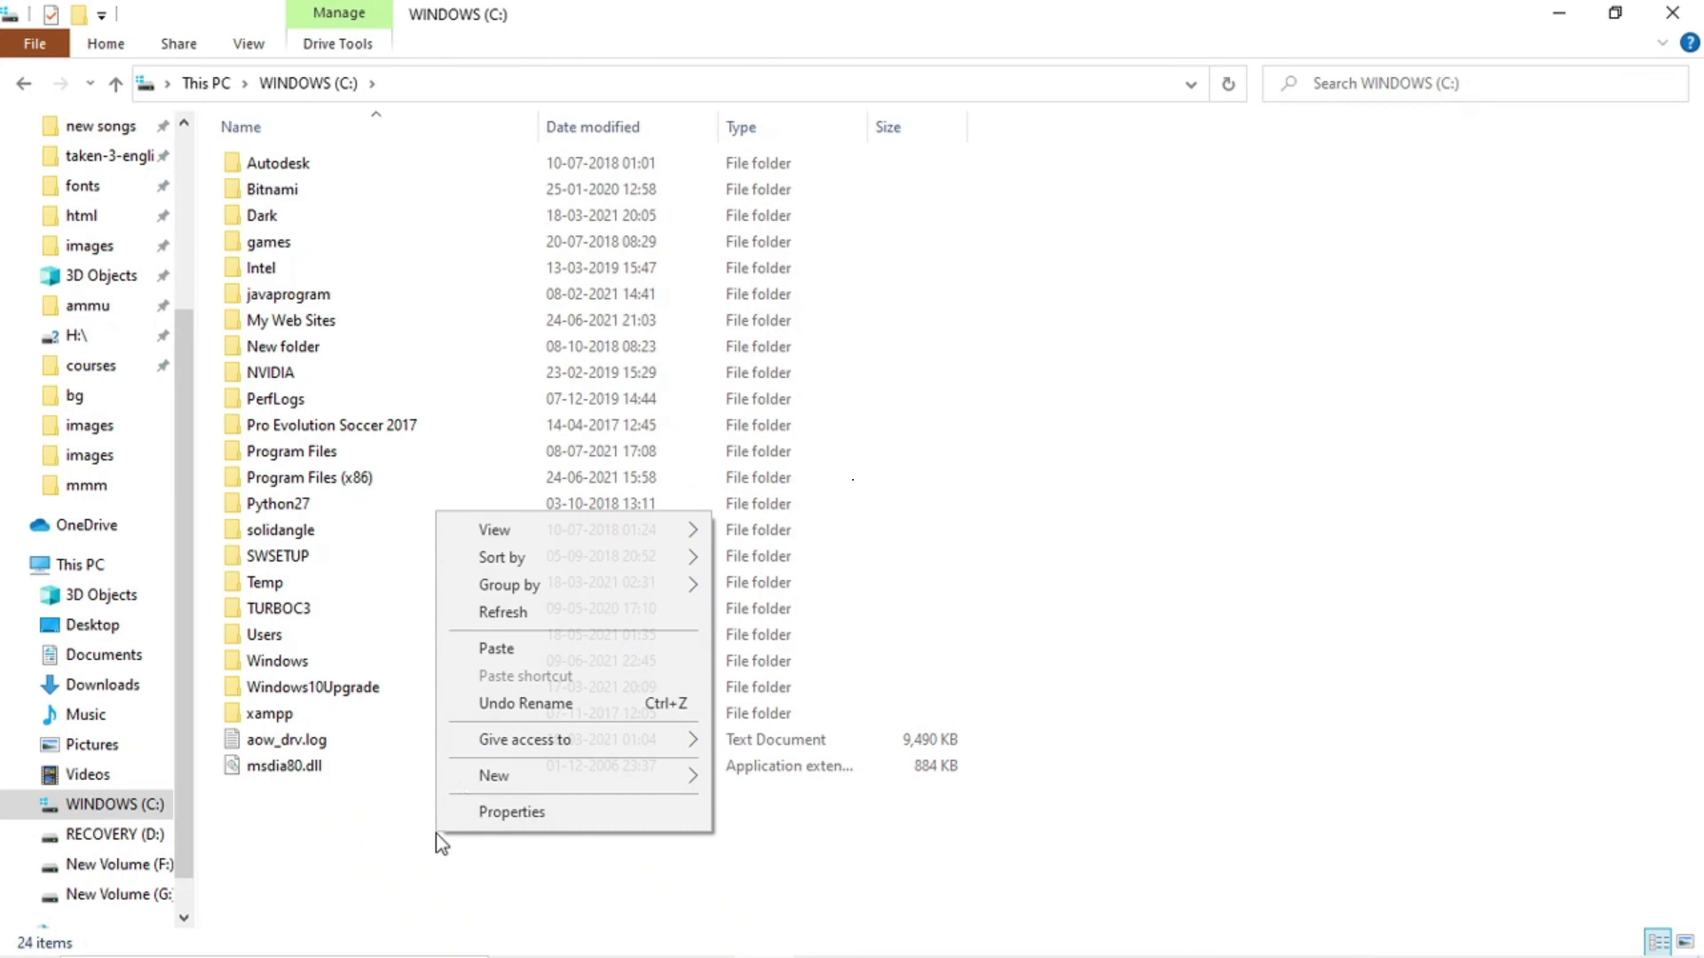
click(604, 648)
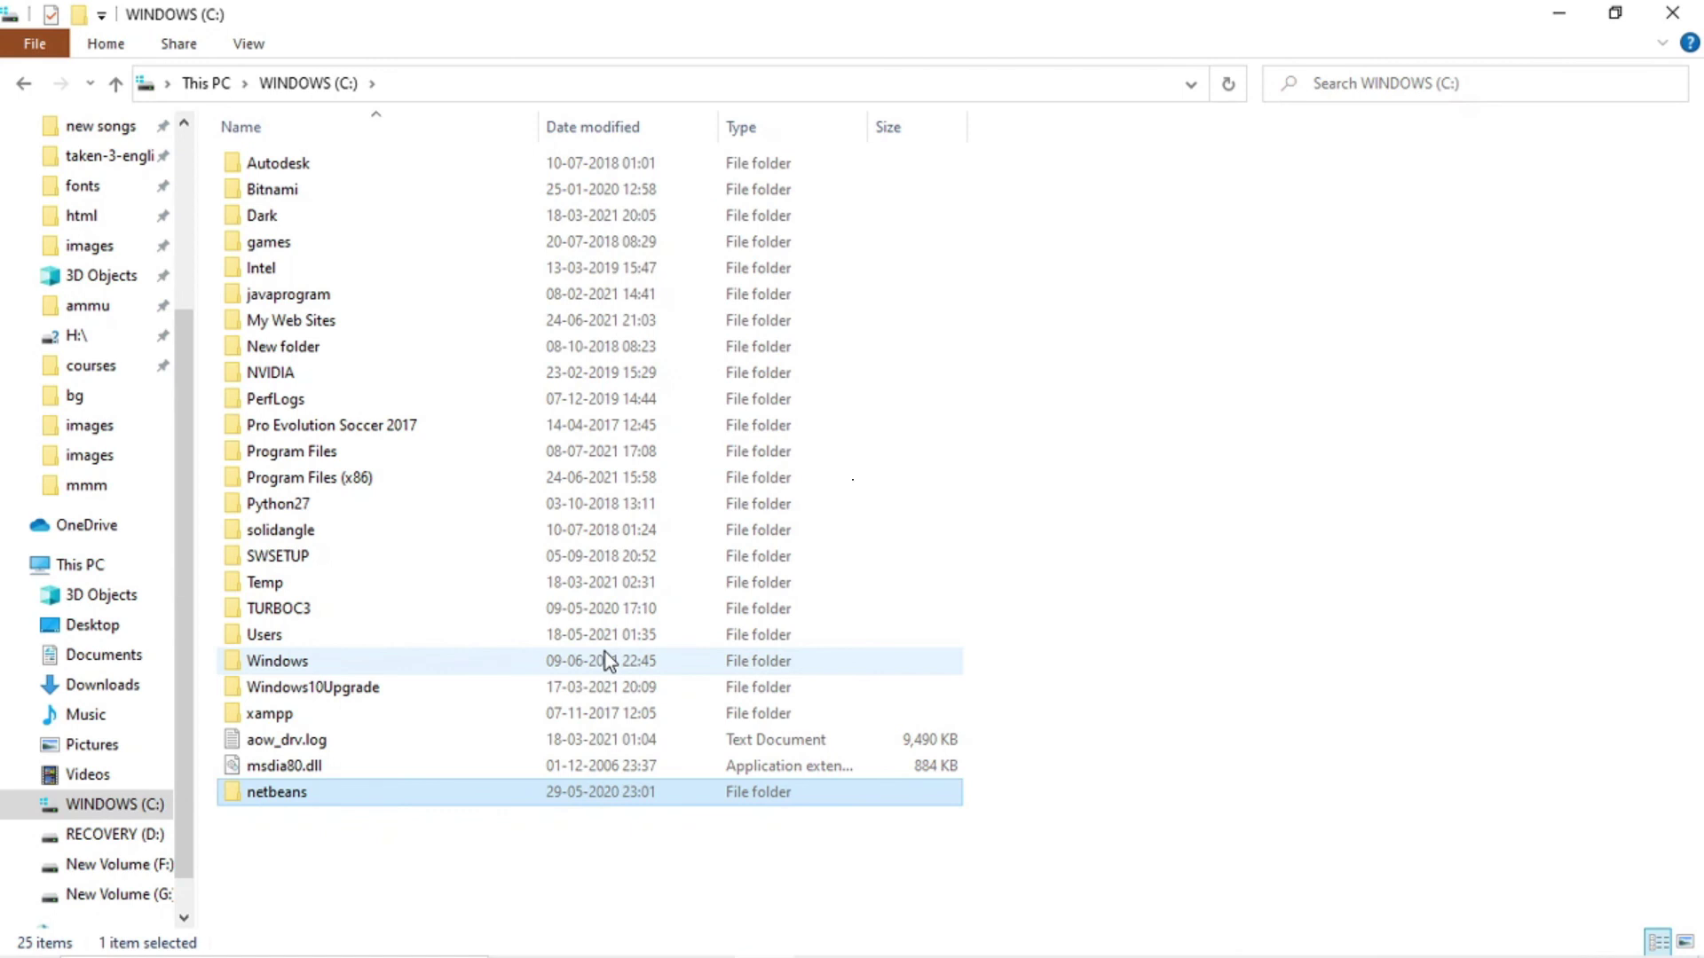
- Launch netbeans64.exe from C:\netbeans\bin and maximize the Apache NetBeans IDE 12.0 window
double_click(430, 795)
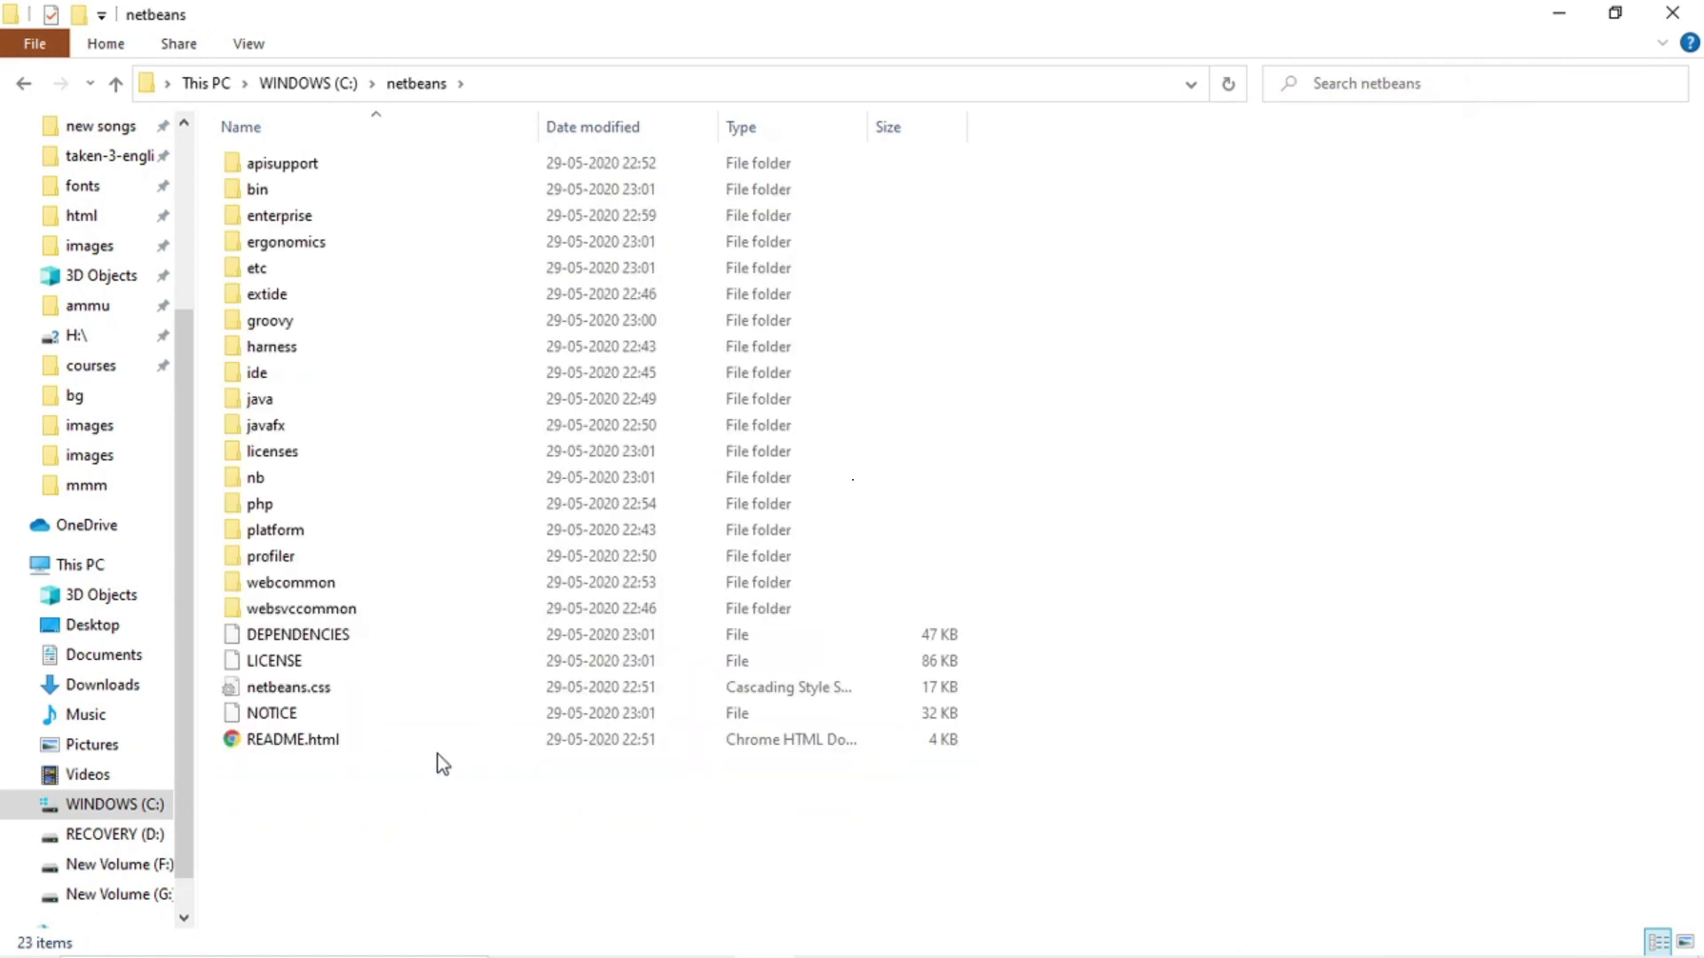
double_click(504, 188)
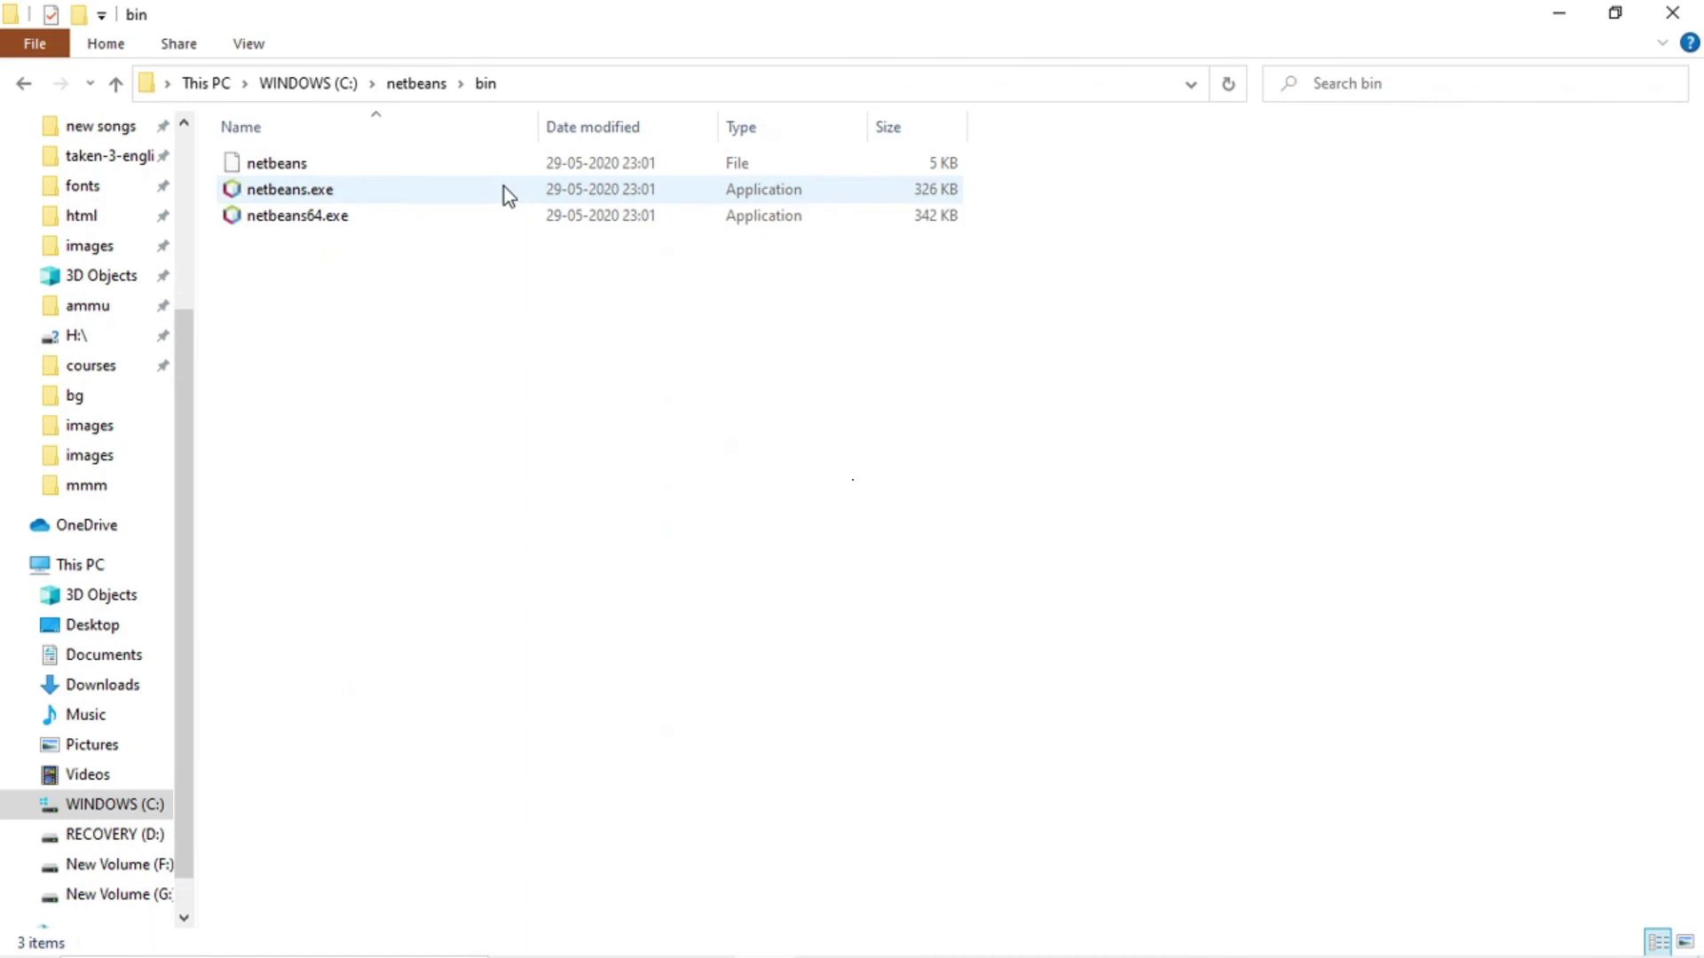
double_click(435, 222)
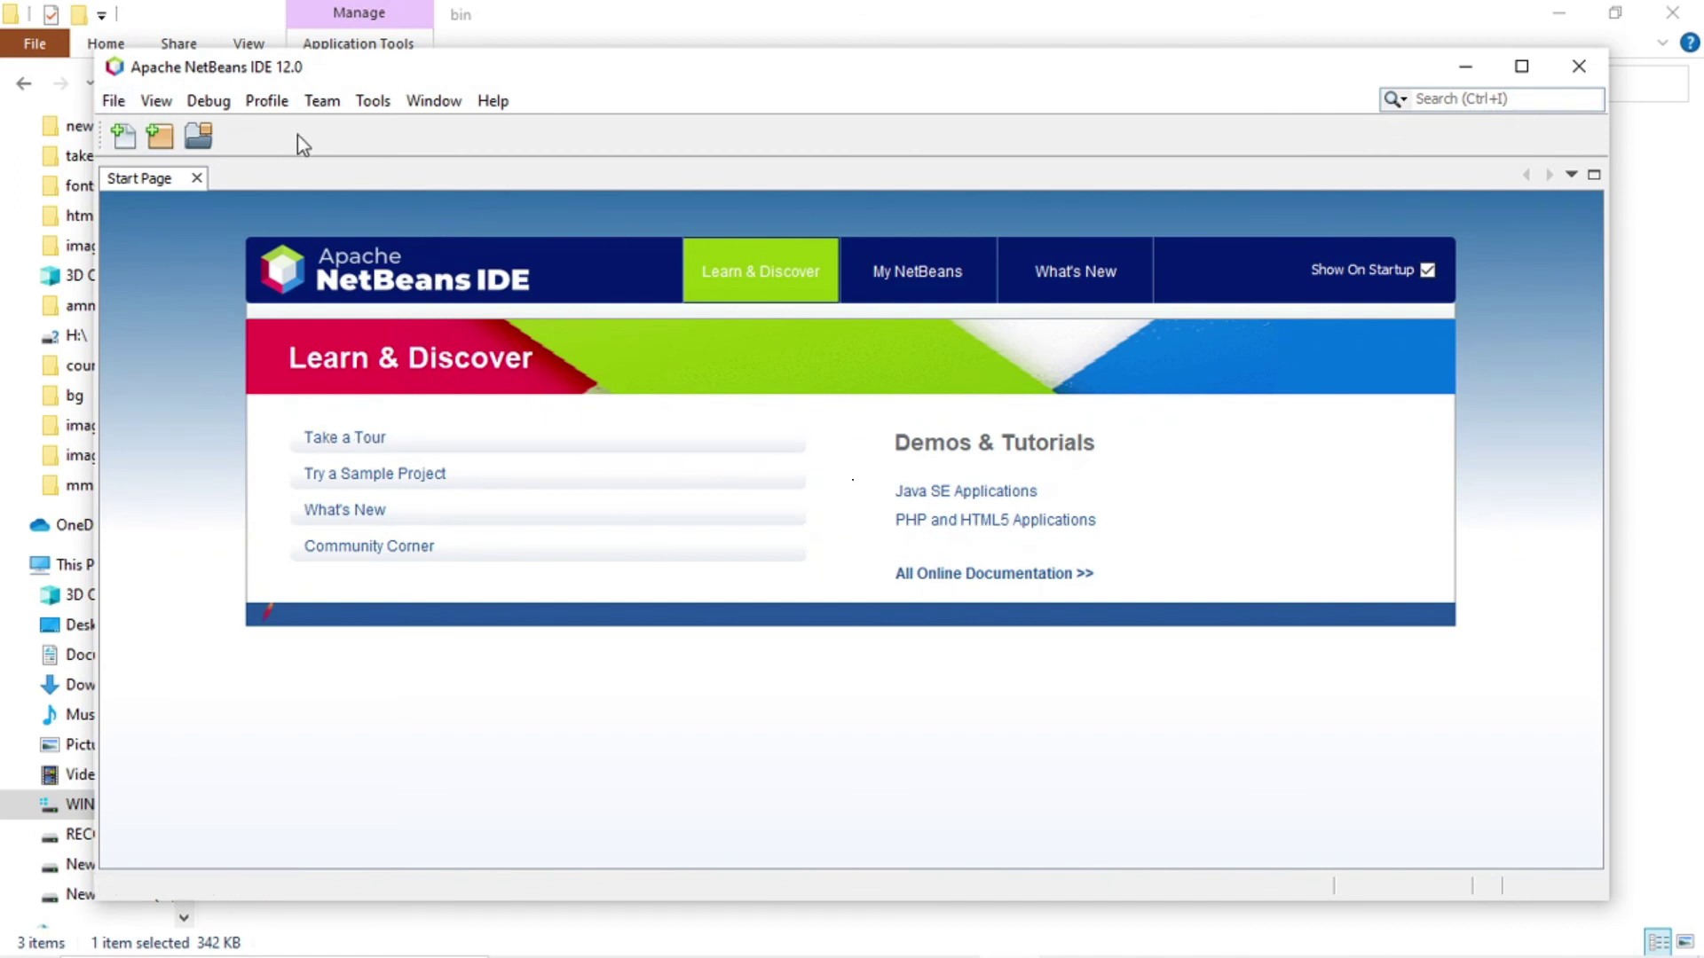
click(1521, 66)
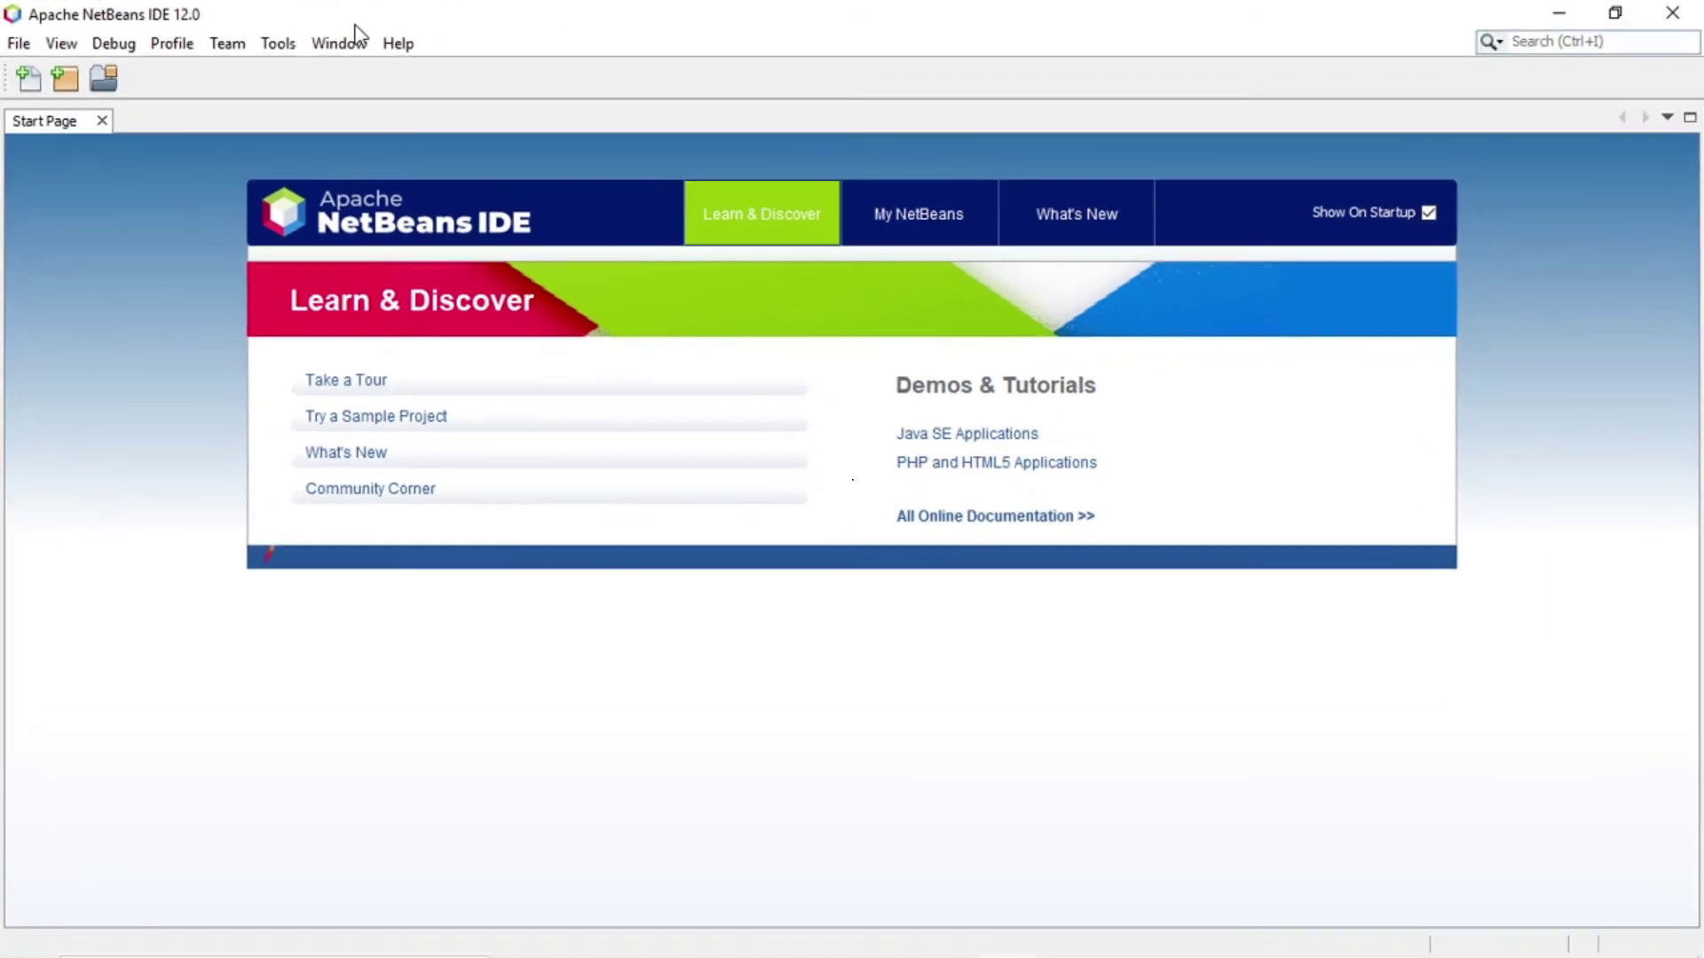